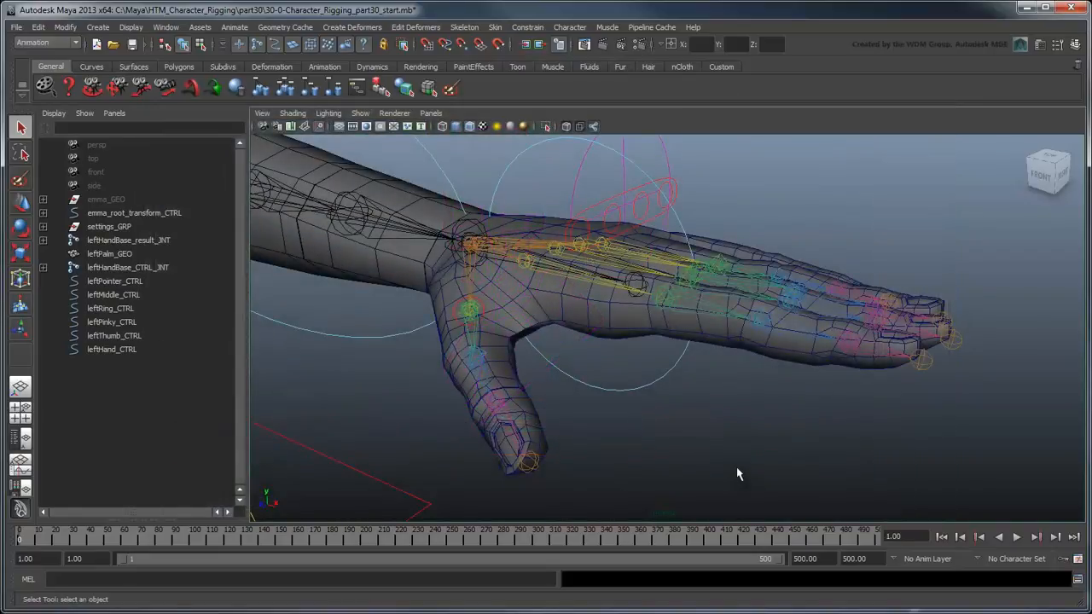
Open the Connection Editor with leftHandBase_CTRL_JNT as the output source and leftHandBase_result_JNT as the input target
click(165, 30)
mouse_move(175, 46)
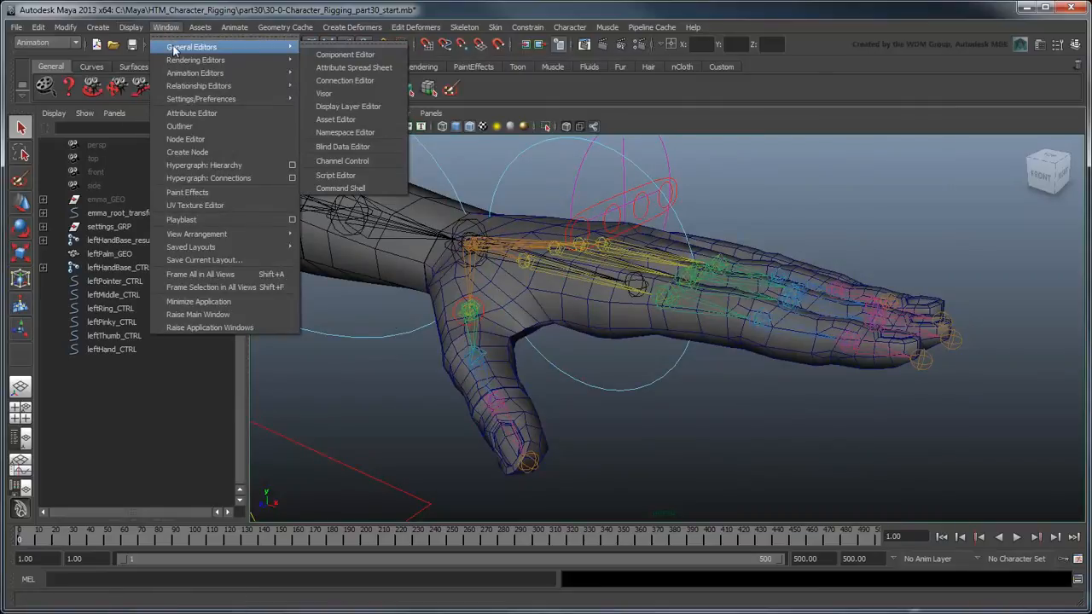
click(348, 76)
click(150, 268)
click(418, 138)
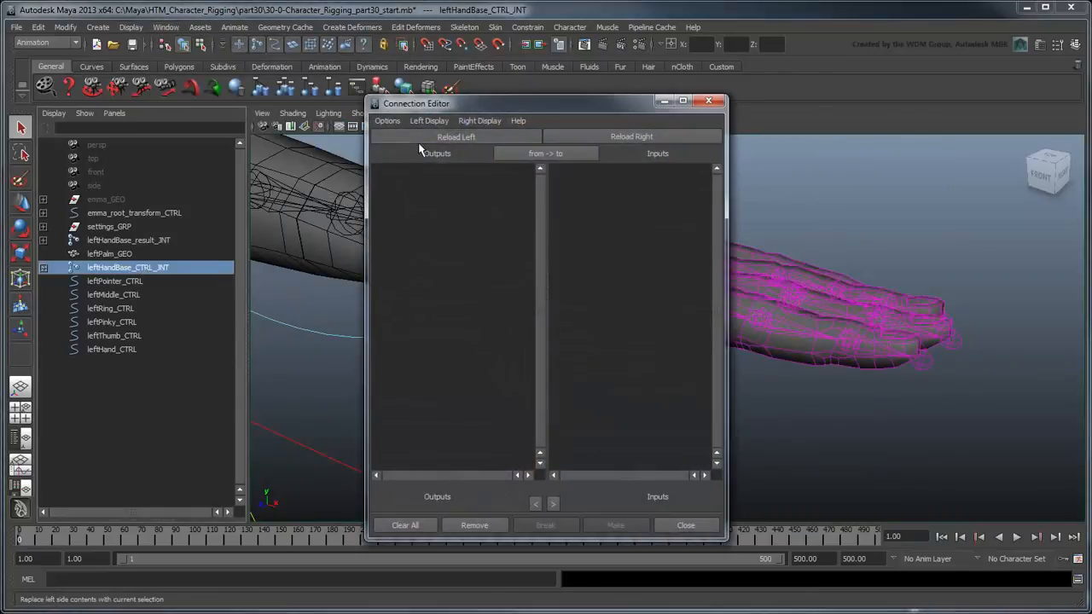
click(141, 241)
click(636, 136)
scroll(452, 281, down, 10)
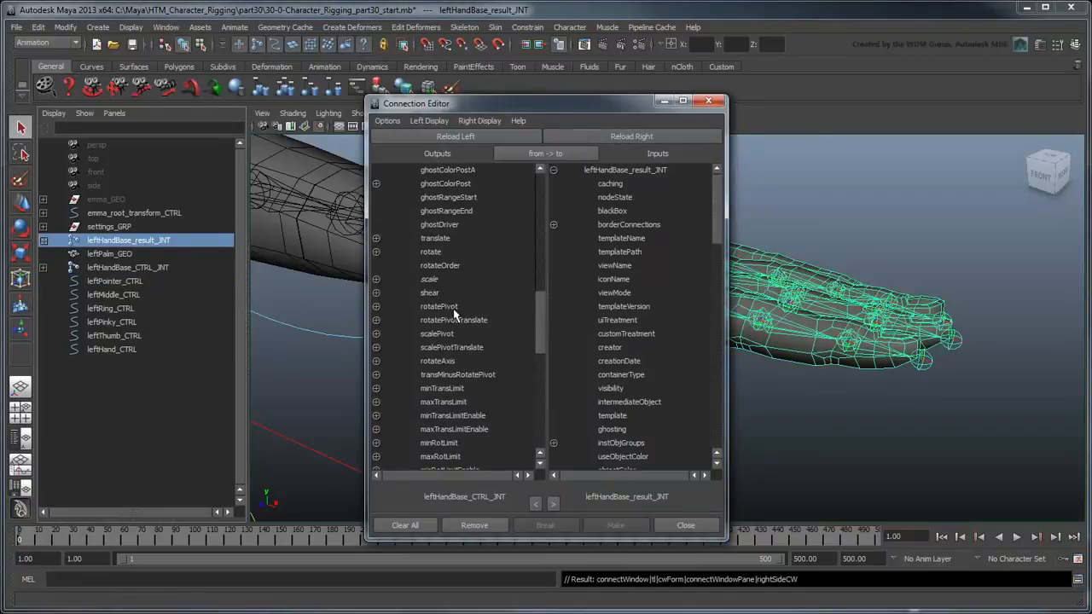
Connect the rotate and translate attributes of leftHandBase_CTRL_JNT to those of leftHandBase_result_JNT, and close the Connection Editor
click(431, 251)
scroll(638, 265, down, 15)
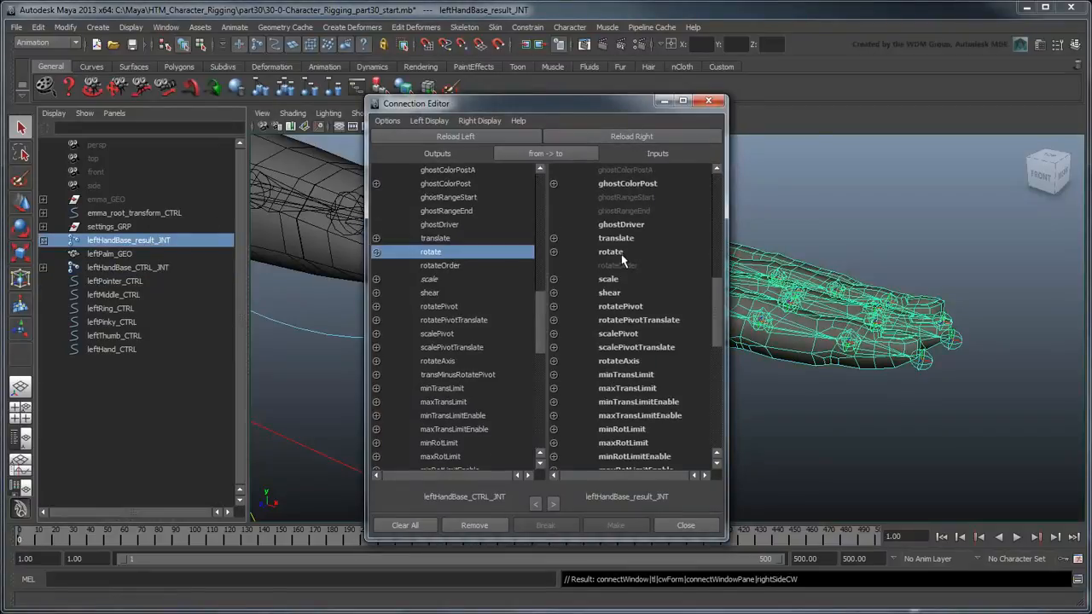
click(623, 251)
click(482, 239)
click(619, 240)
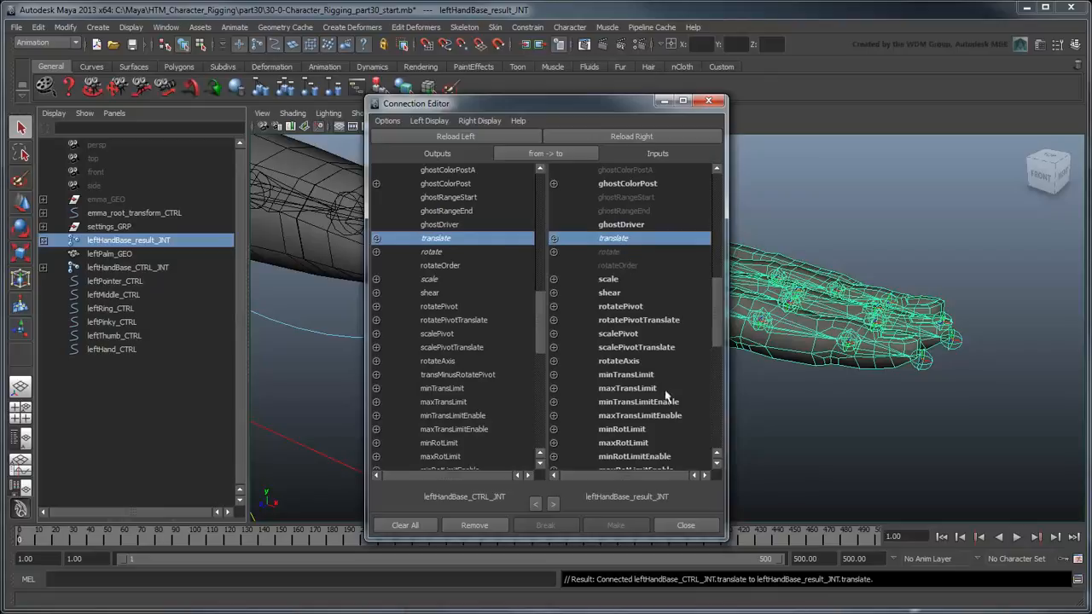
click(686, 525)
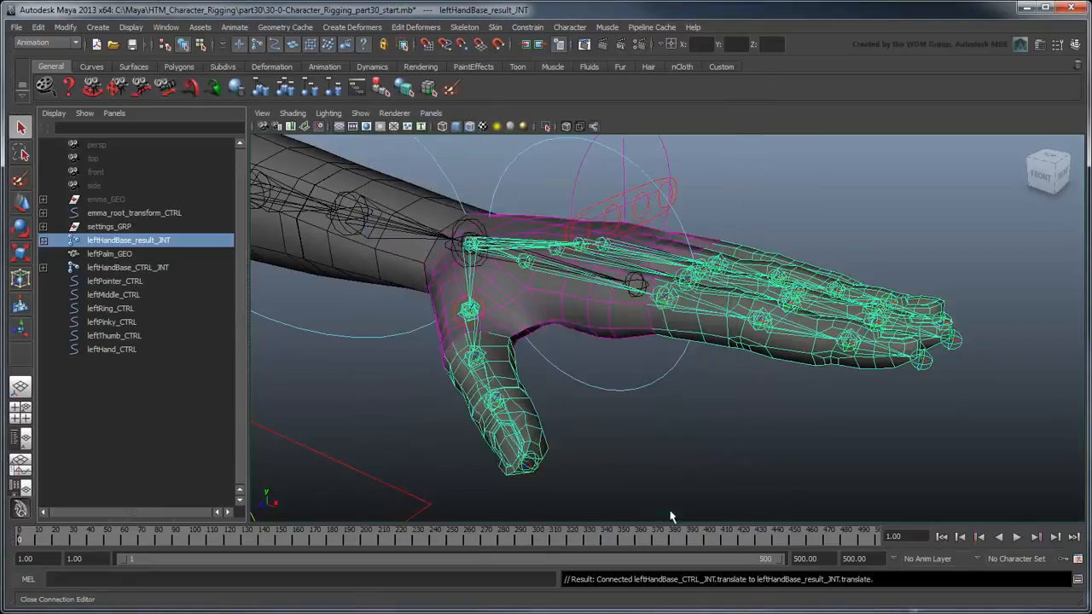
click(611, 466)
Create a locator and duplicate it twice to get three locators for the palm pivots
click(98, 26)
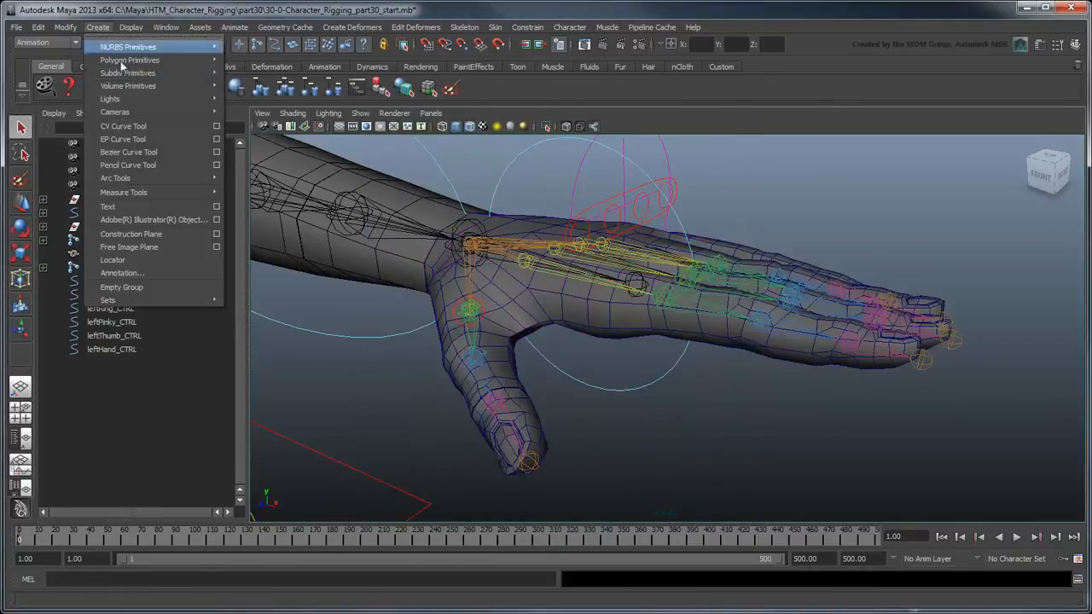
click(170, 259)
key(ctrl+d)
key(ctrl+d)
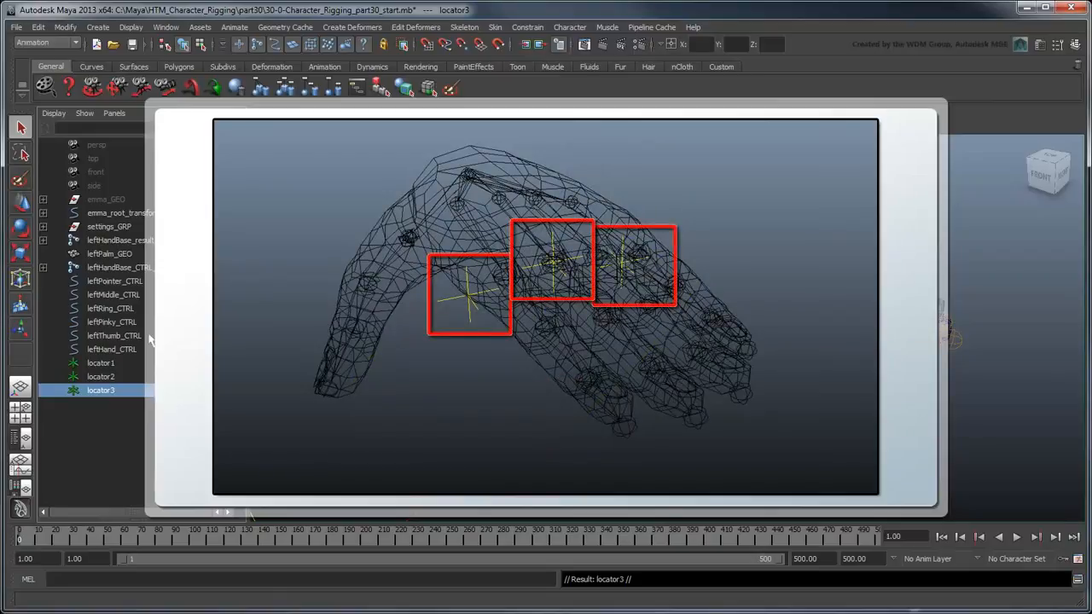
Rename the three locators innerPalm_LOC, outerPalm_LOC and middlePalm_LOC
double_click(128, 363)
text(innerPalm_LOC)
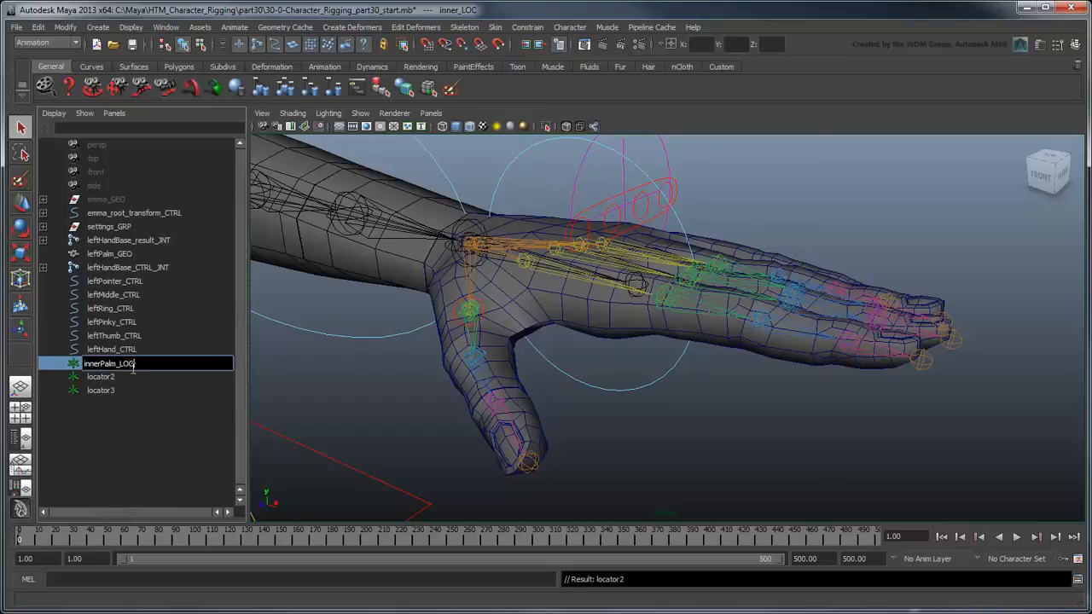
key(Return)
double_click(128, 376)
text(outerPalm_LOC)
key(Return)
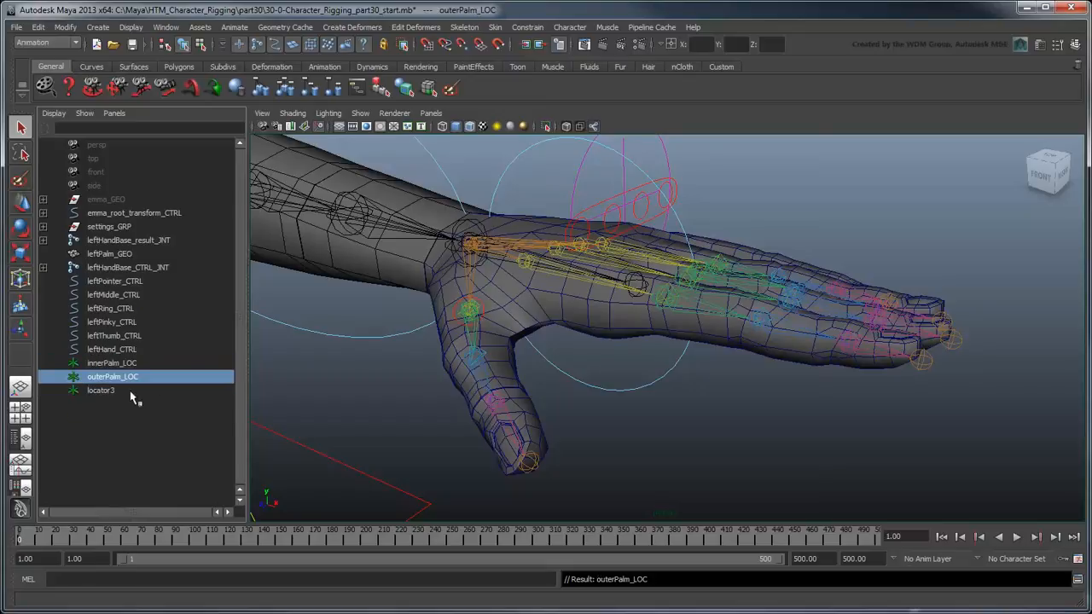
double_click(128, 392)
text(middlePalm_LOC)
key(Return)
Move innerPalm_LOC to the inner, thumb-side edge of the palm's underside
click(130, 364)
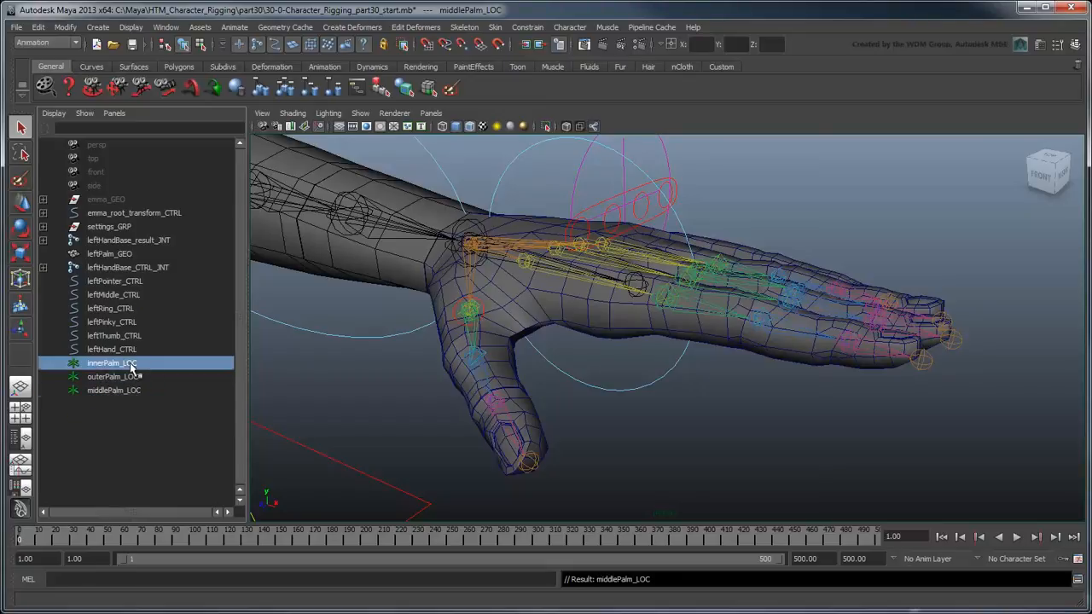
key(f)
alt+drag(757, 405, 699, 402)
key(w)
drag(540, 317, 532, 312)
Snap outerPalm_LOC to the outer, pinky-side edge of the palm's underside
click(126, 377)
key(f)
alt+drag(711, 383, 812, 318)
key(v)
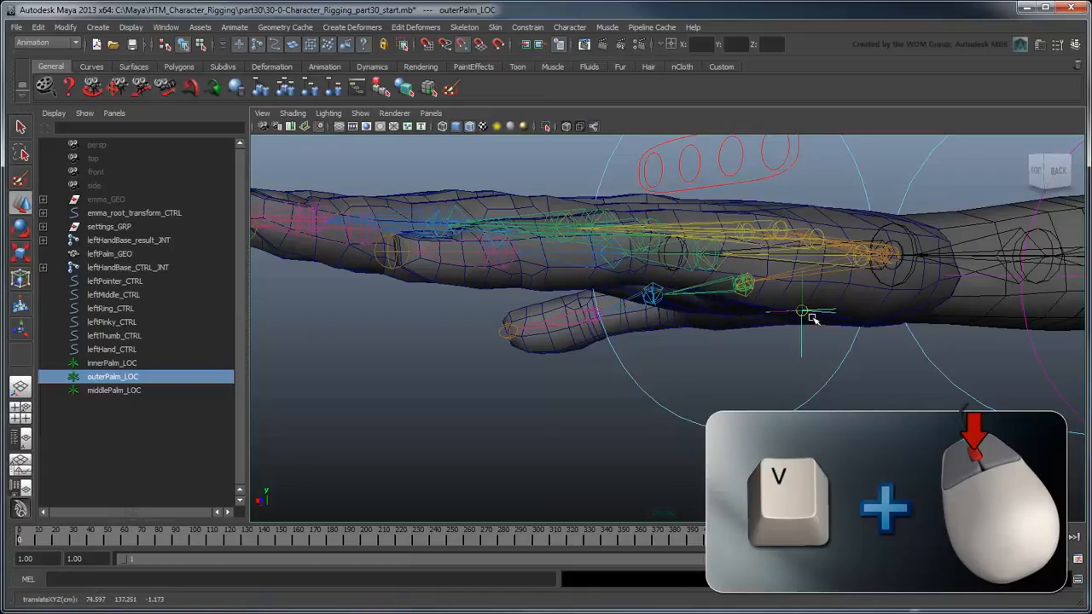
Snap middlePalm_LOC to the knuckle joint at the base of the middle finger
click(156, 390)
key(f)
alt+drag(751, 375, 819, 426)
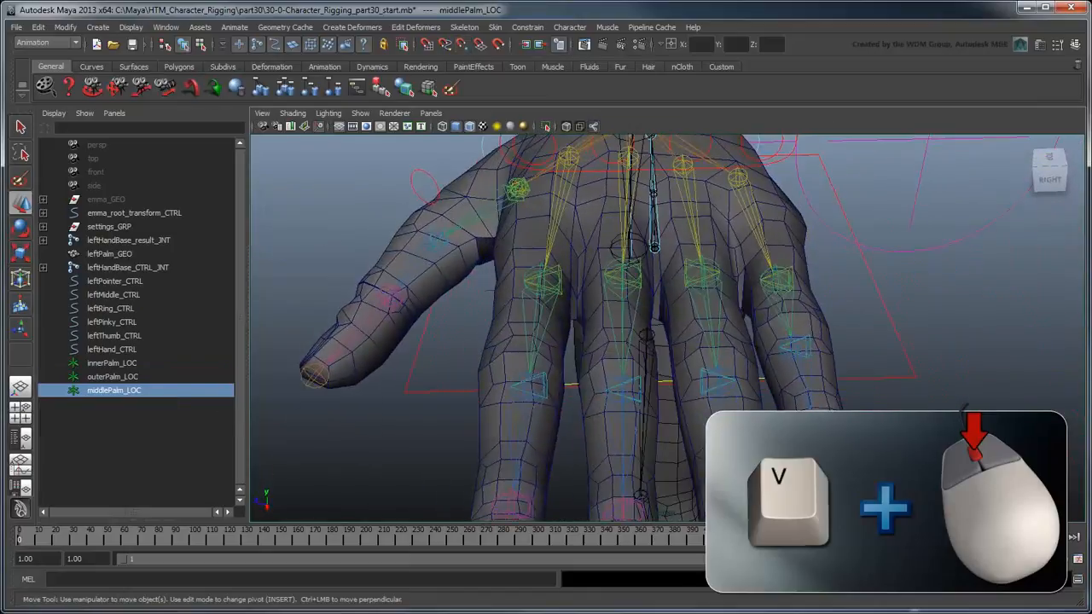
key(v)
middle_drag(629, 289, 638, 283)
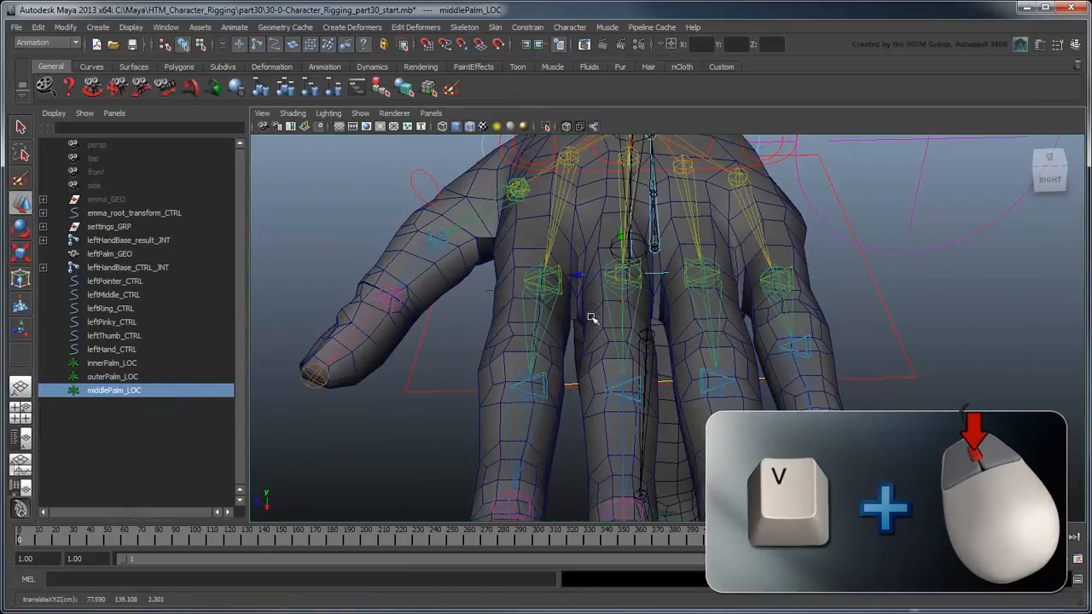
alt+drag(591, 318, 578, 325)
alt+drag(551, 366, 631, 346)
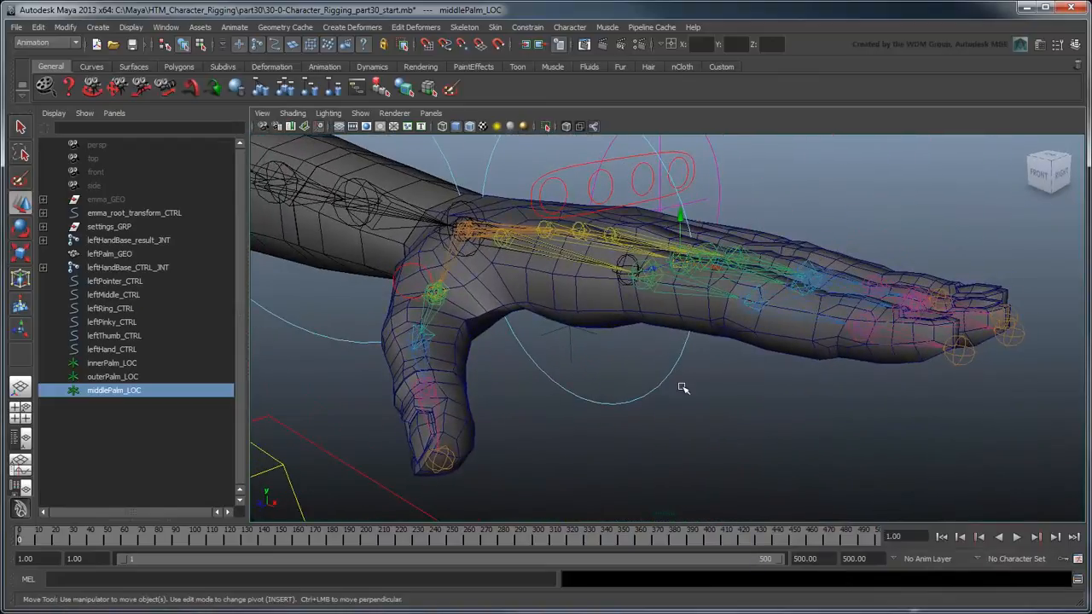
Parent middlePalm_LOC under outerPalm_LOC and outerPalm_LOC under innerPalm_LOC, with the hierarchy expanded
middle_drag(157, 394, 151, 368)
click(43, 363)
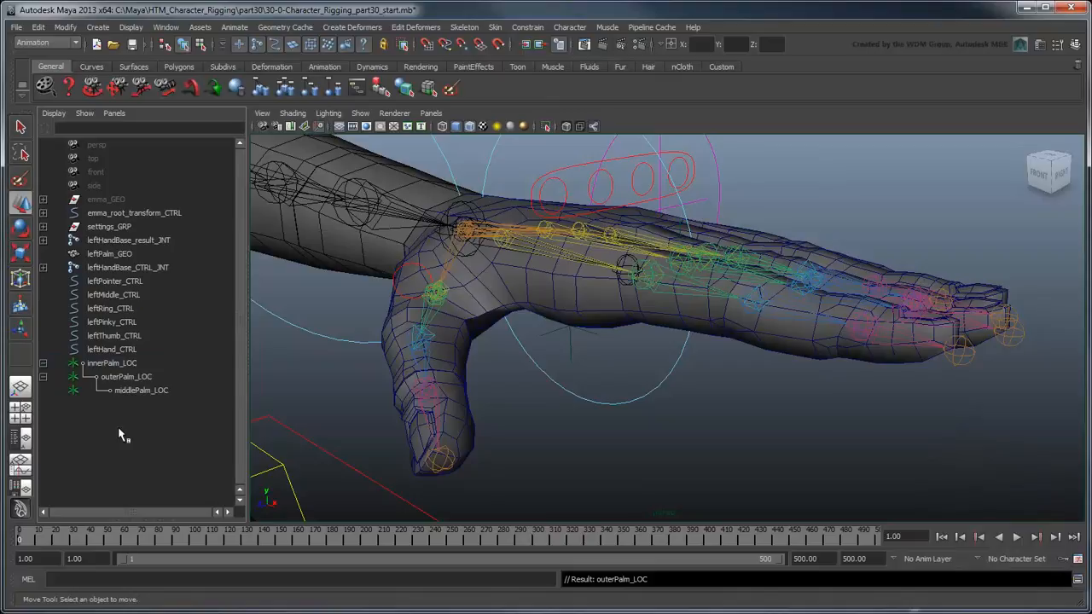
Duplicate leftHandBase_result_JNT and delete all five finger base joints beneath the copy
click(144, 244)
key(ctrl+d)
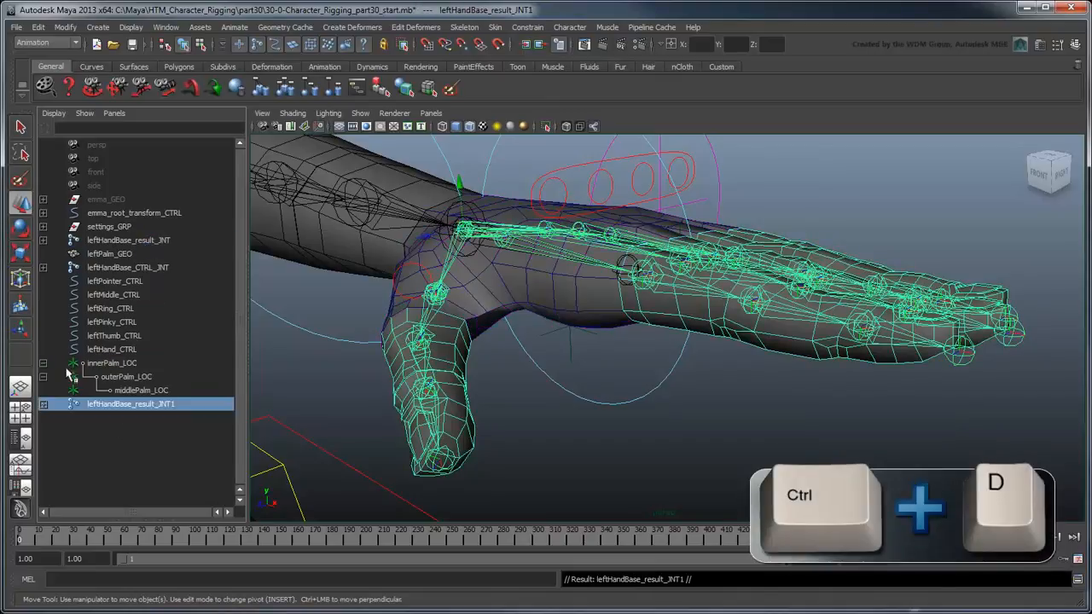
click(44, 405)
click(141, 418)
shift+click(150, 471)
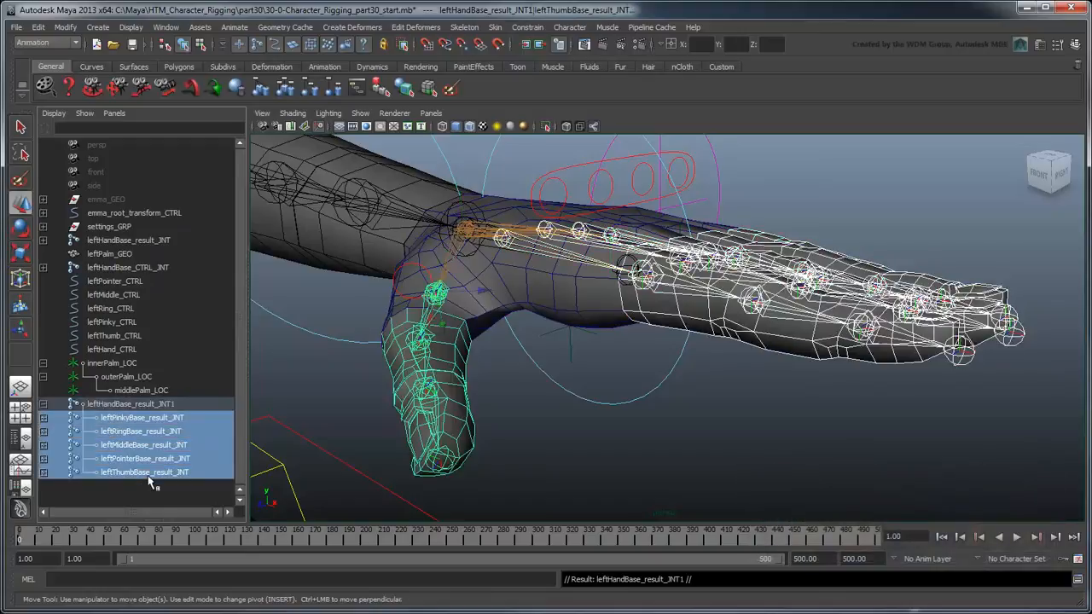
key(Delete)
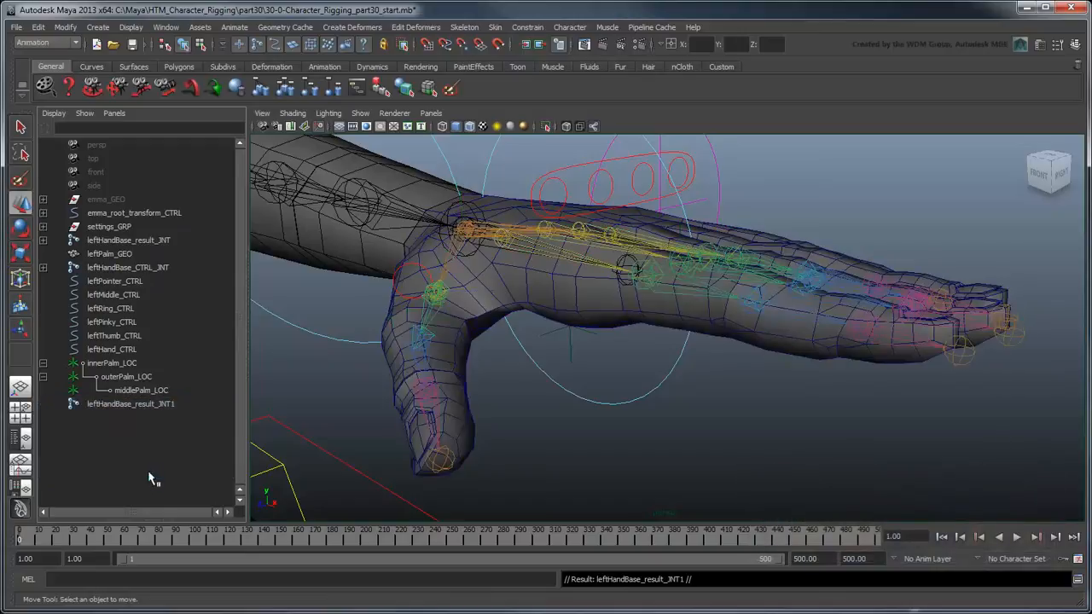
Rename the duplicated hand joint leftHand_baseConst_JNT and parent it under middlePalm_LOC
double_click(159, 406)
drag(170, 404, 117, 416)
text(_baseConst_JNT)
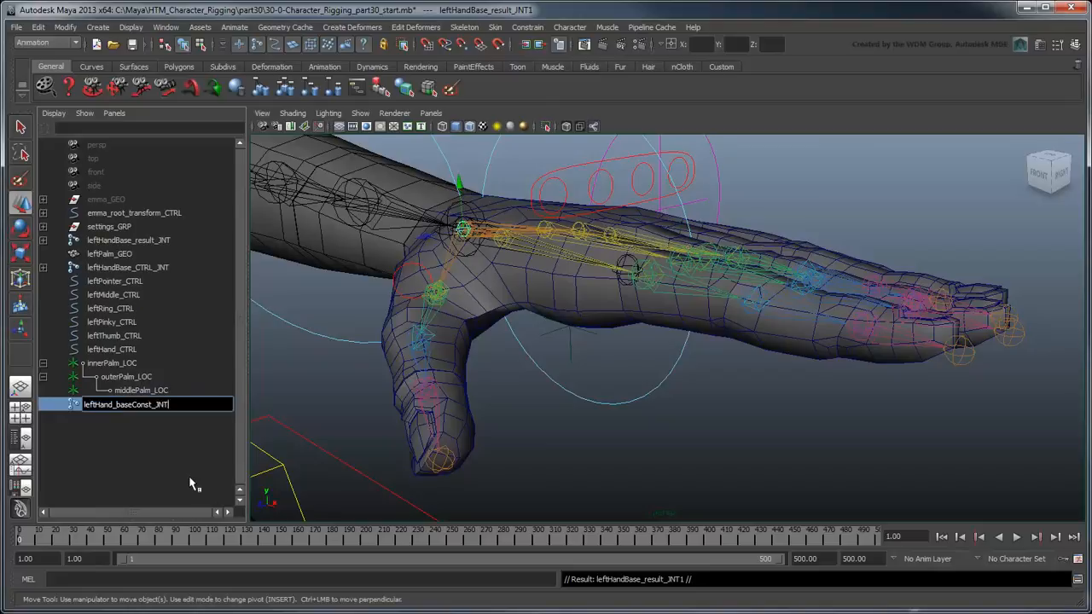
key(Return)
middle_drag(179, 414, 177, 390)
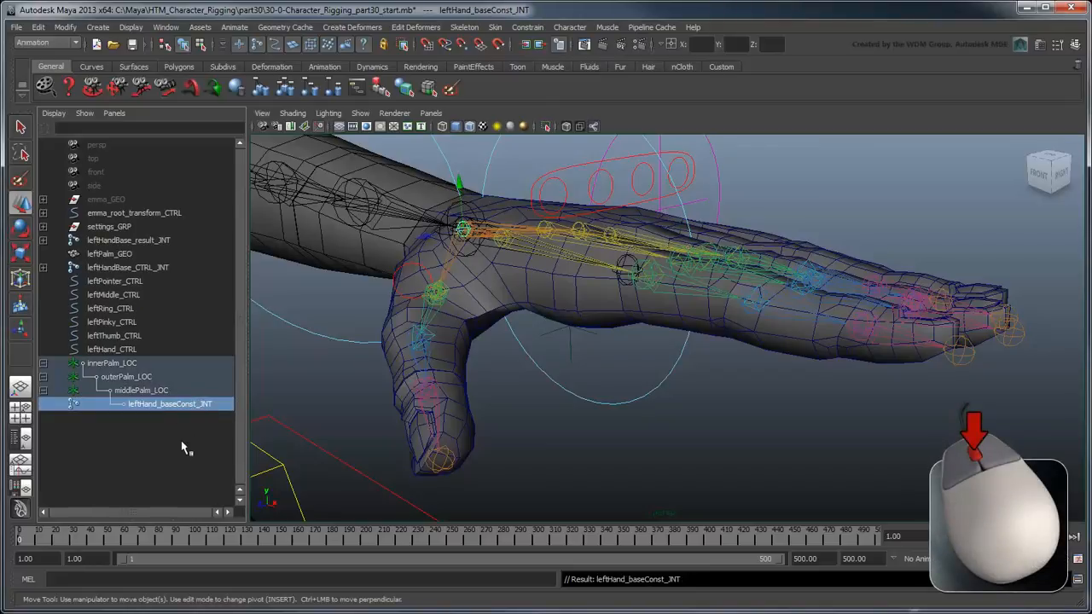
Parent-constrain leftHandBase_CTRL_JNT to leftHand_baseConst_JNT
key(q)
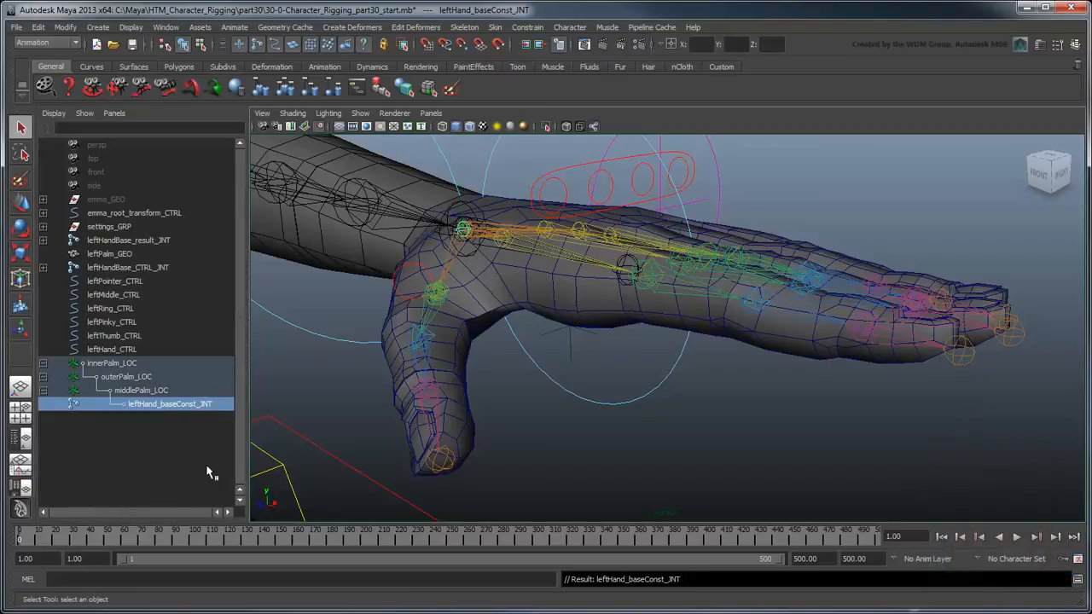
ctrl+click(163, 268)
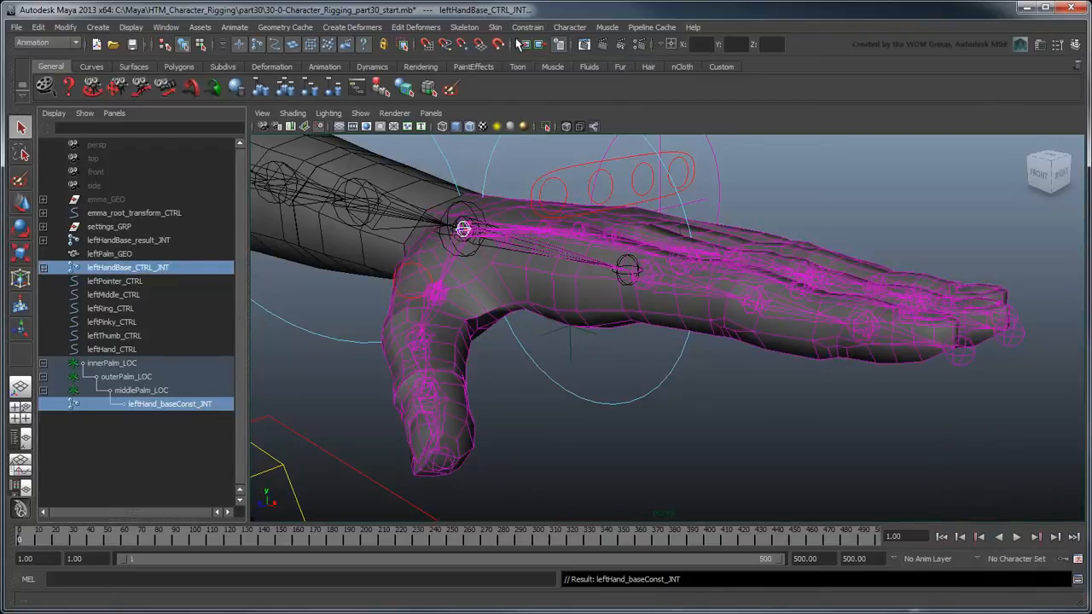
click(521, 30)
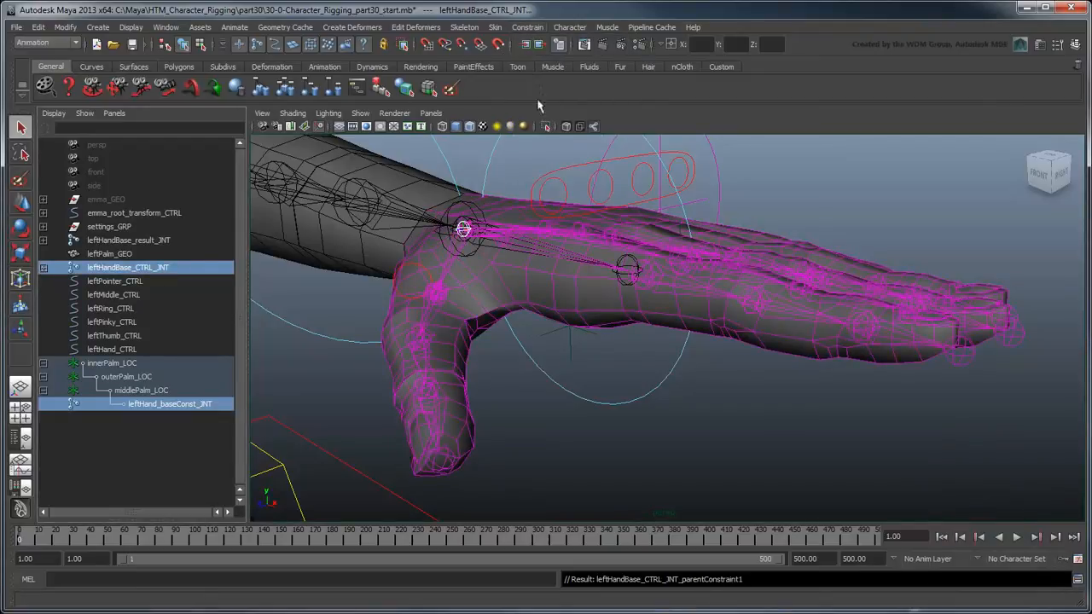
click(537, 99)
Test the constraint by rotating middlePalm_LOC about -54 degrees in Z, and undo the rotation
click(141, 390)
alt+drag(577, 344, 645, 287)
key(e)
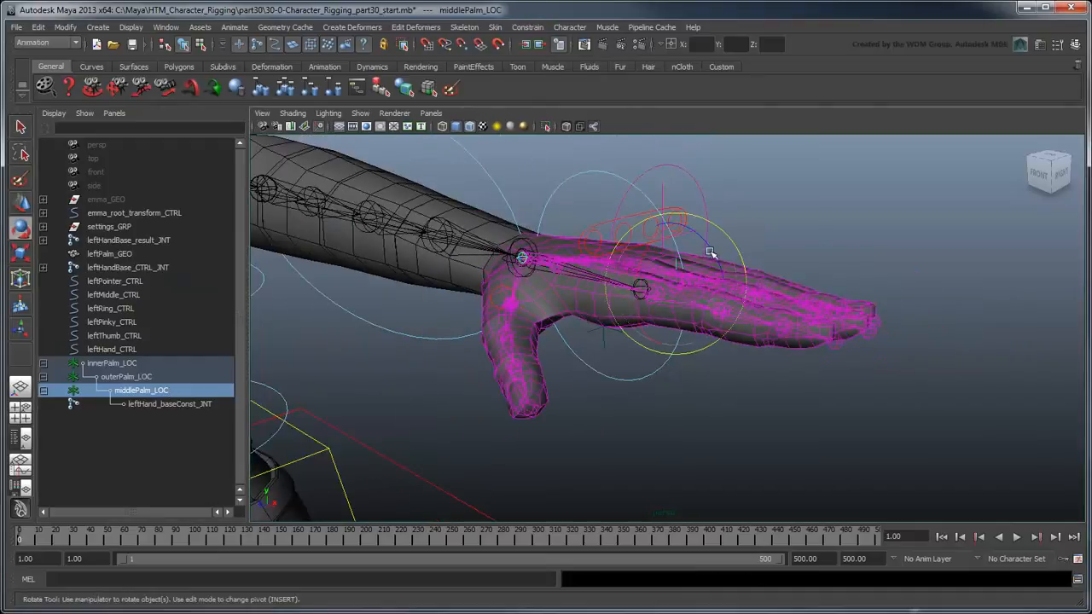
drag(712, 253, 731, 304)
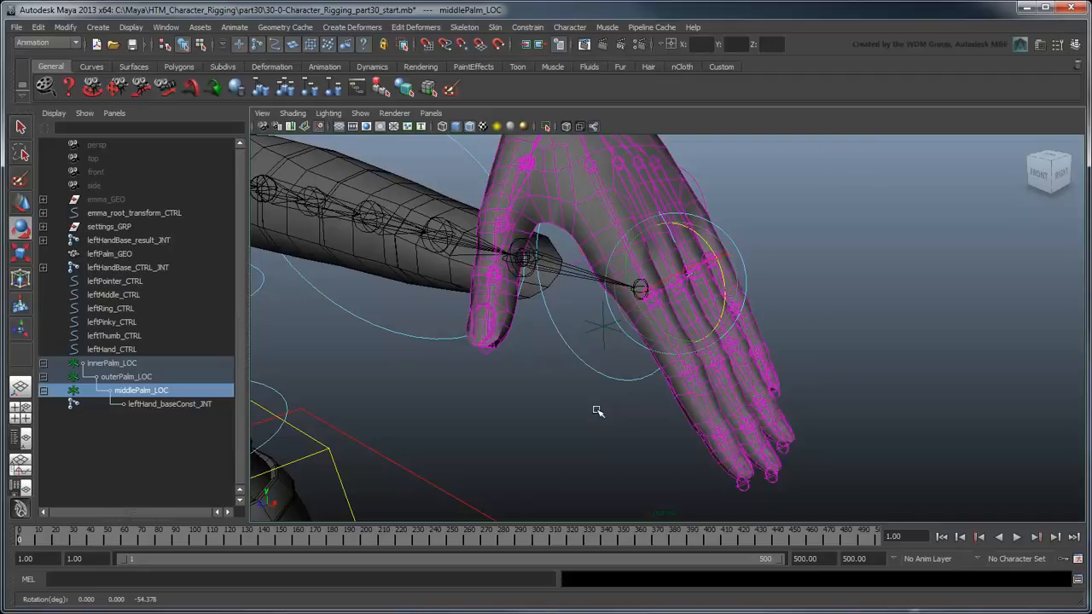
key(ctrl+z)
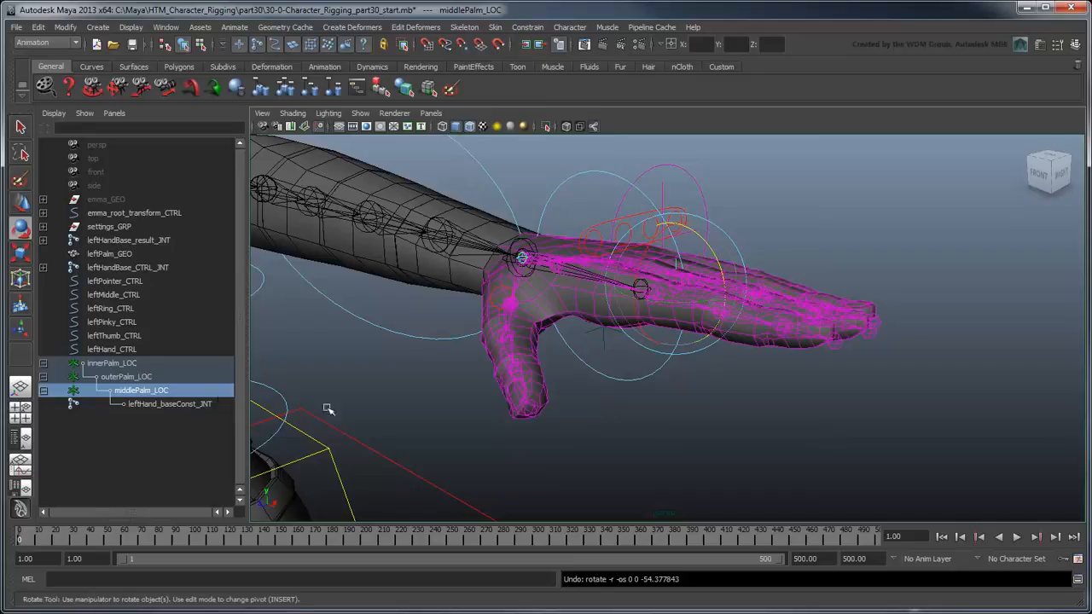
Duplicate leftPointer1_compoundCTRL_JNT under leftPointerBase_compoundCTRL_JNT and expand the copy's full hierarchy in a widened Outliner
click(44, 267)
click(44, 322)
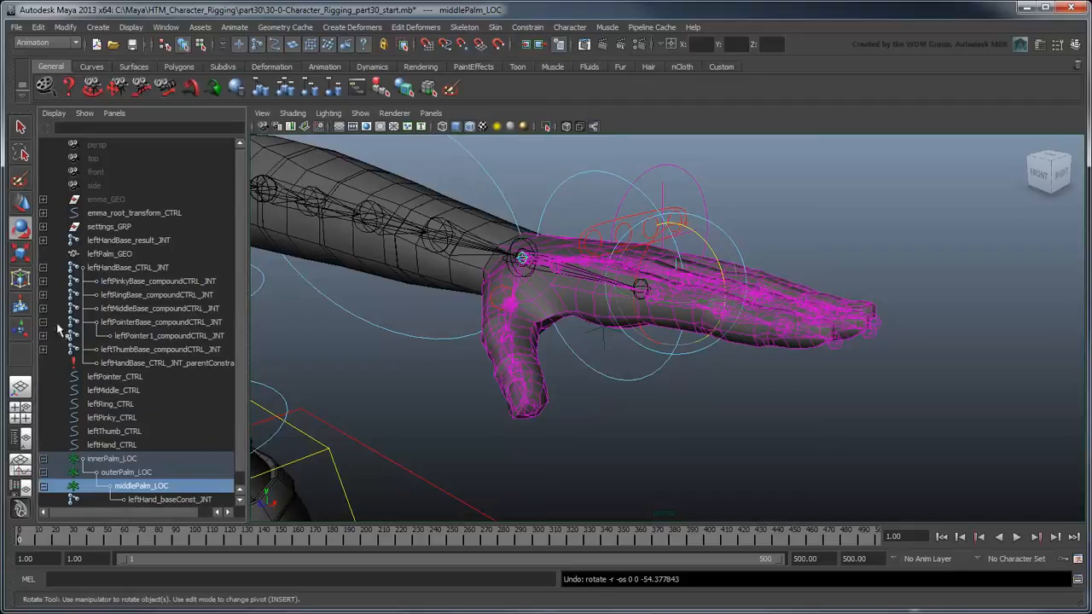
click(164, 335)
key(ctrl+d)
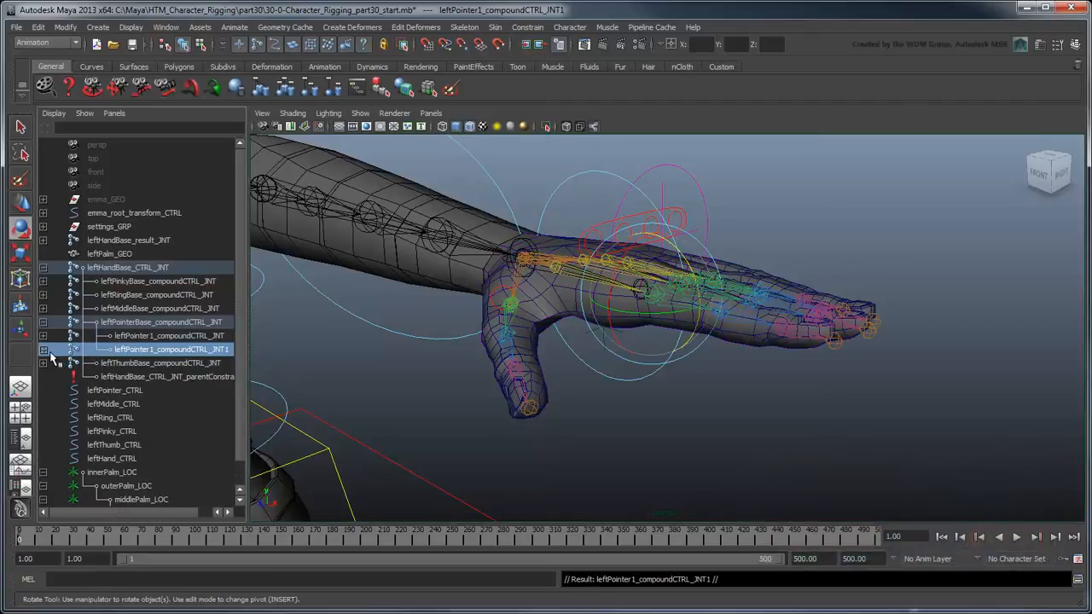
click(44, 349)
drag(249, 401, 337, 403)
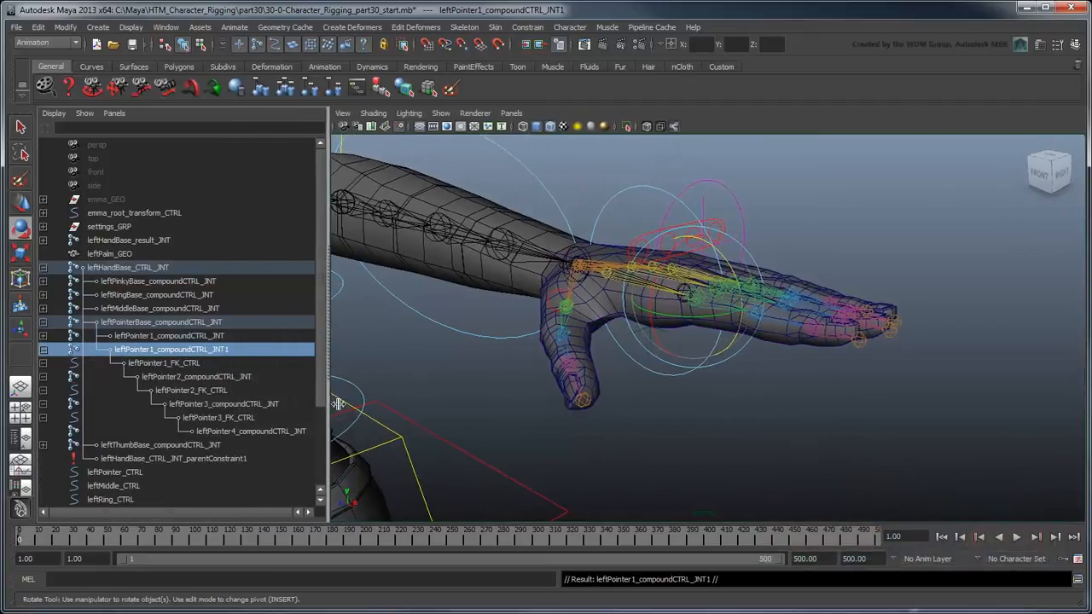
Parent the copy's leftPointer4_compoundCTRL_JNT directly under the duplicated leftPointer1 joint and delete the leftPointer1_FK_CTRL branch between them
shift+click(280, 435)
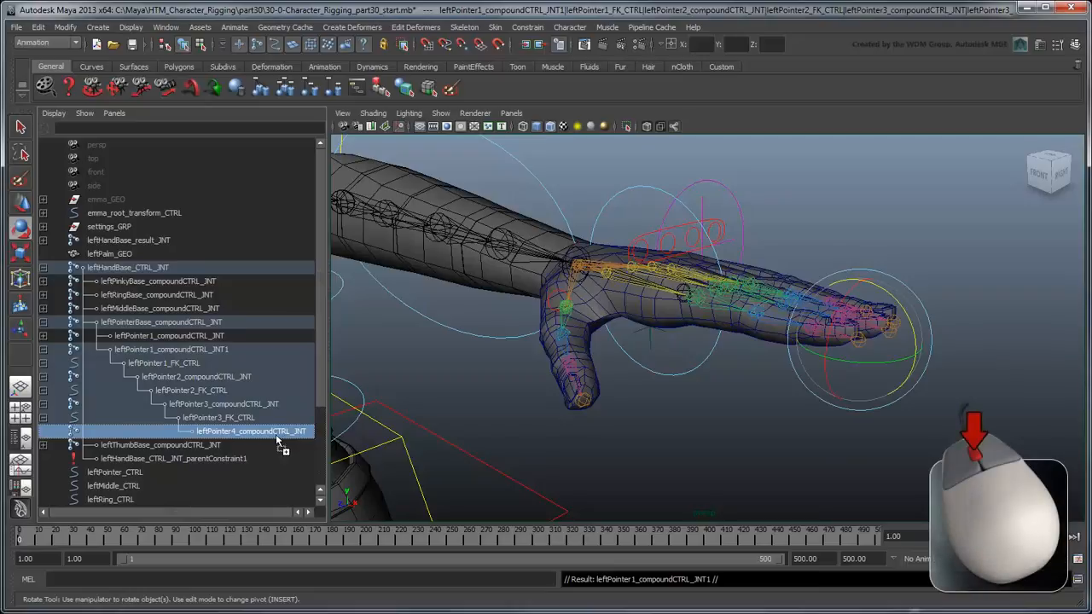
middle_drag(279, 437, 214, 353)
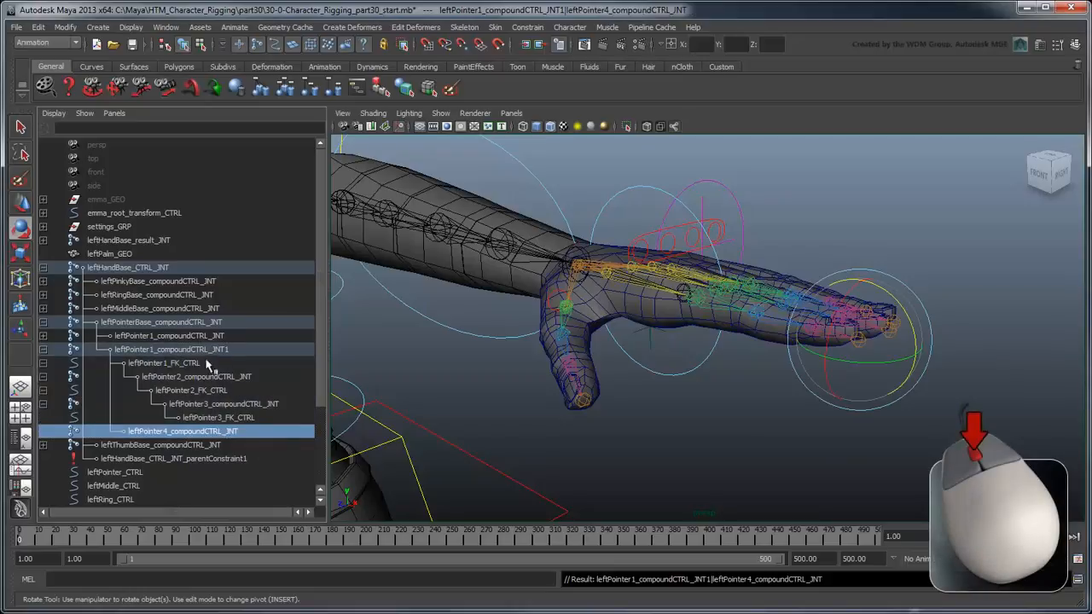
click(205, 365)
key(Delete)
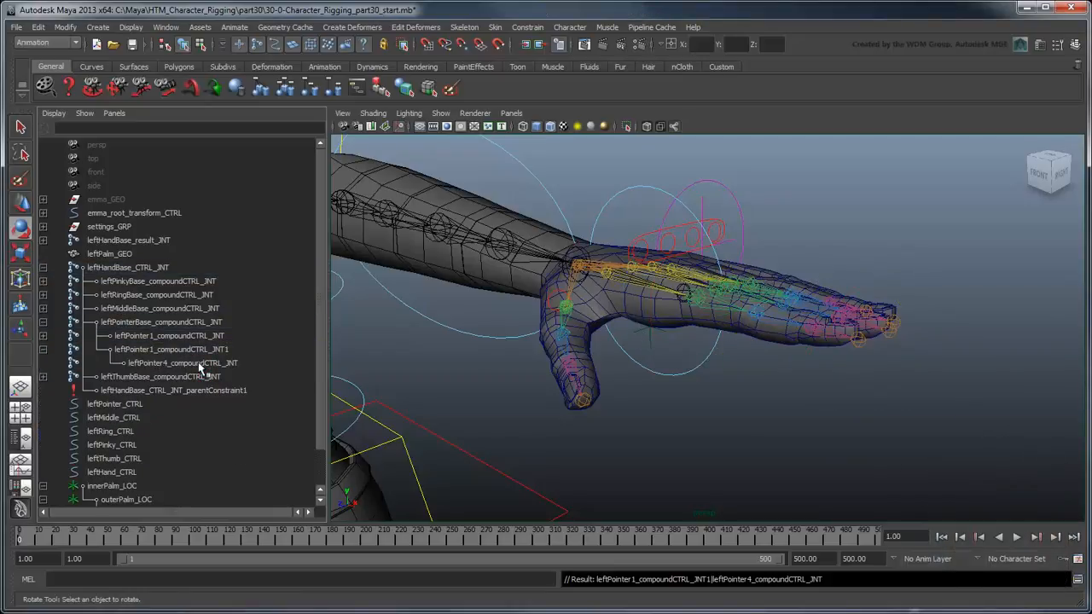
Rename the duplicated pointer joint leftPointer_straightStart_JNT
double_click(171, 349)
drag(229, 350, 150, 350)
text(_stra)
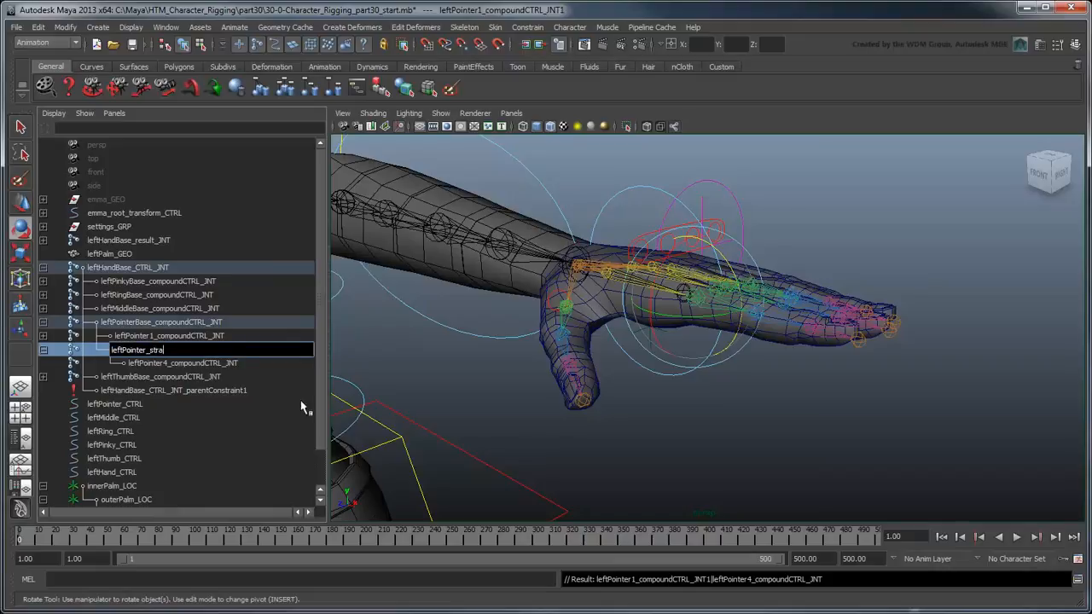
text(ightStart_JNT)
key(Return)
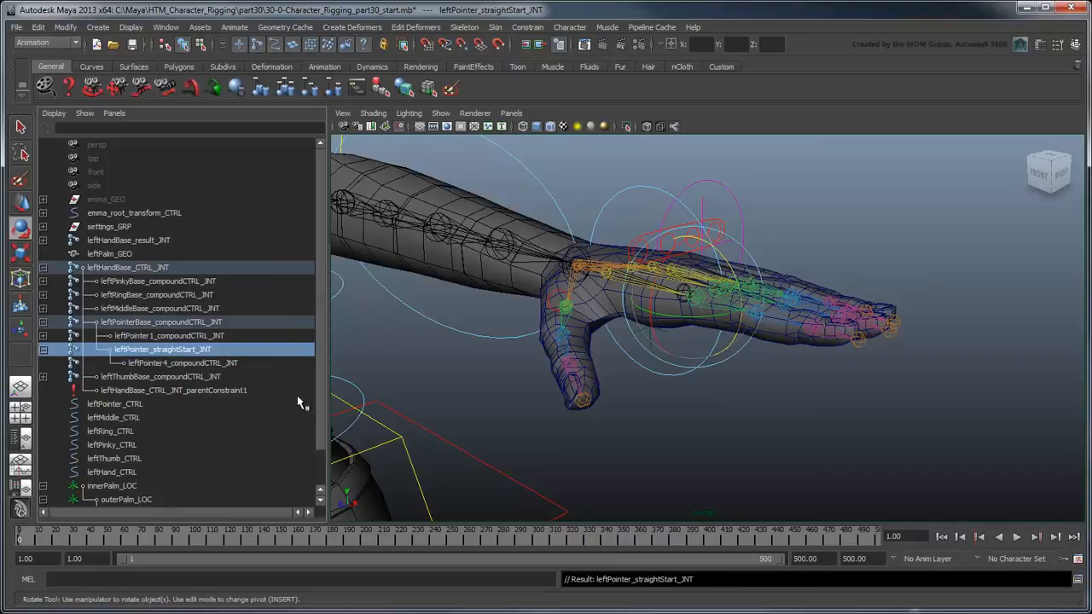
Rename the leftPointer4_compoundCTRL_JNT under leftPointer_straightStart_JNT to leftPointer_straightEnd_JNT
double_click(246, 365)
drag(247, 365, 159, 365)
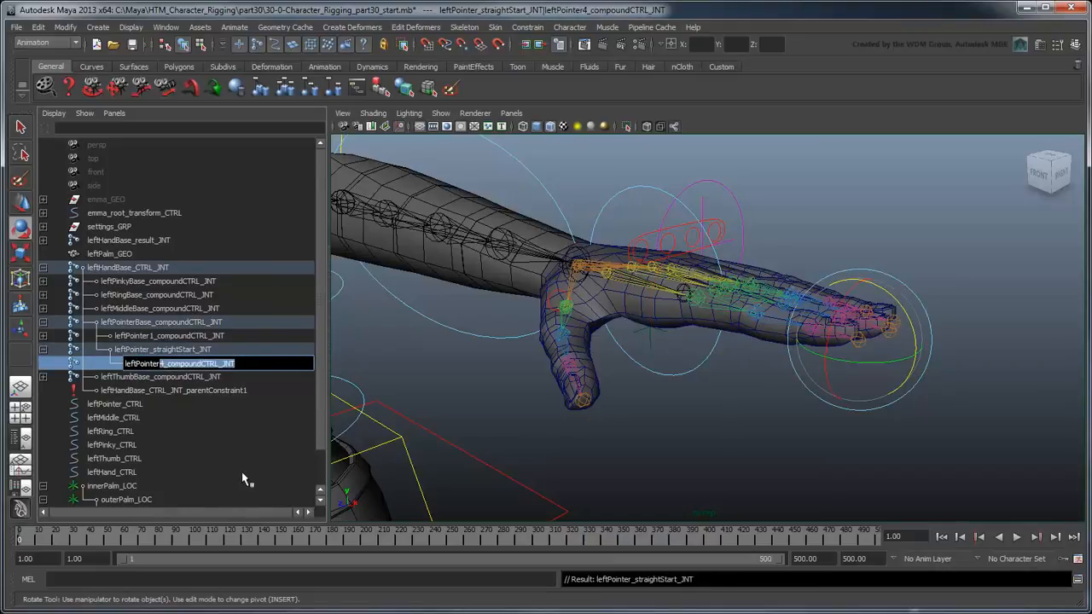
text(_straightEnd_JNT)
key(Return)
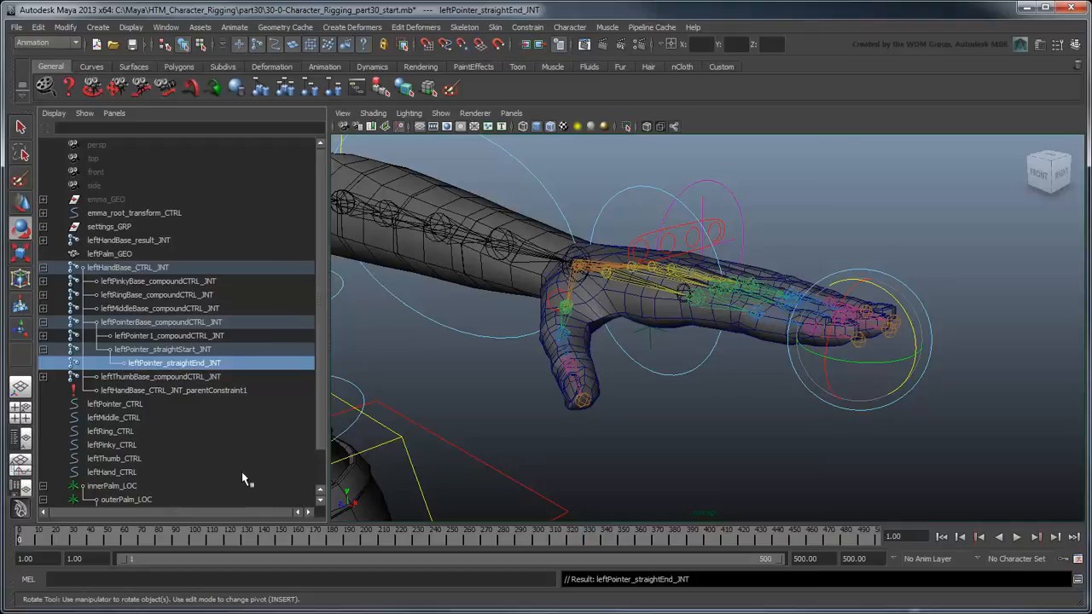
Create an IK handle with the ikSCsolver from leftPointer_straightStart_JNT to leftPointer_straightEnd_JNT
click(464, 27)
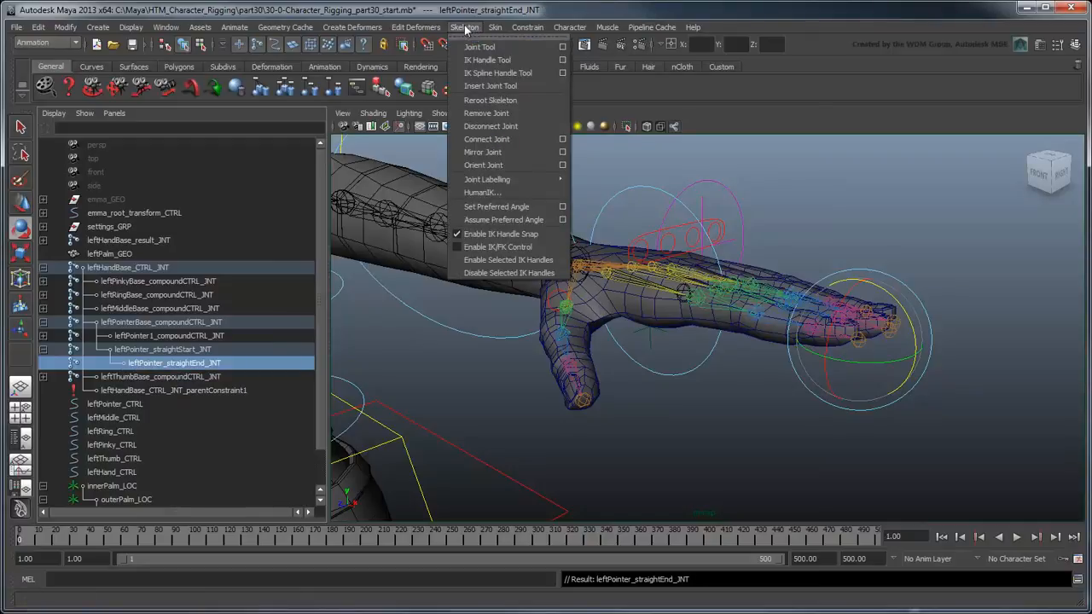
click(561, 61)
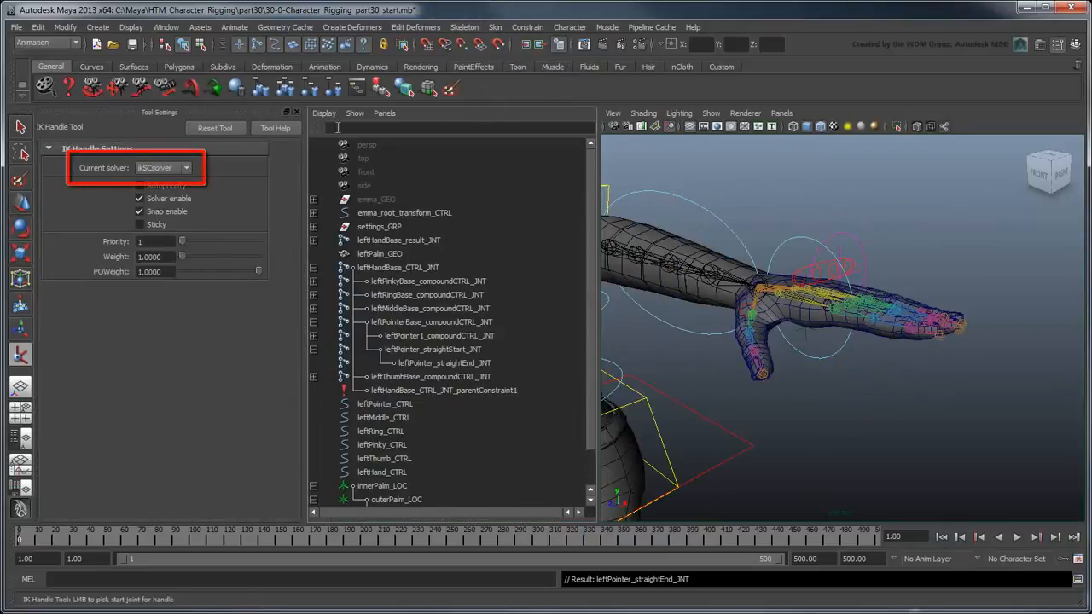
click(296, 111)
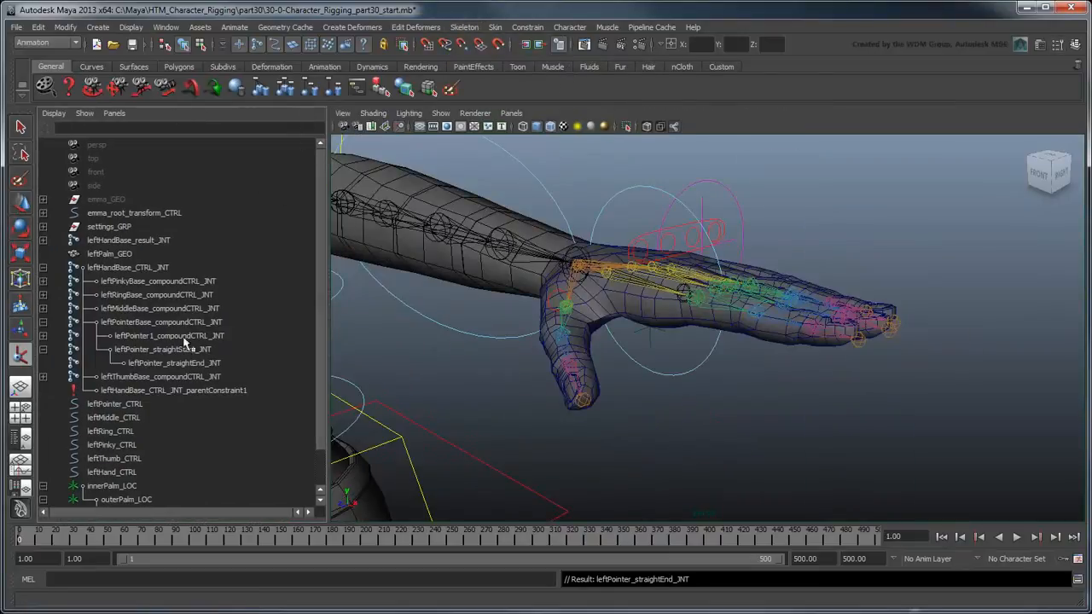
ctrl+click(175, 351)
ctrl+click(171, 365)
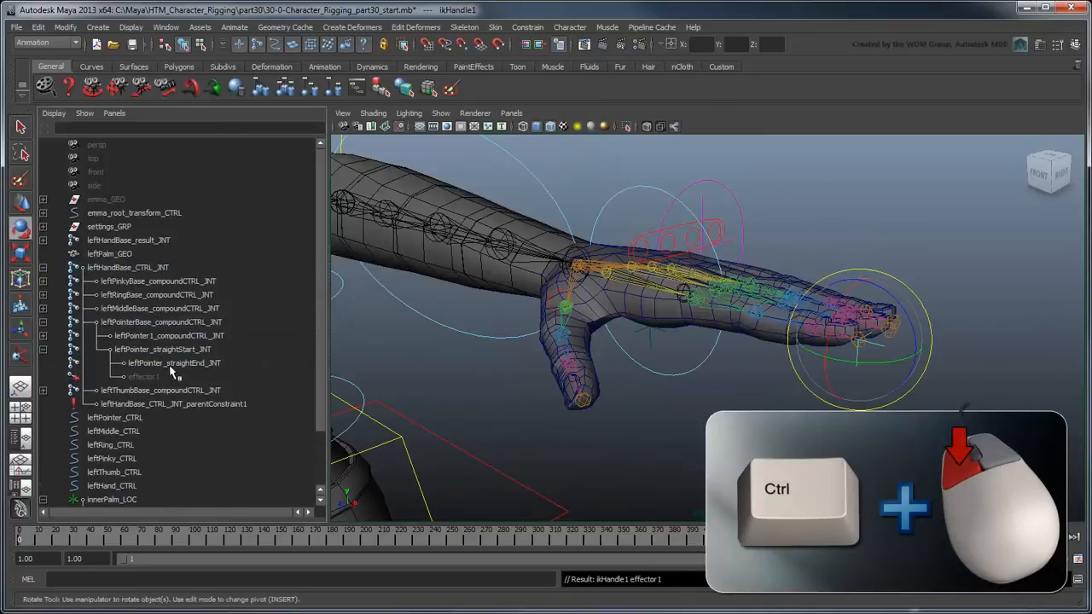
key(Return)
Rename the new effector leftPointer_straight_EFF and the new IK handle leftPointer_straight_HDL
text(lef)
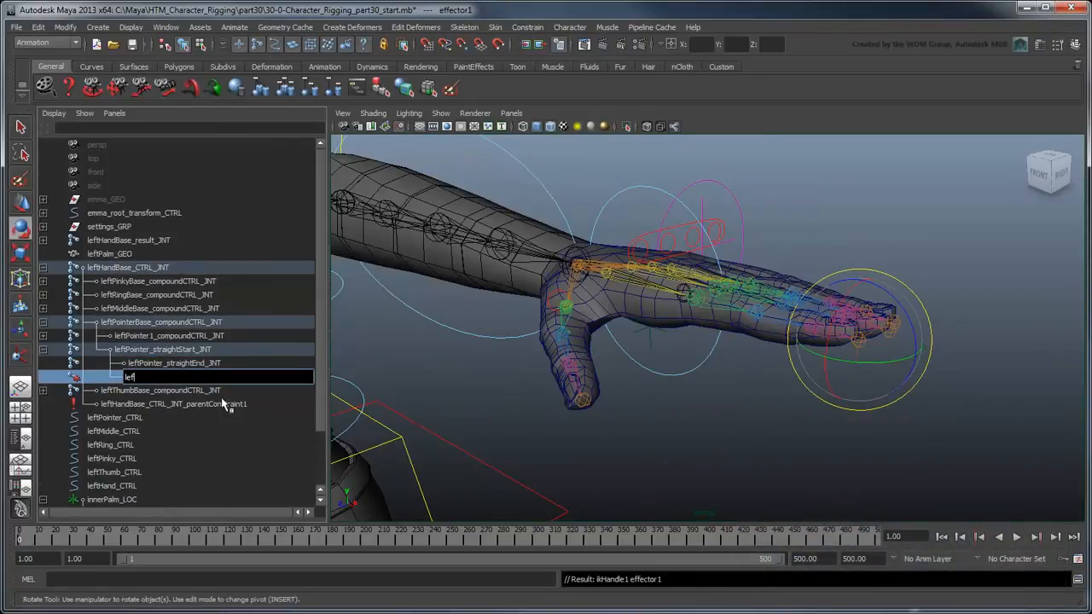
text(tPointer_straight_EFF)
key(Return)
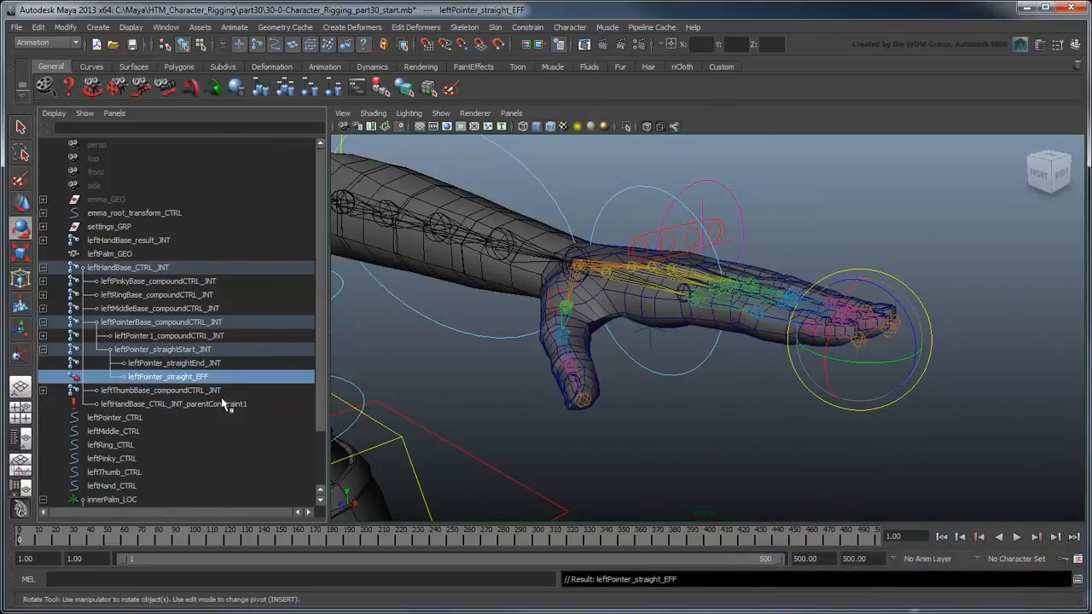
scroll(223, 404, down, 3)
double_click(119, 486)
text(leftPointer_straight_HDL)
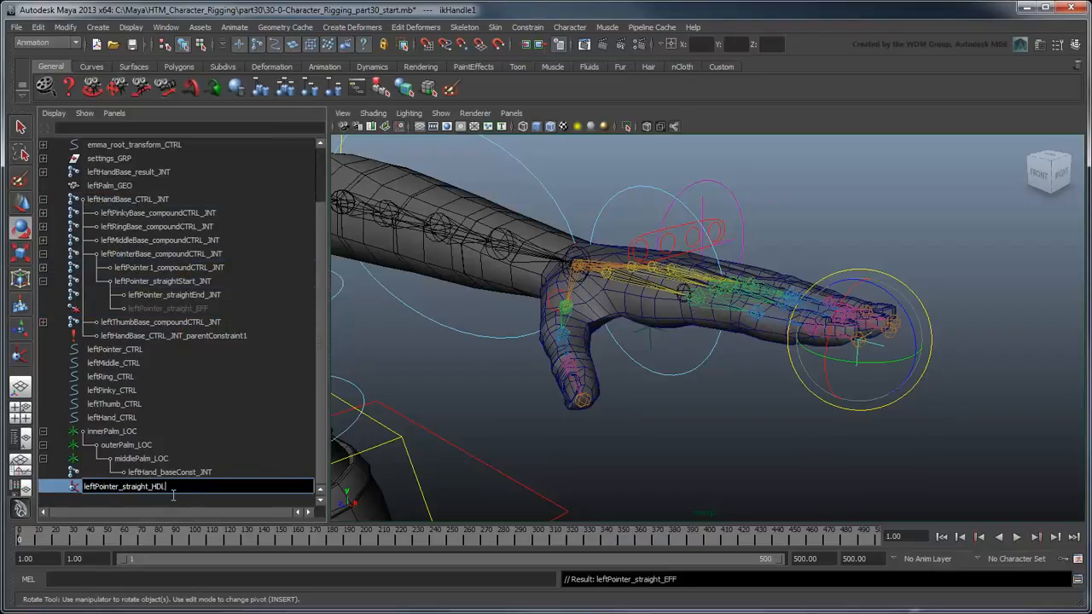
key(Return)
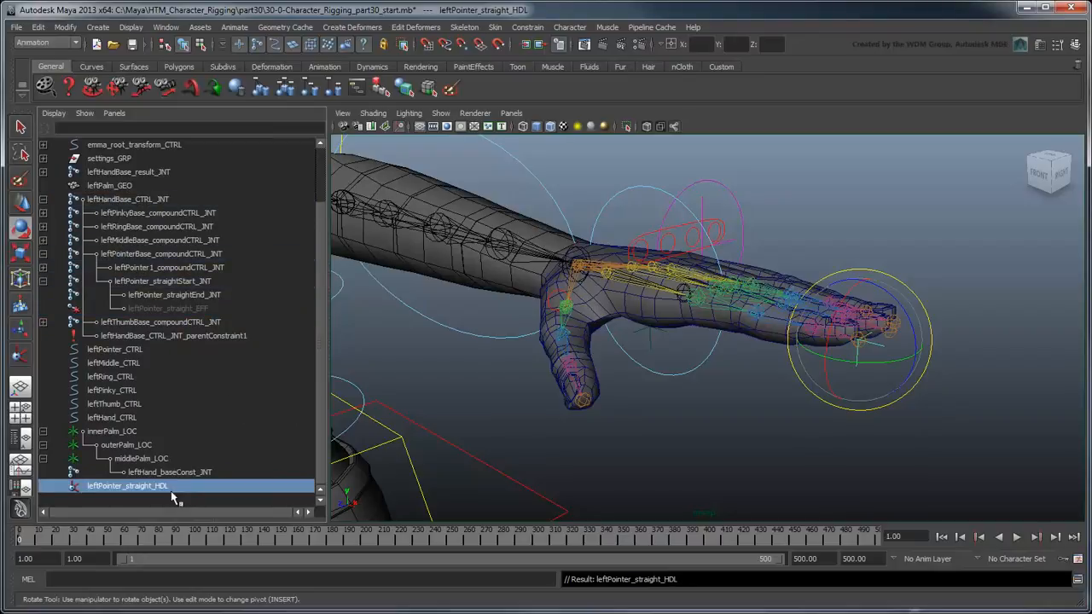
Group leftPointer_straight_HDL and name the group leftHand_straightHDL_GRP
key(ctrl+g)
double_click(172, 491)
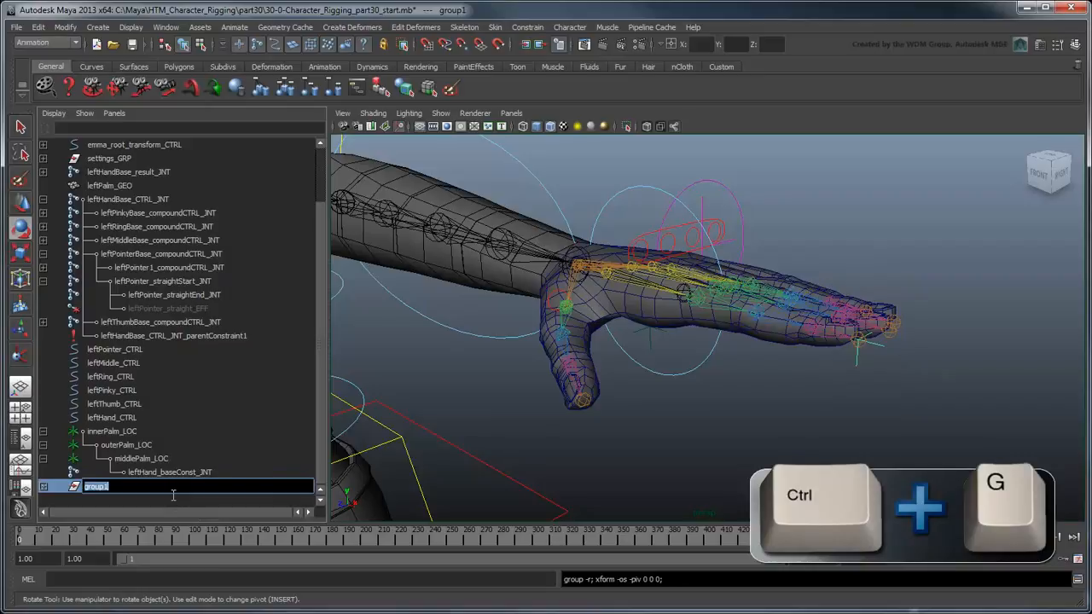
text(leftHand_straight)
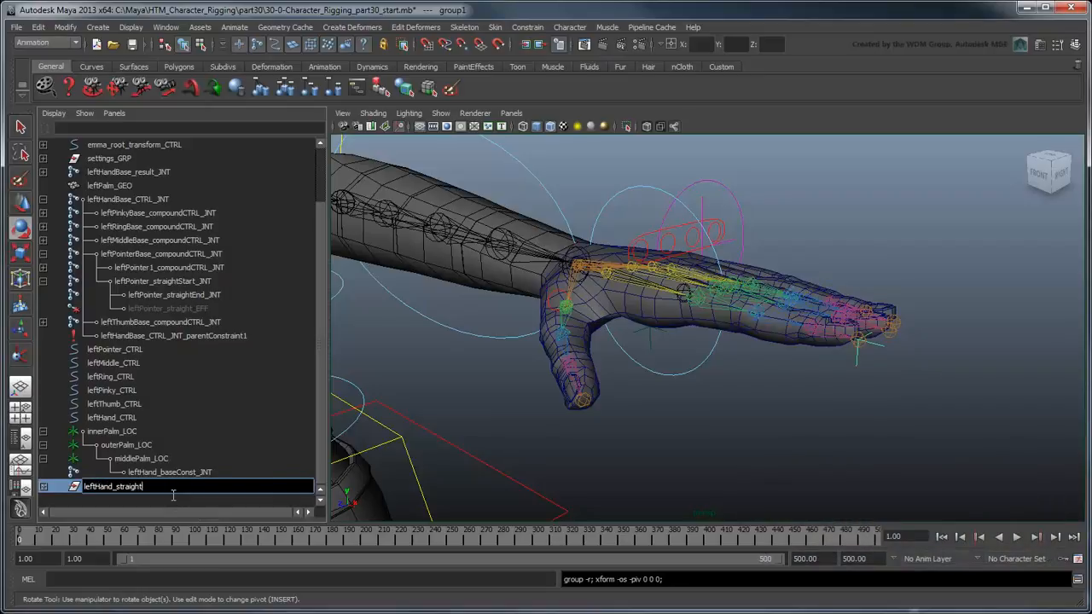
text(HDL_GRP)
key(Return)
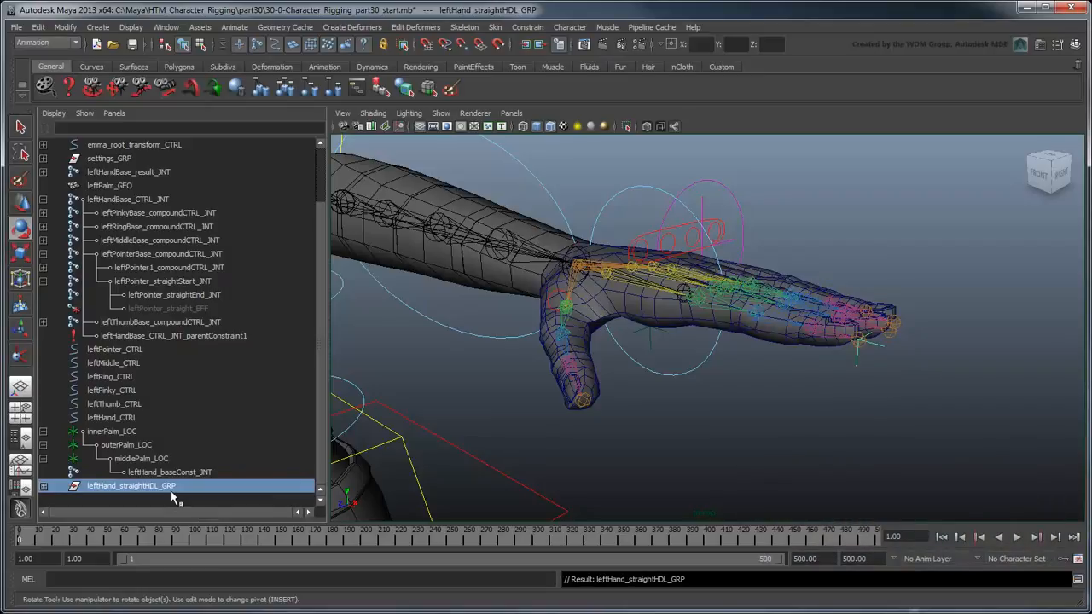
Parent leftPointer1_compoundCTRL_JNT under leftPointer_straightStart_JNT
click(184, 271)
middle_drag(184, 271, 192, 286)
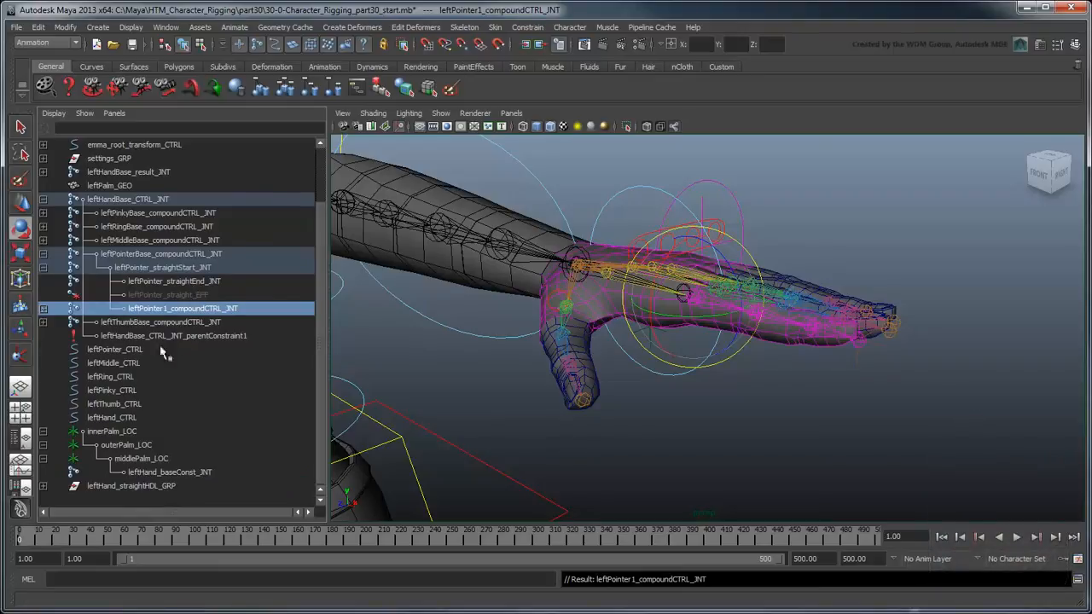
Test the straight pointer setup by rotating middlePalm_LOC about -48 degrees in Z with the Channel Box displayed
click(134, 461)
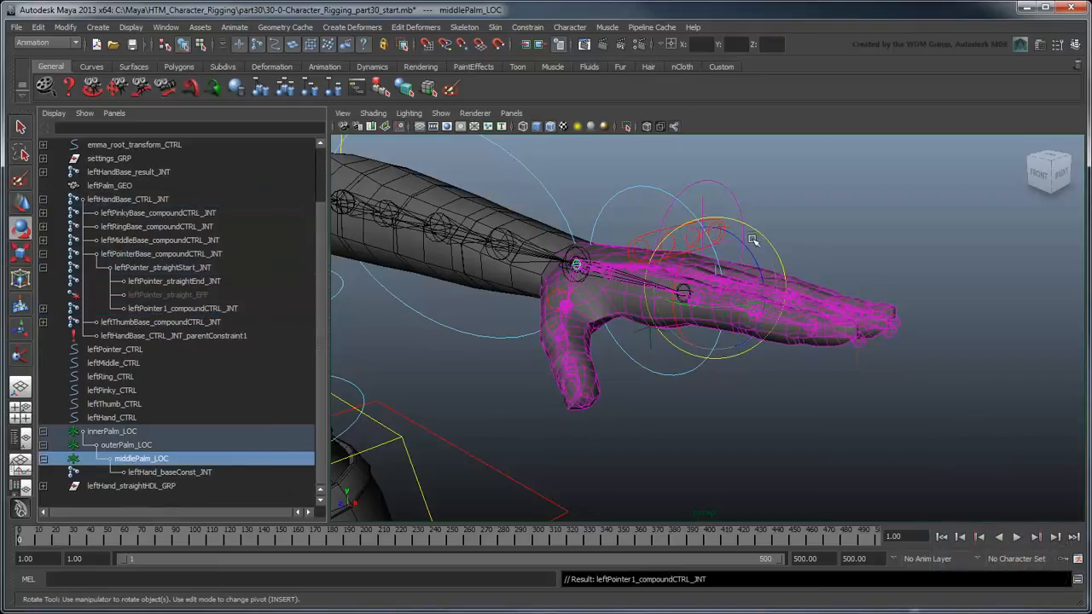
drag(753, 247, 763, 305)
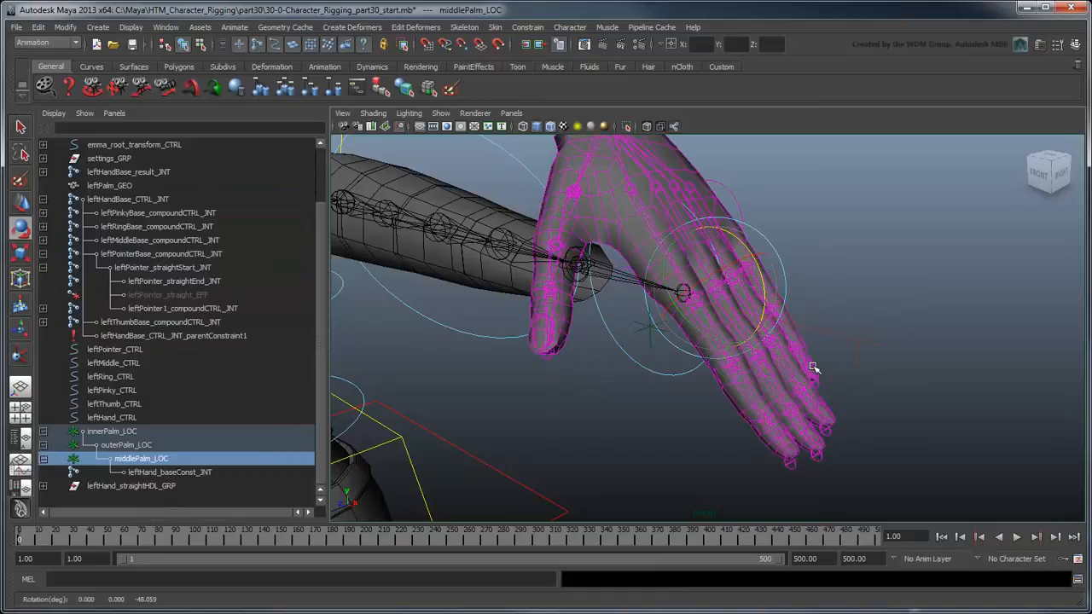
click(1076, 46)
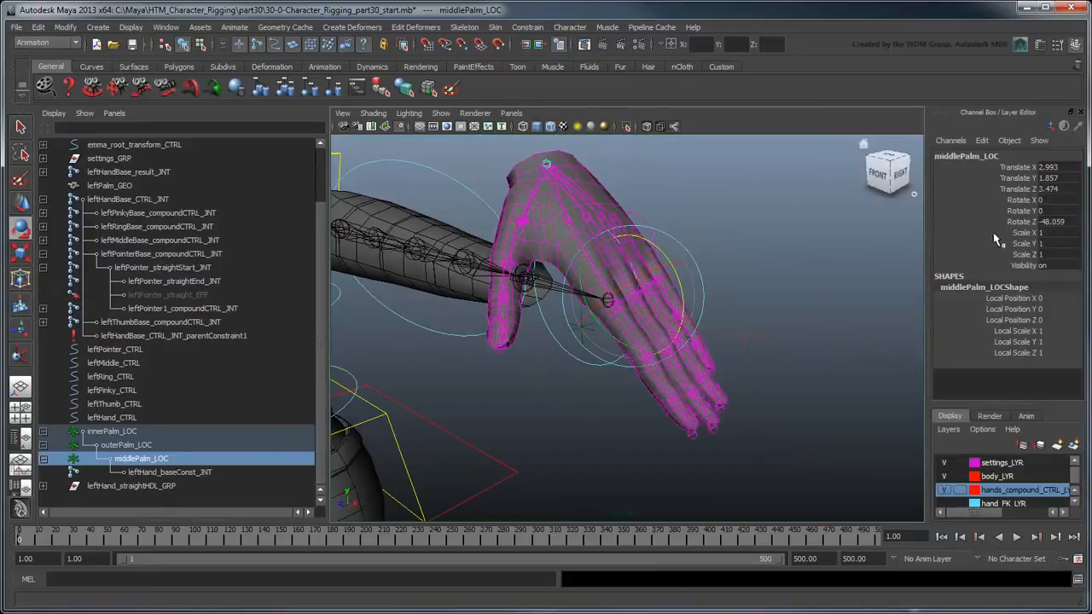
click(800, 418)
scroll(800, 418, up, 3)
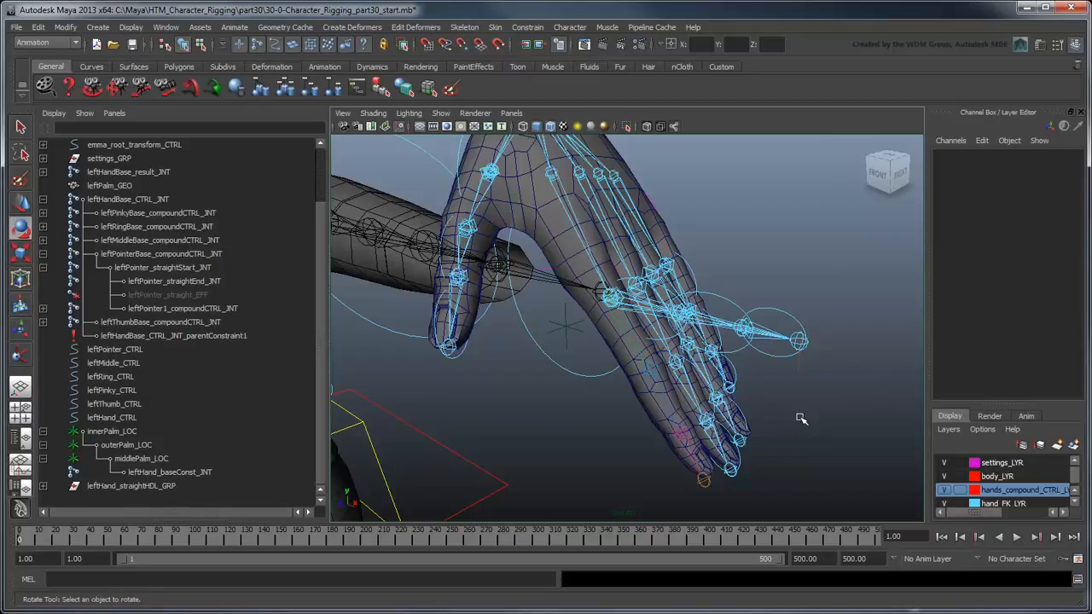
Compare the channel rotation values of leftPointer1_compoundCTRL_JNT and leftPointer_straightStart_JNT
click(206, 310)
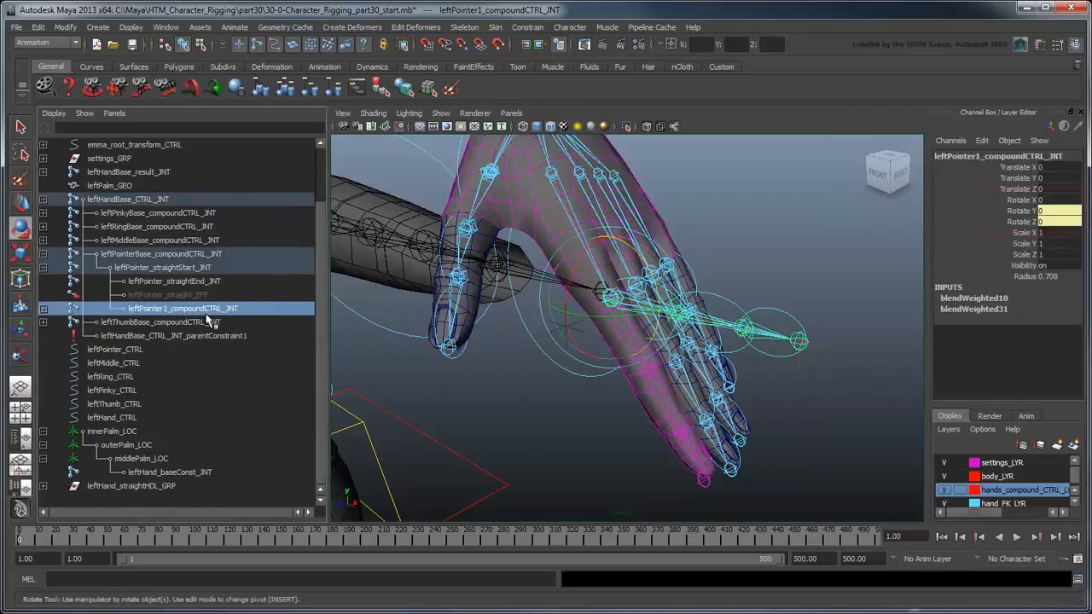
key(q)
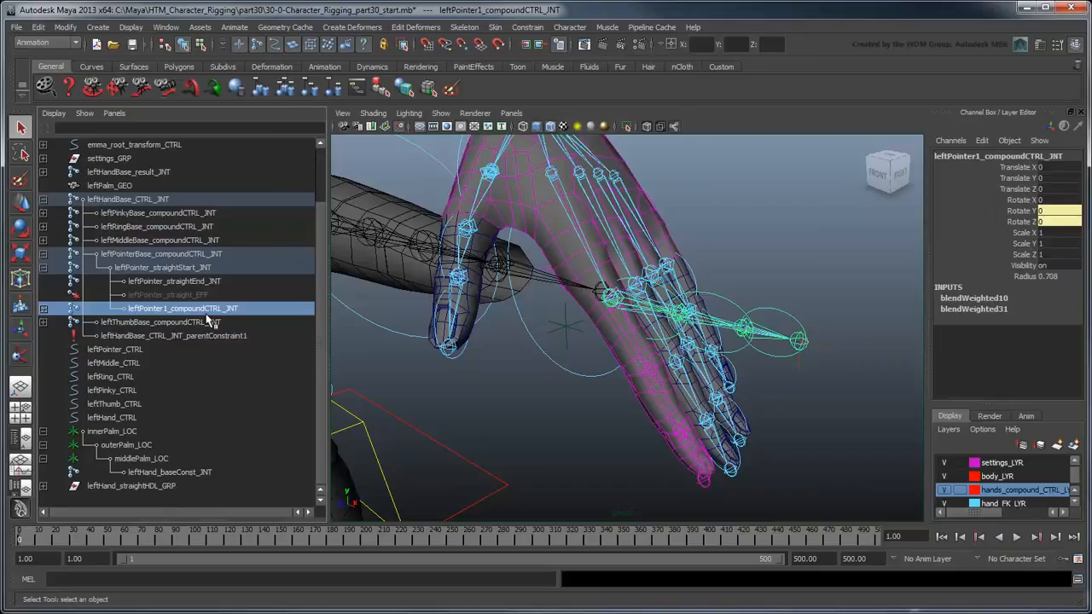
click(205, 270)
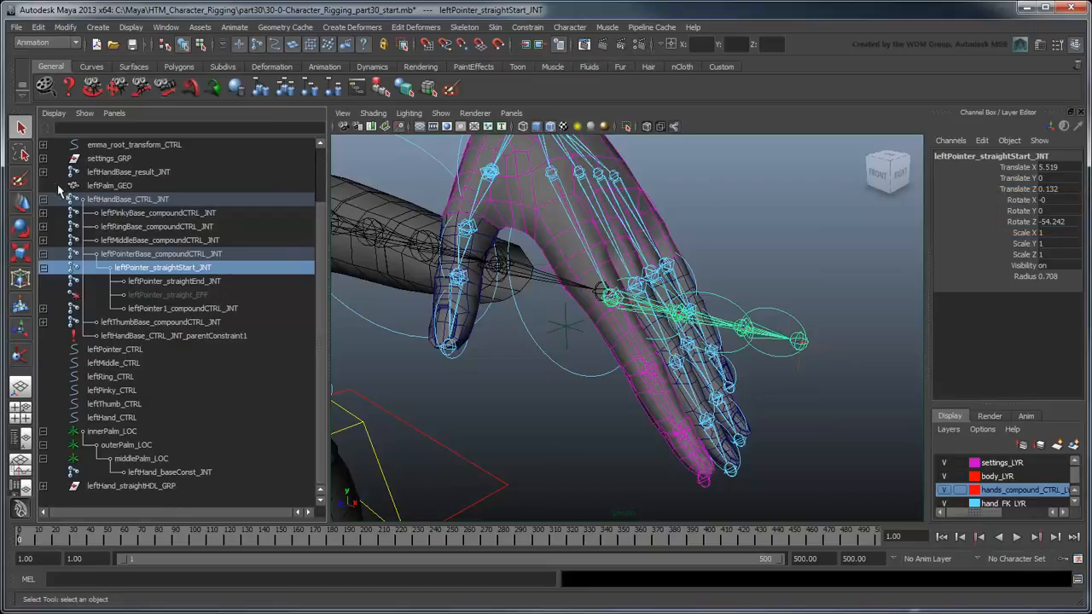
Expand the hierarchies of leftHandBase_result_JNT and leftPointerBase_result_JNT in the Outliner
scroll(58, 192, up, 2)
click(43, 240)
click(44, 295)
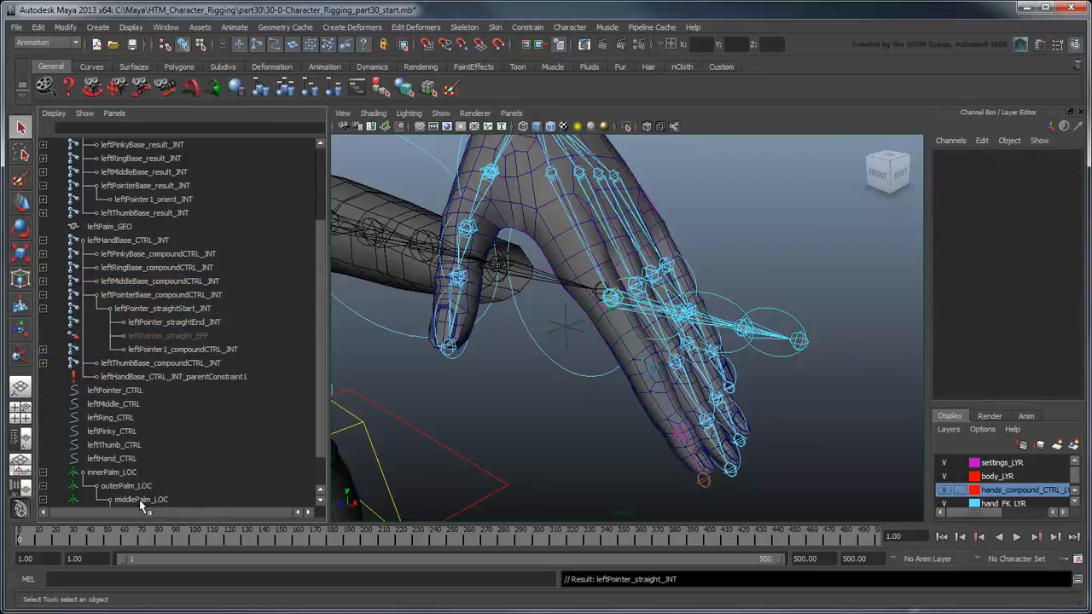
Reset middlePalm_LOC by setting its Rotate Z to 0
click(141, 499)
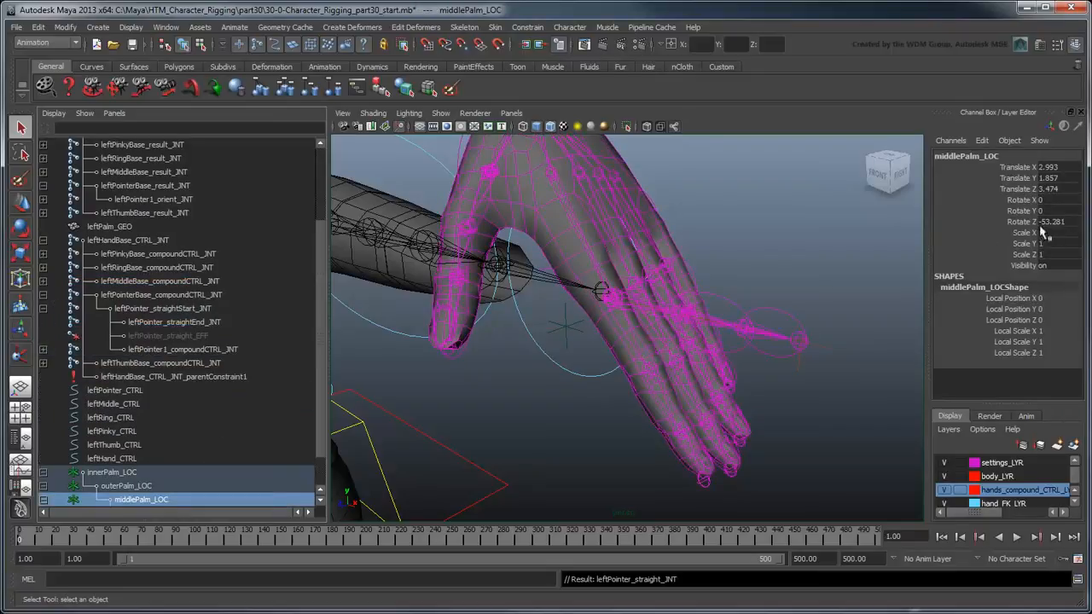
click(1057, 222)
text(0)
key(Return)
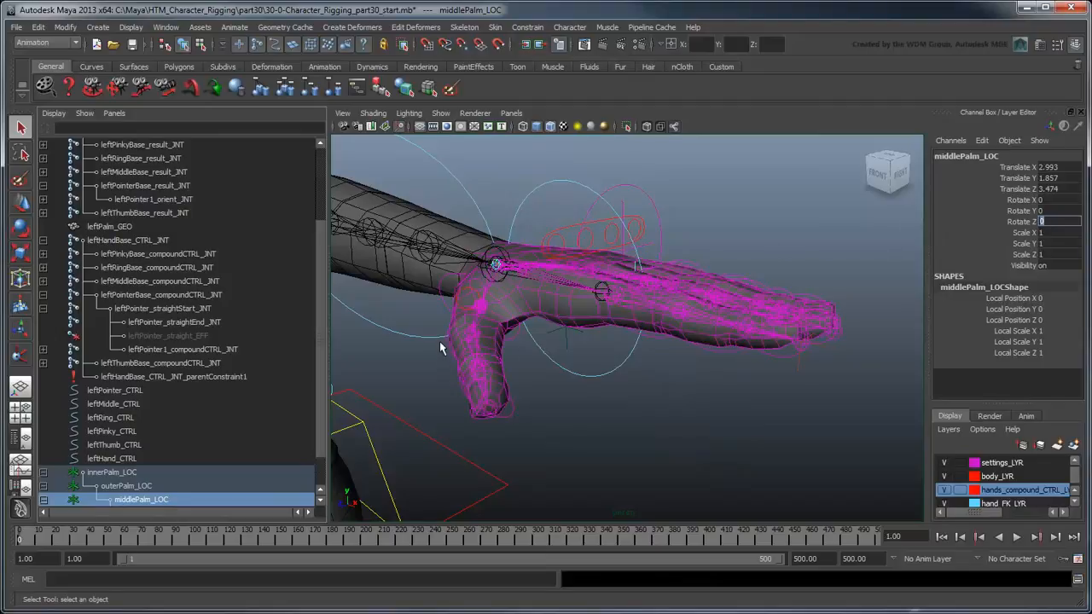
Duplicate leftPointer_straightStart_JNT and delete all child nodes of the copy, leaving a single joint
click(186, 309)
key(ctrl+d)
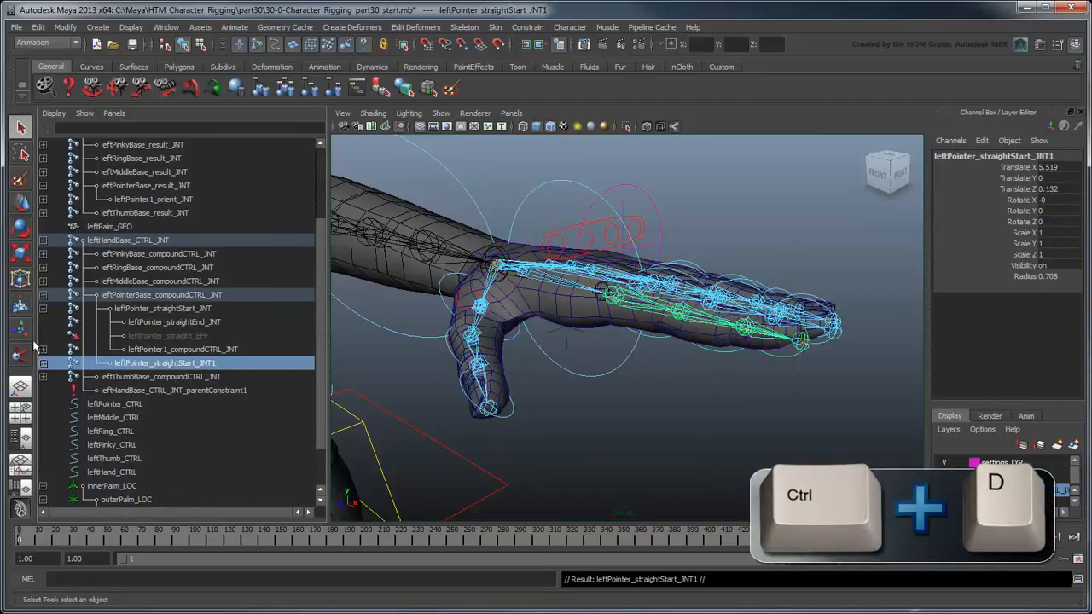
click(43, 364)
drag(153, 378, 150, 412)
key(Delete)
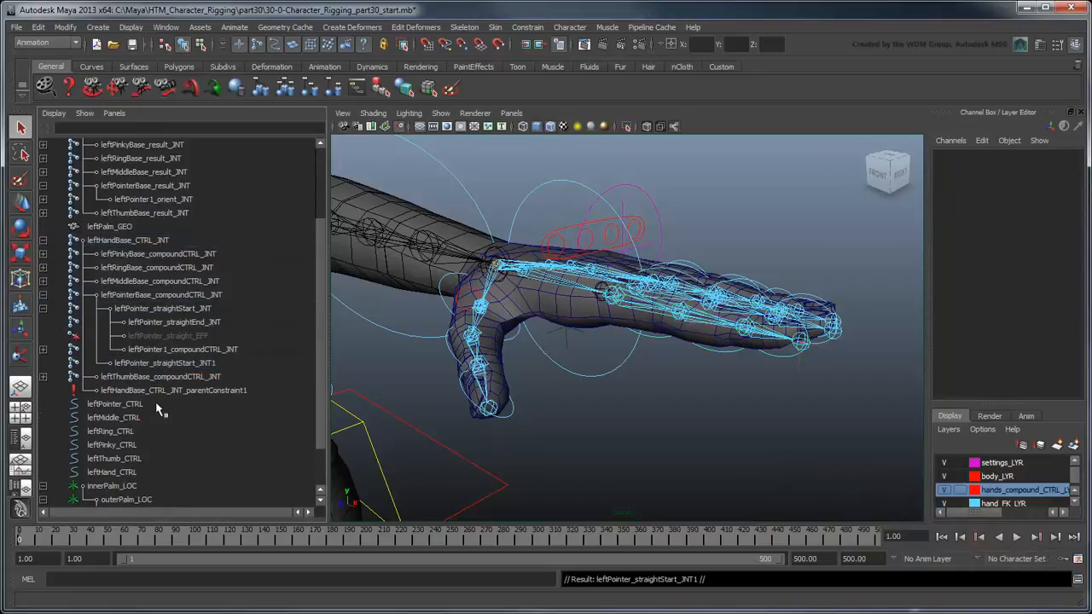
Rename the duplicated single joint leftPointer_straight_JNT
double_click(198, 365)
drag(221, 369, 176, 365)
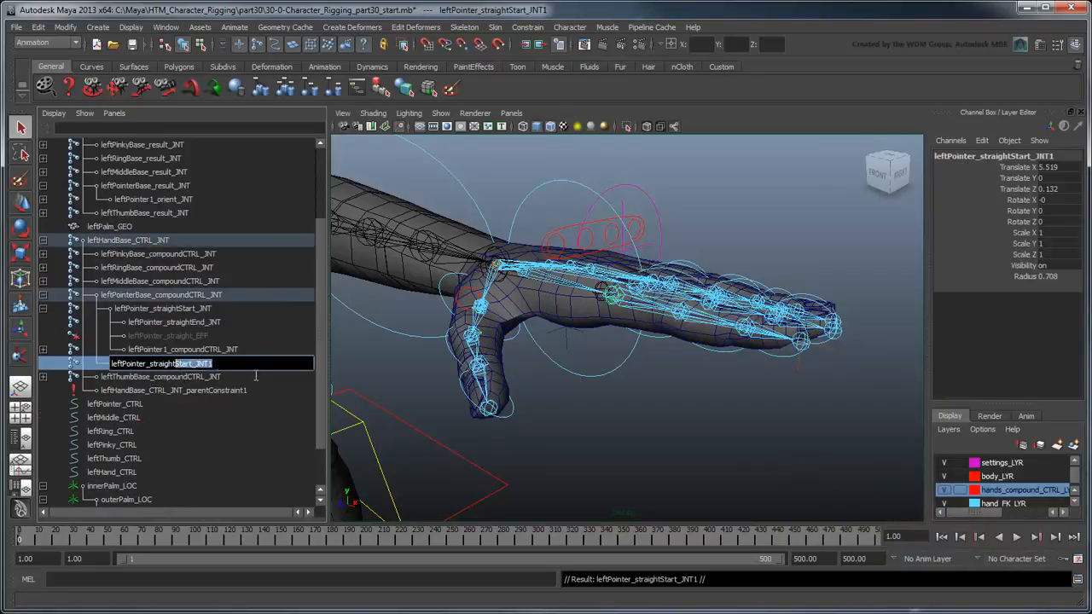
text(_JNT)
key(Return)
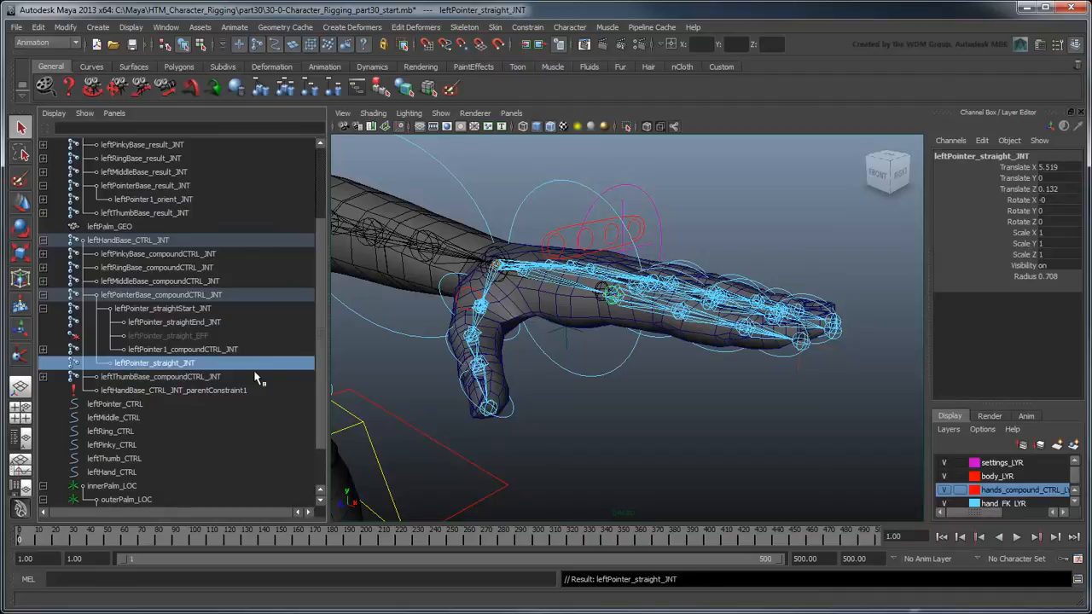
Parent leftPointer_straight_JNT under leftPointerBase_result_JNT, and parent leftPointer1_orient_JNT under leftPointer_straight_JNT
scroll(252, 393, up, 3)
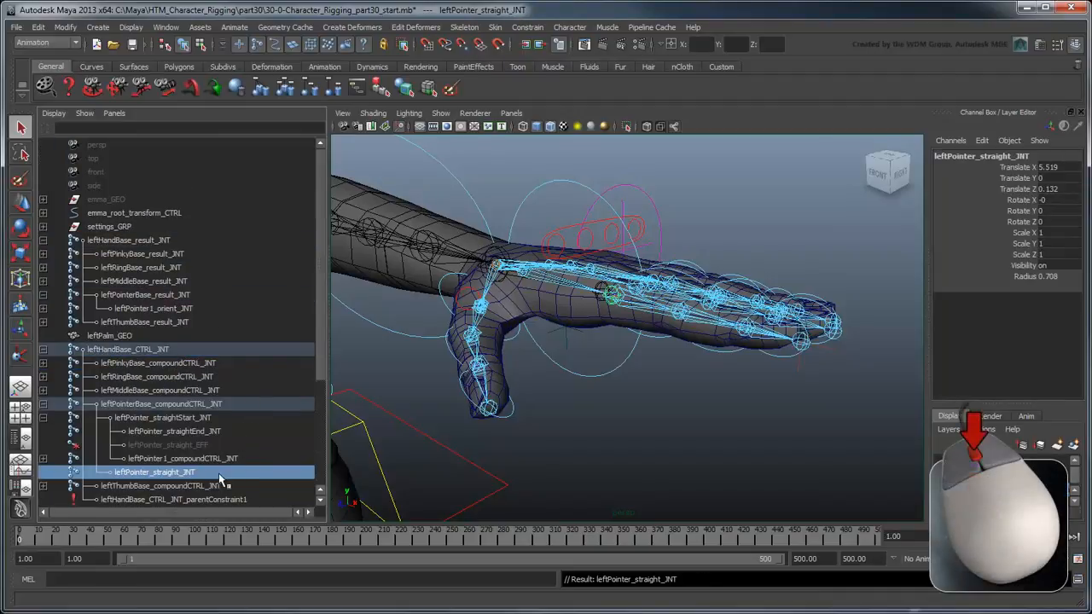
middle_drag(227, 476, 189, 297)
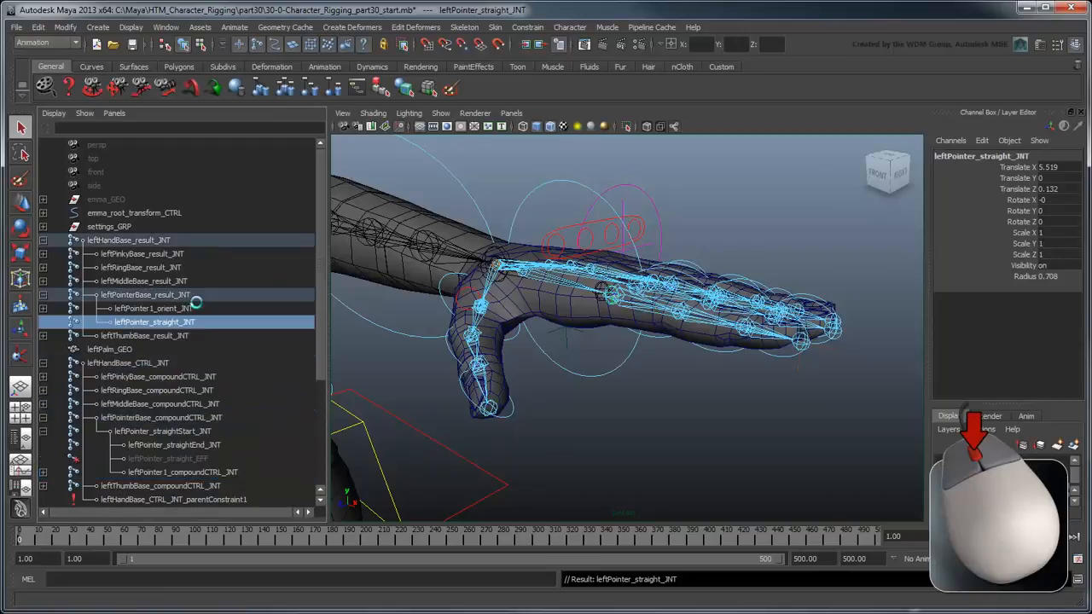
click(194, 310)
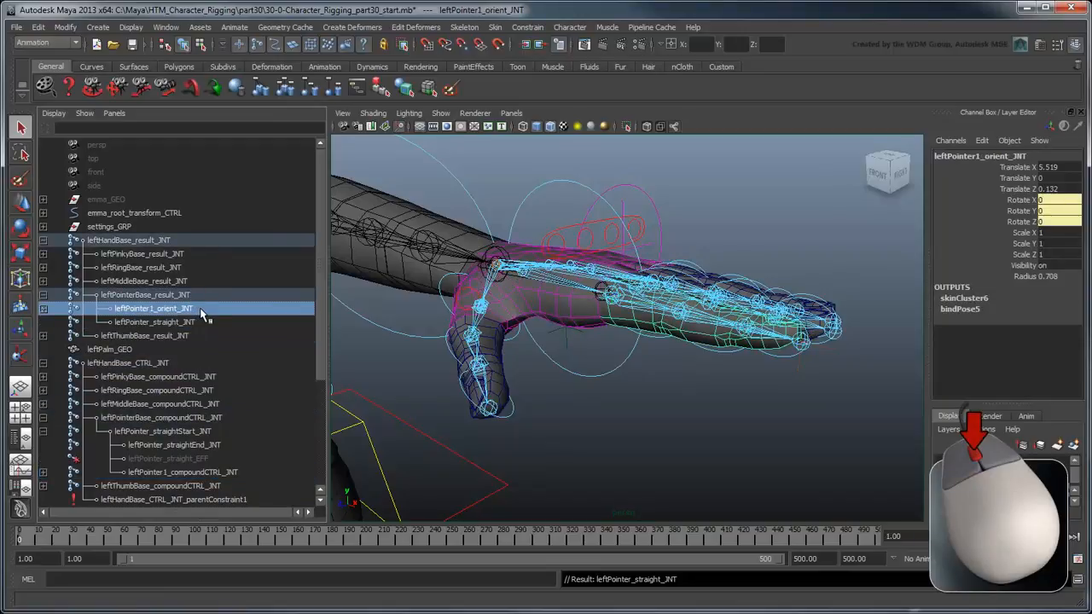
middle_drag(197, 318, 203, 322)
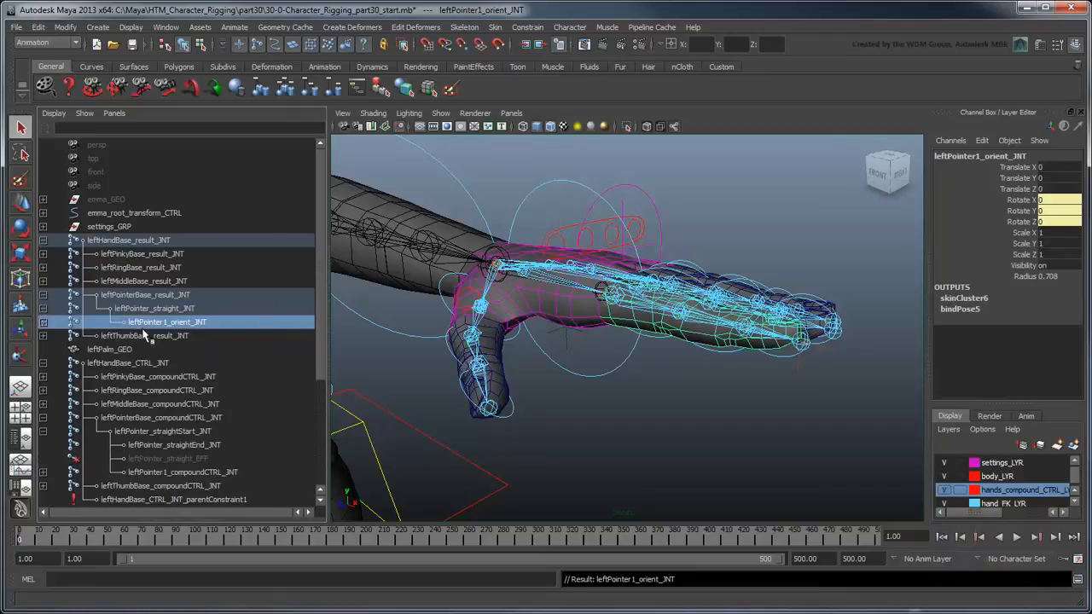
Open the Connection Editor with leftPointer_straightStart_JNT loaded for outputs and leftPointer_straight_JNT loaded for inputs
click(166, 28)
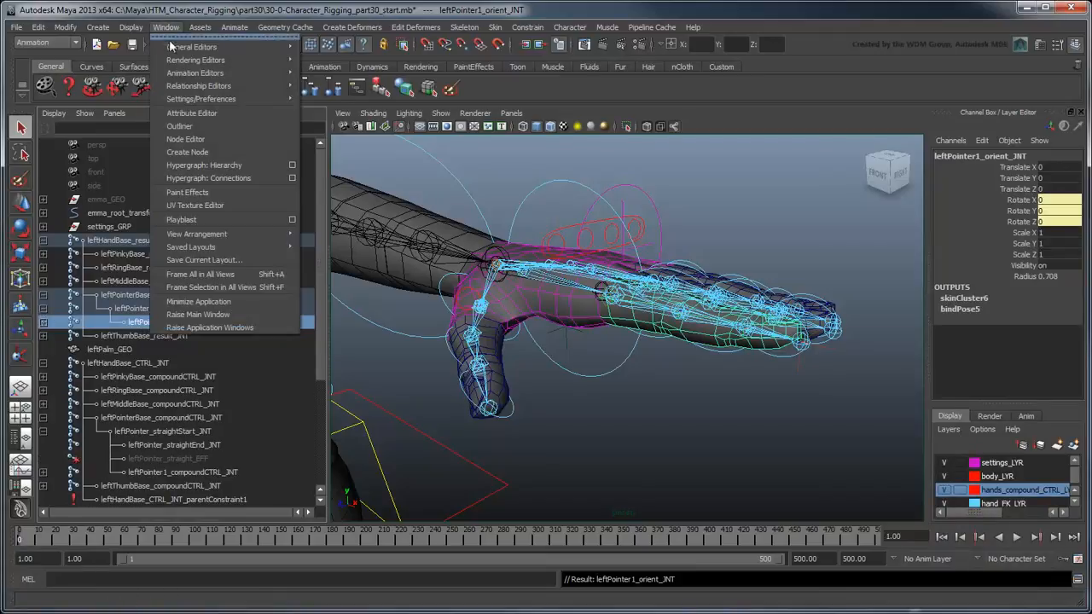
mouse_move(256, 47)
click(344, 80)
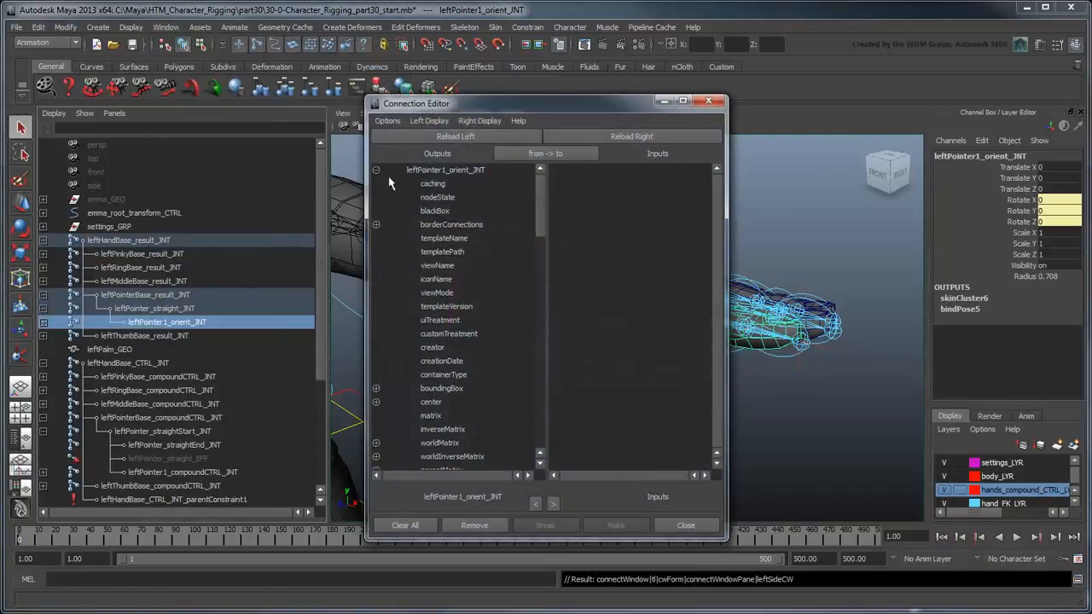
click(194, 433)
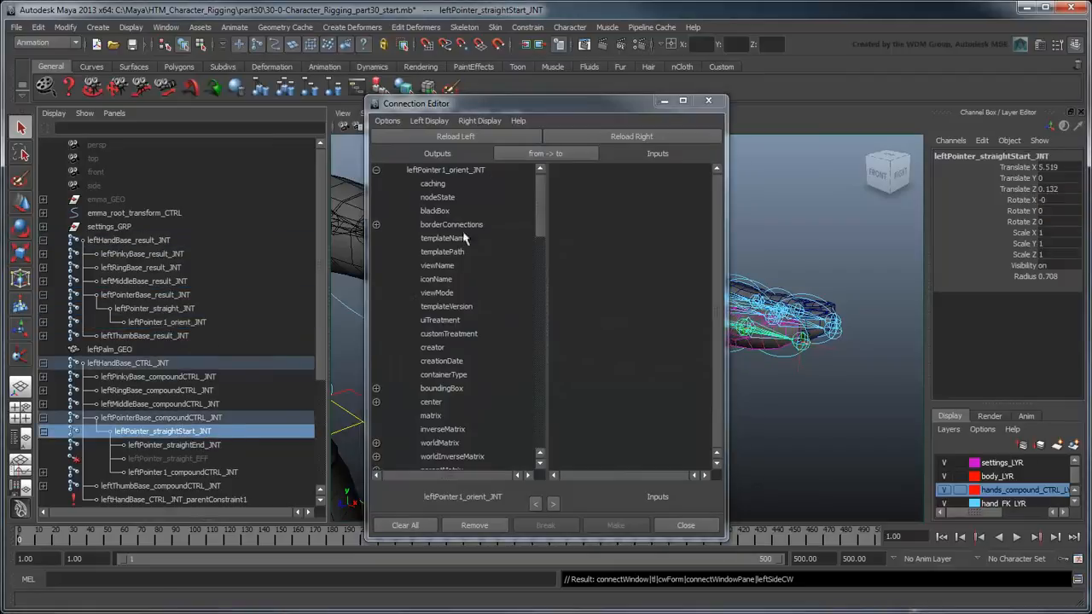
click(483, 140)
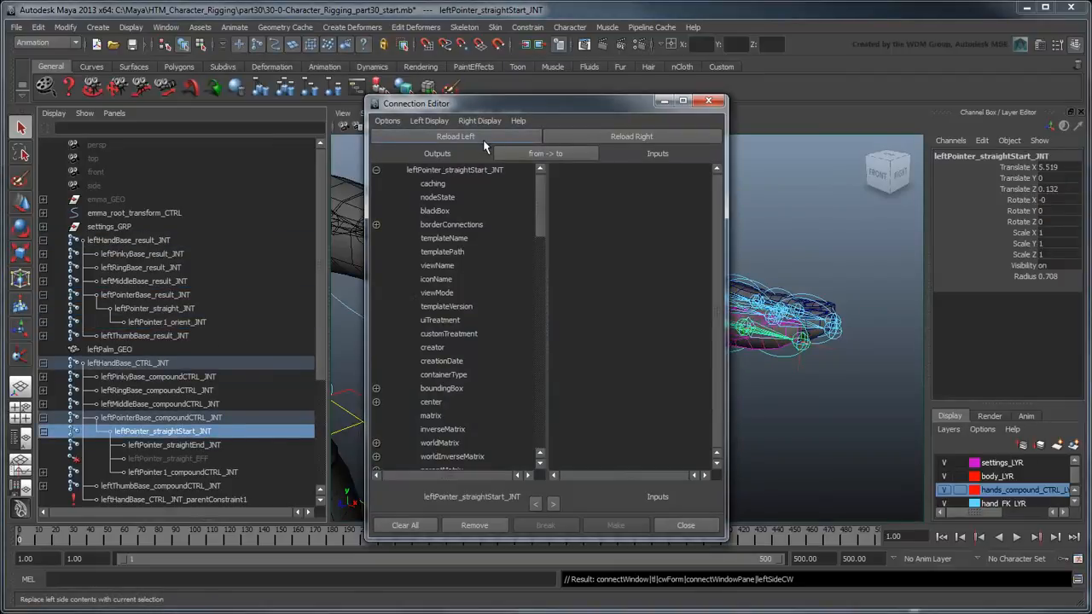
click(192, 310)
click(631, 136)
Connect the rotate attribute of leftPointer_straightStart_JNT to the rotate of leftPointer_straight_JNT and close the Connection Editor
scroll(501, 259, down, 8)
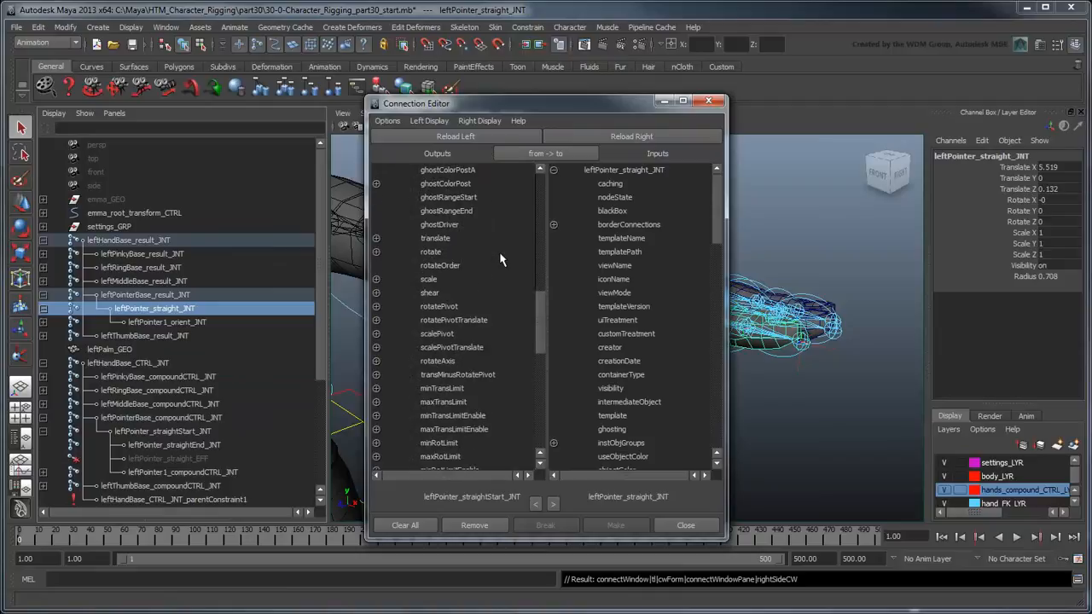
click(500, 254)
scroll(625, 260, down, 8)
click(620, 253)
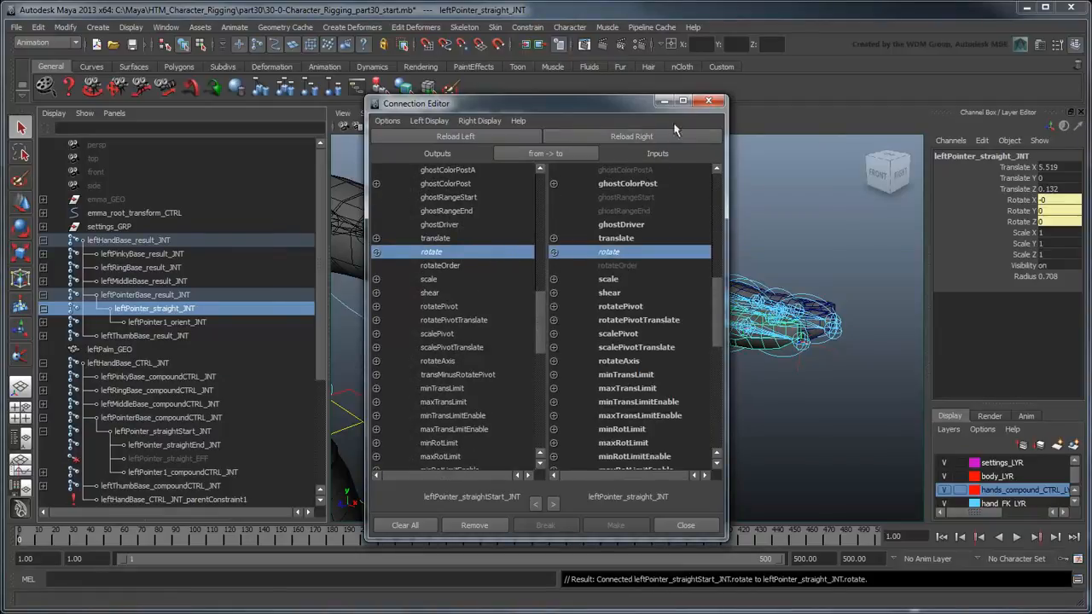
click(705, 103)
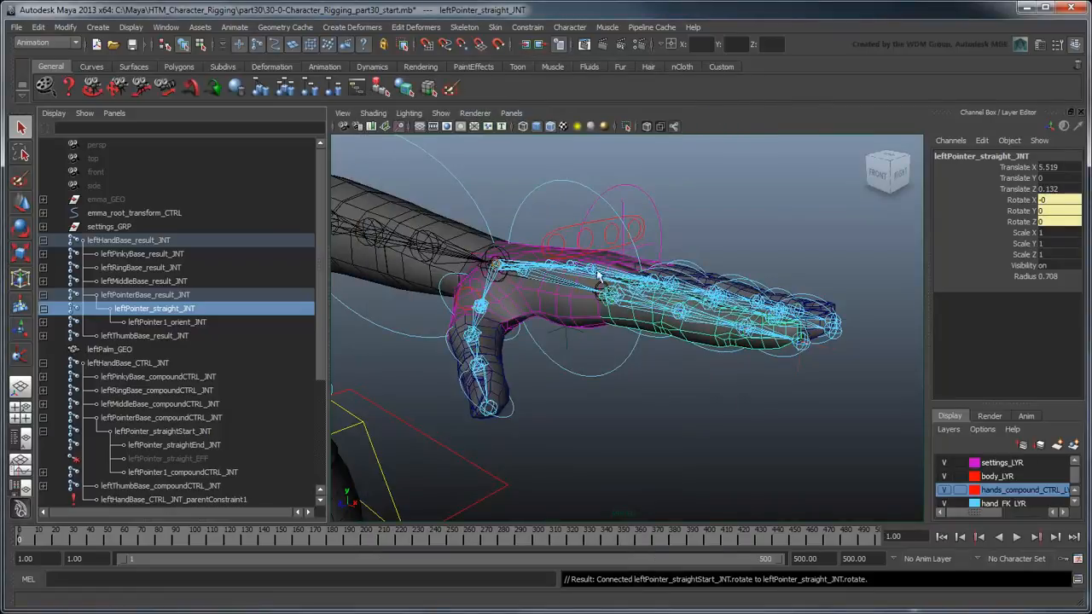
Test the pointer finger's straightness by rotating middlePalm_LOC, and undo the rotation
scroll(74, 314, down, 4)
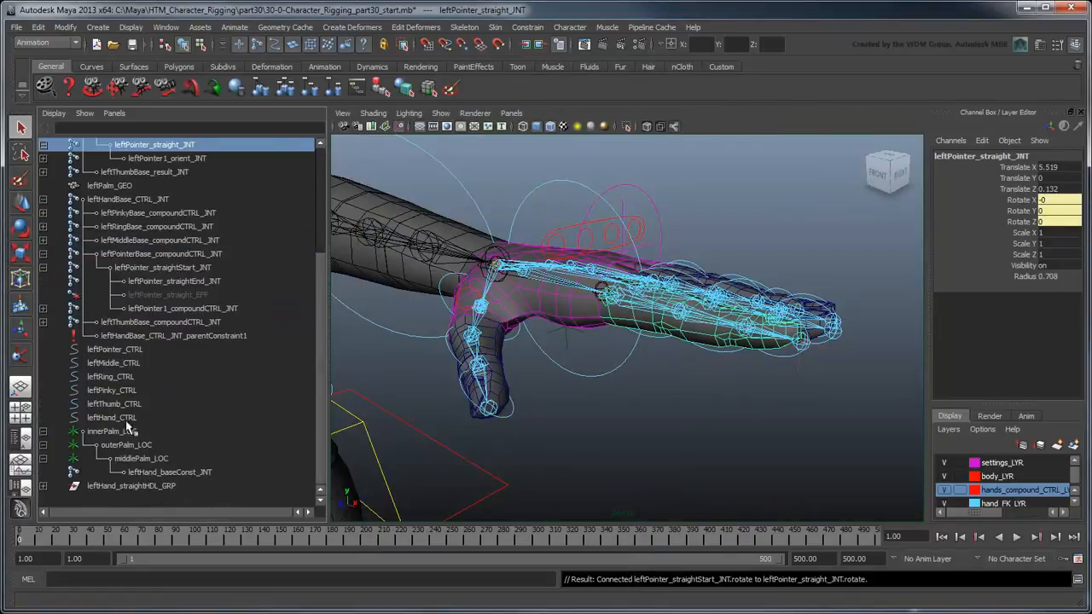
click(141, 458)
key(e)
mouse_move(681, 304)
mouse_down()
mouse_move(698, 349)
mouse_move(691, 314)
mouse_up()
click(847, 266)
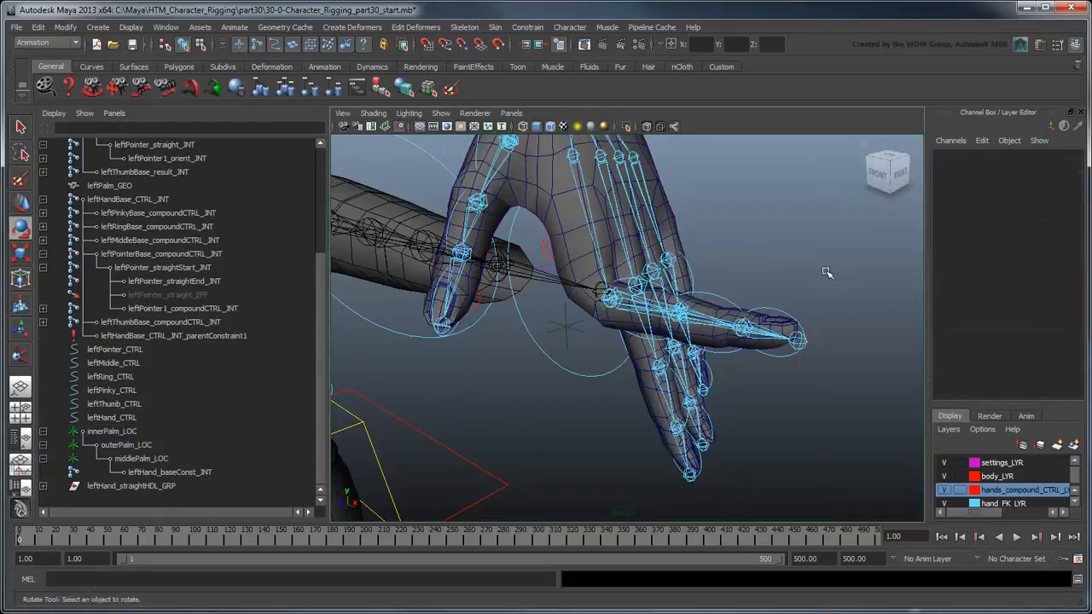
key(ctrl+z)
key(ctrl+z)
key(ctrl+z)
Collapse the pointer hierarchies and duplicate leftMiddle1_compoundCTRL_JNT under leftMiddleBase_compoundCTRL_JNT
click(43, 254)
scroll(44, 281, up, 3)
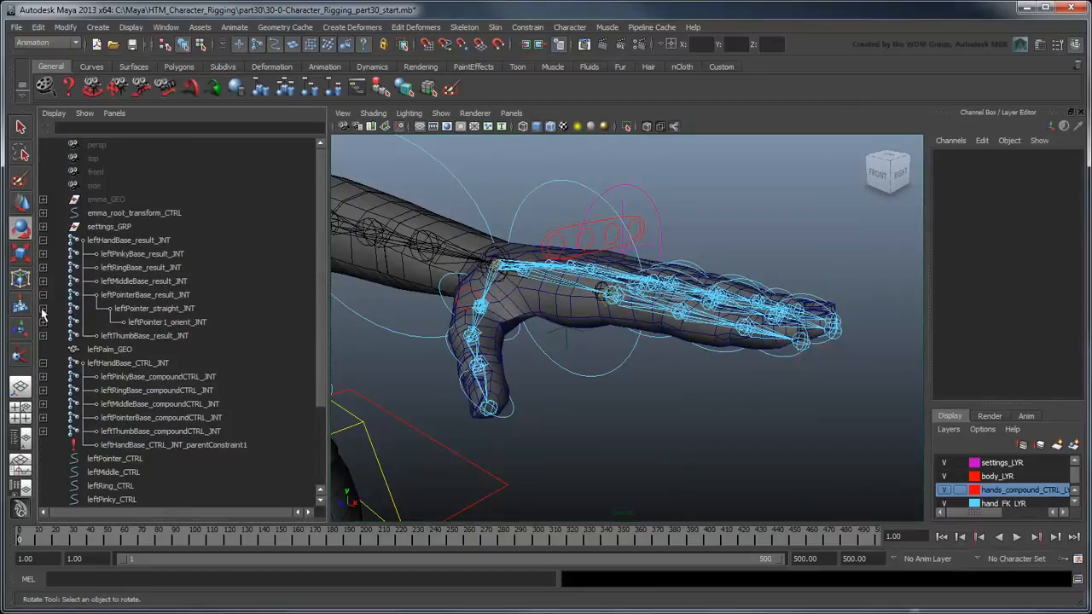
click(44, 295)
click(44, 376)
click(166, 403)
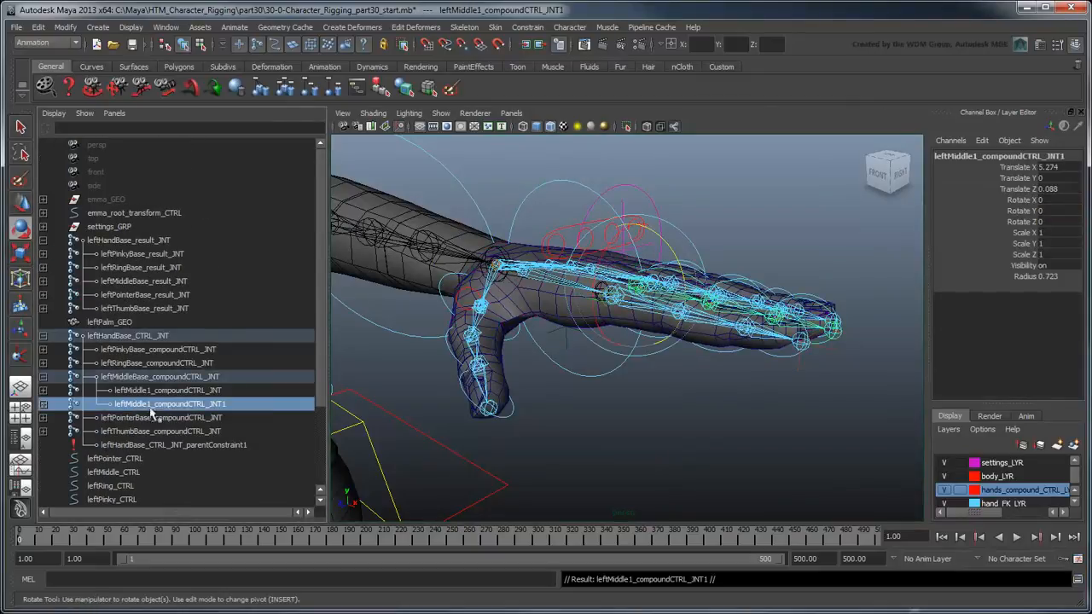
Parent the copy's leftMiddle4_compoundCTRL_JNT directly under leftMiddle1_compoundCTRL_JNT1 and delete the copied leftMiddle1_FK_CTRL branch
click(43, 403)
click(210, 489)
middle_drag(223, 488, 198, 409)
click(170, 418)
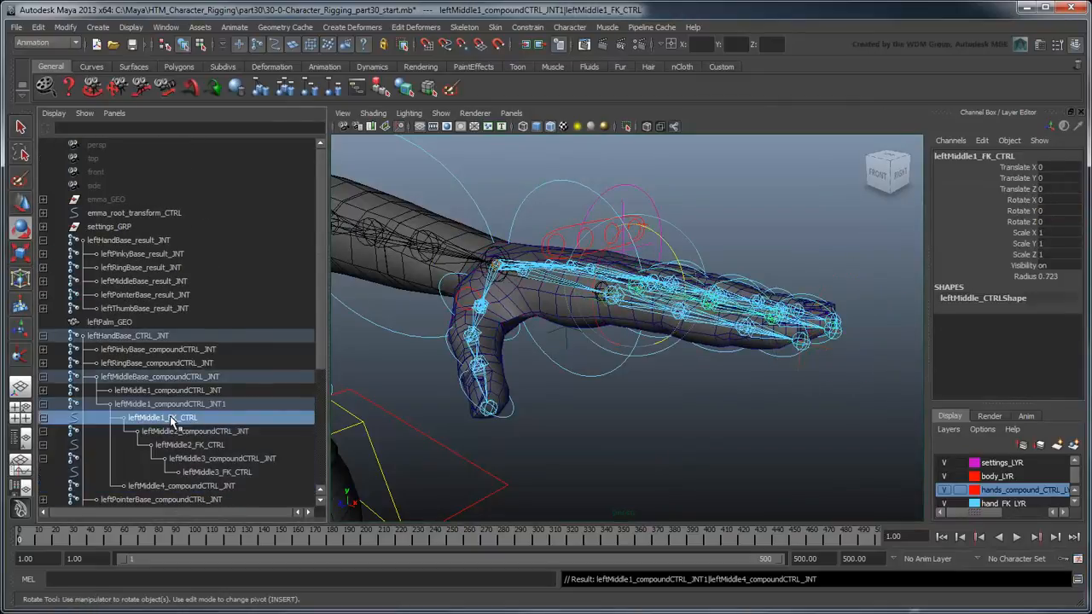
key(Delete)
Rename the copied middle finger joints leftMiddle_straightStart_JNT and leftMiddle_straightEnd_JNT
double_click(223, 405)
text(leftMiddle_straightStart_JNT)
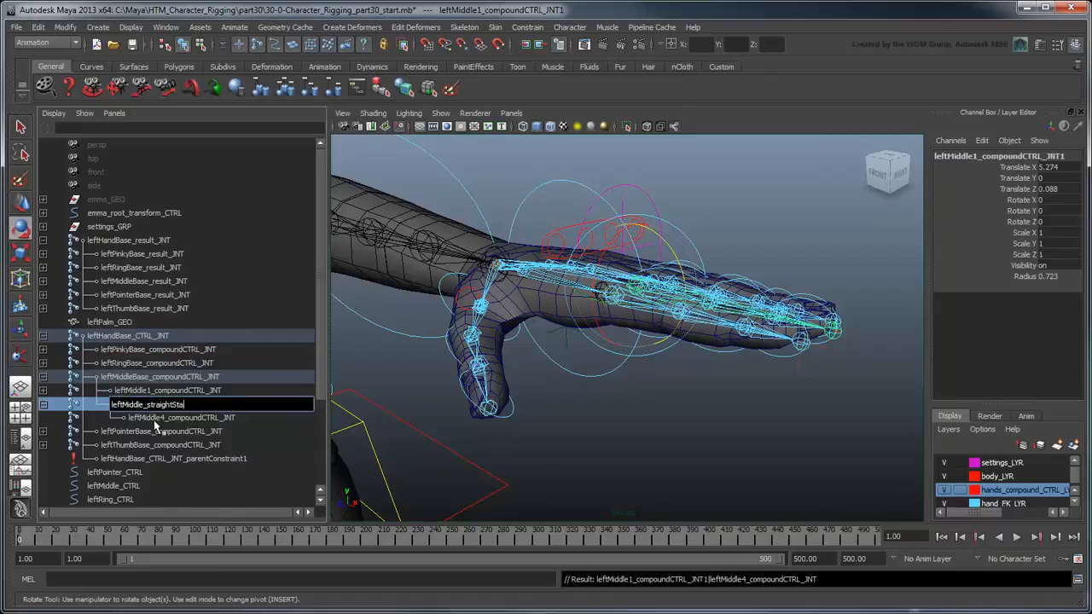
key(Return)
double_click(155, 417)
text(leftMiddle)
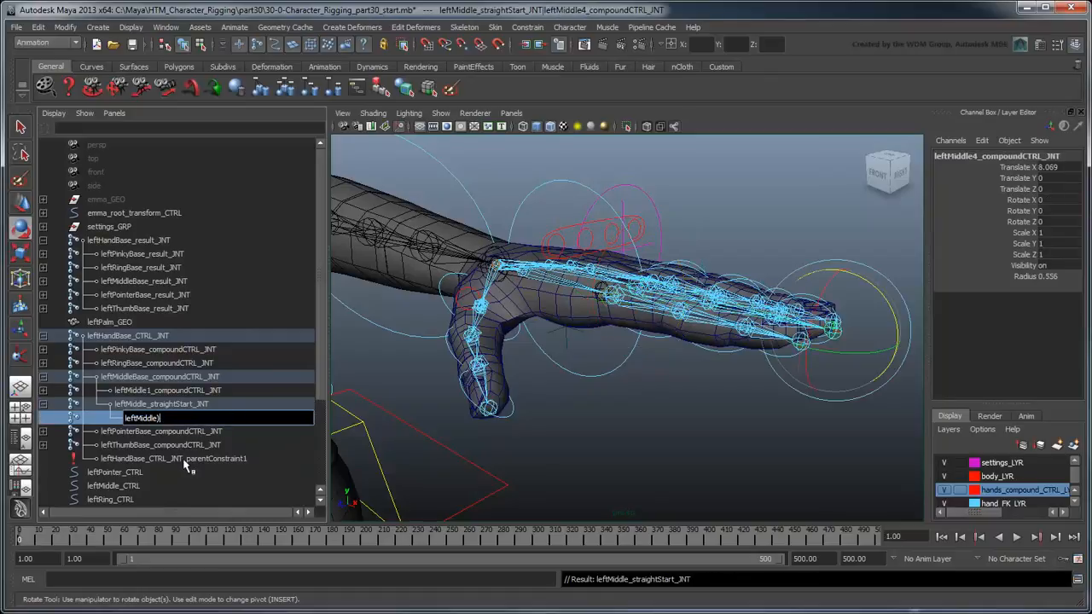
text(_straightEnd_JNT)
key(Return)
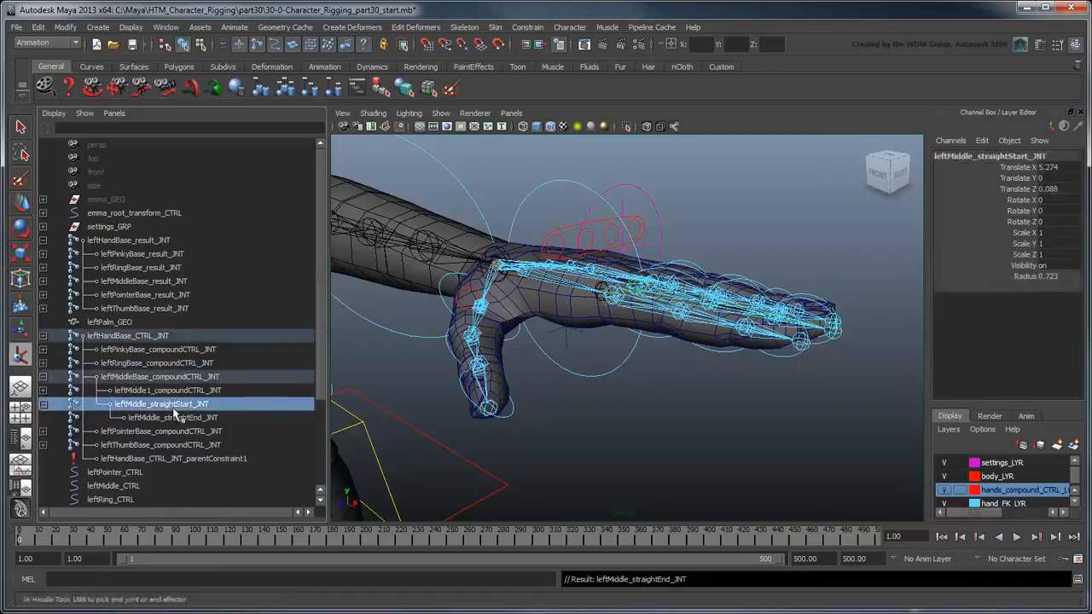
Create an IK handle from leftMiddle_straightStart_JNT to leftMiddle_straightEnd_JNT, naming the effector leftMiddle_straight_EFF and the handle leftMiddle_straight_HDL
double_click(158, 431)
text(leftMiddle_straight_EFF)
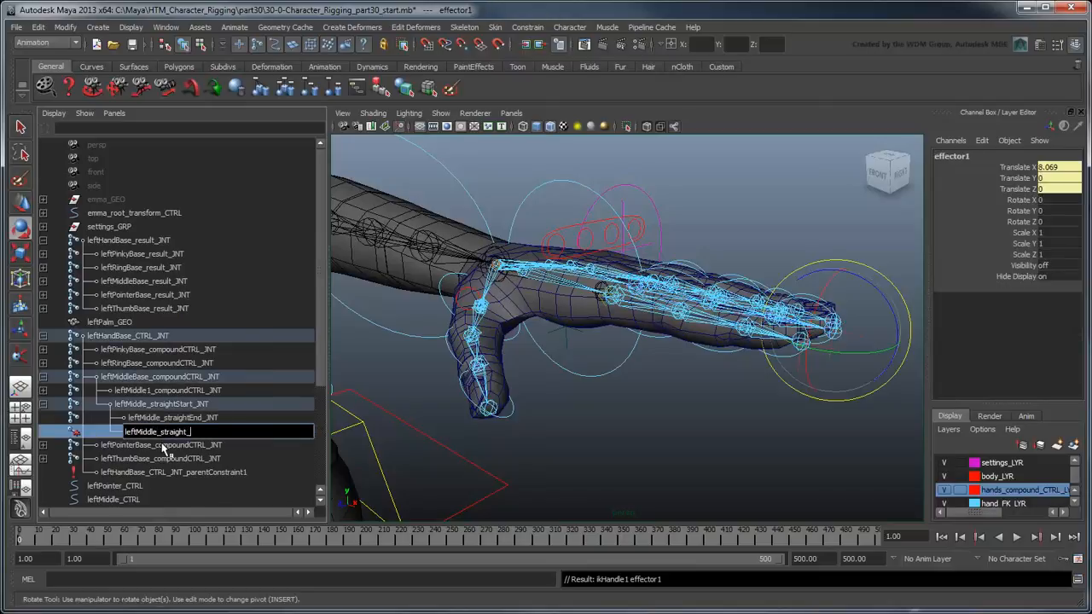
key(Return)
scroll(171, 461, down, 4)
double_click(179, 486)
text(leftMiddle_straight_HDL)
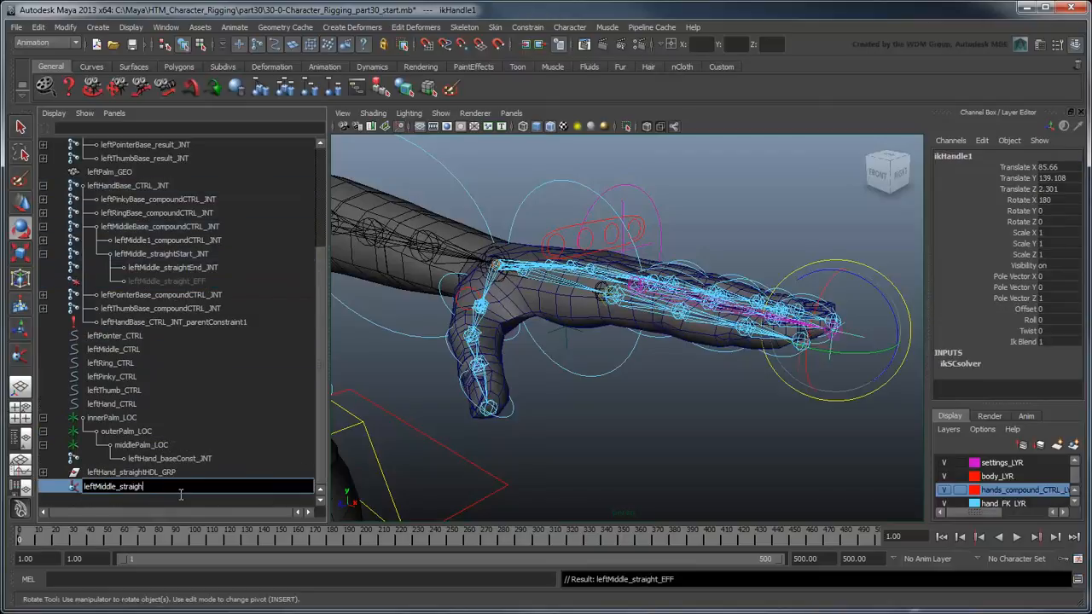
key(Return)
scroll(212, 450, up, 3)
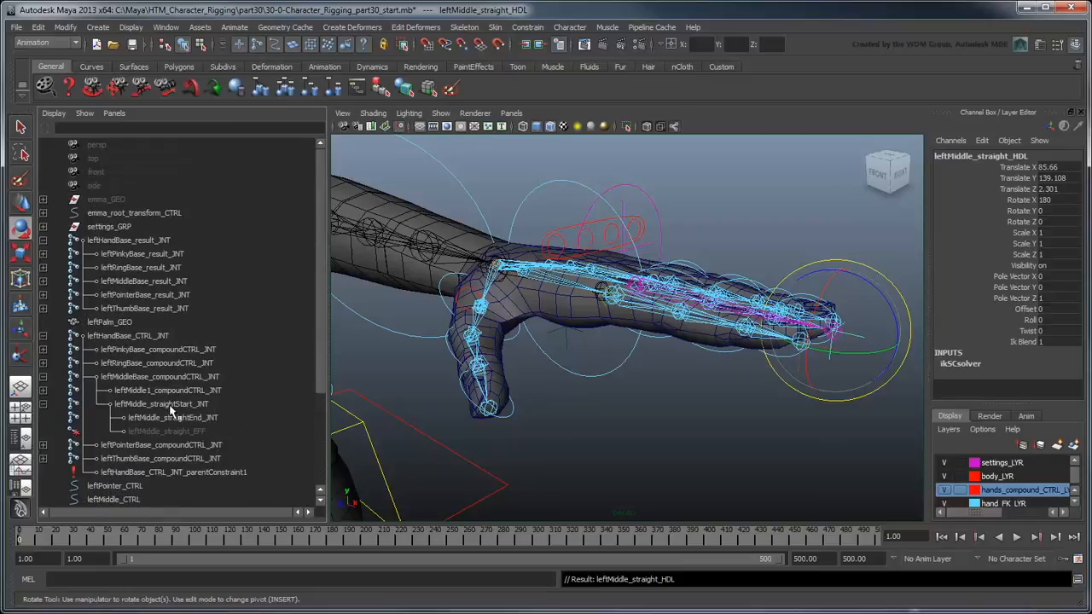
click(175, 404)
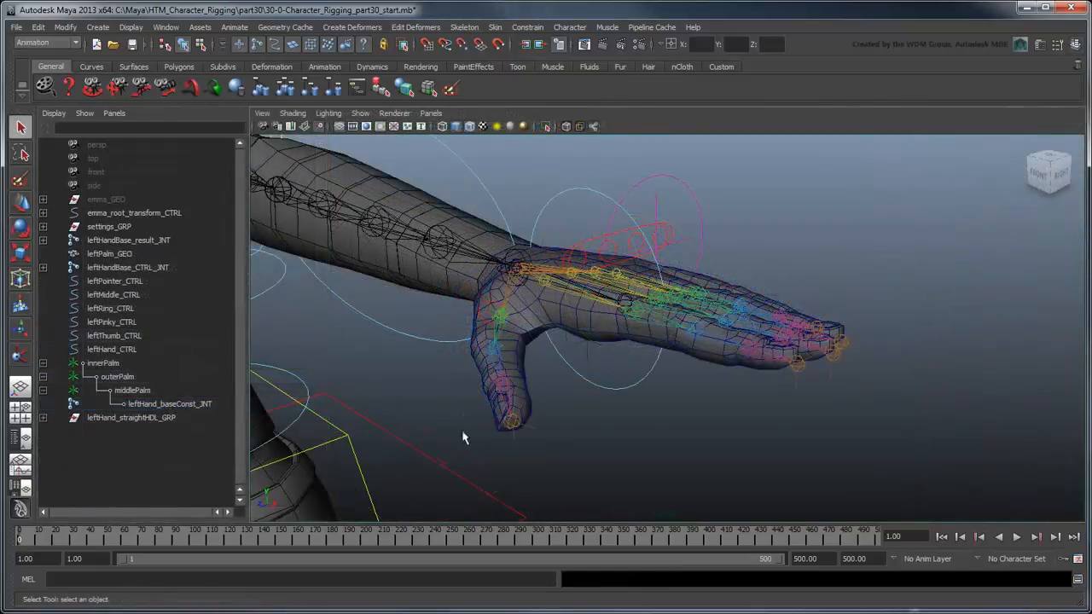
Test the palm pivots by rotating middlePalm, outerPalm and innerPalm in turn, undoing each rotation
click(143, 390)
key(e)
drag(691, 268, 636, 491)
key(ctrl+z)
click(117, 377)
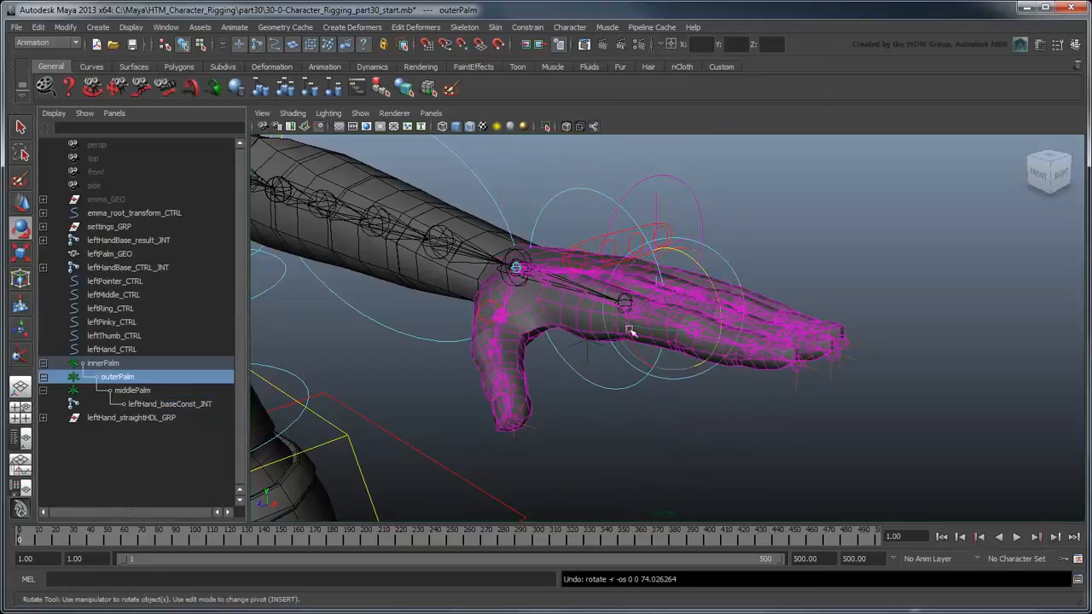
drag(629, 331, 699, 261)
key(ctrl+z)
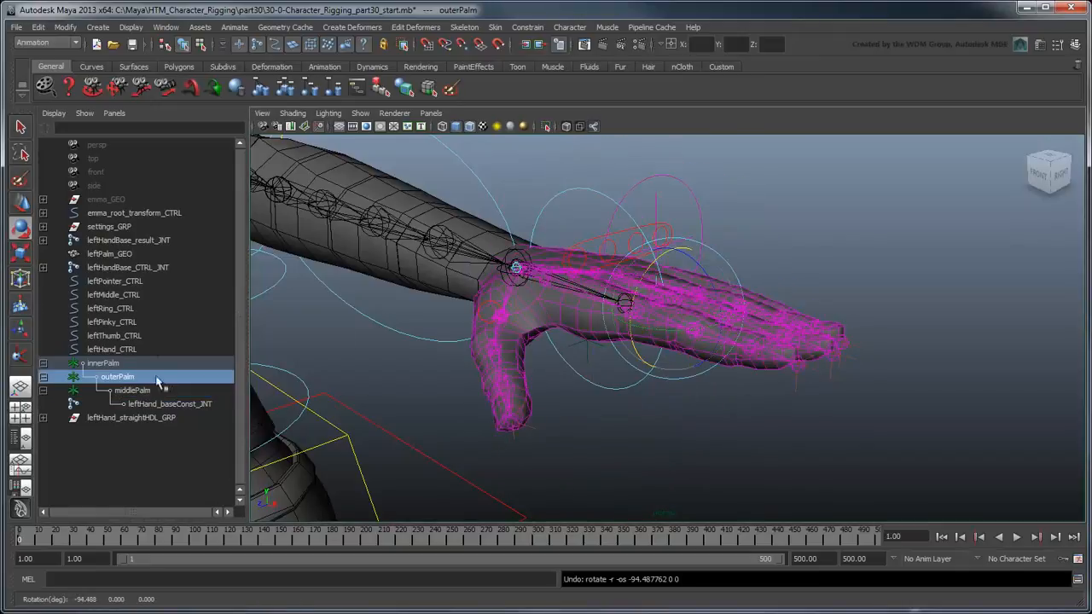
click(103, 363)
drag(597, 290, 750, 463)
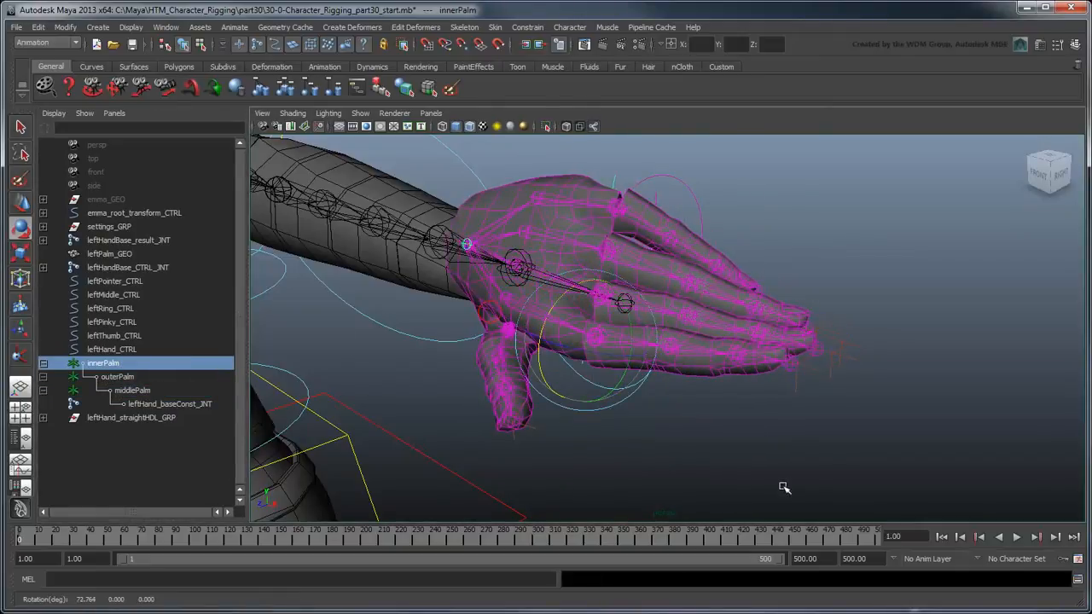
key(ctrl+z)
key(q)
click(757, 464)
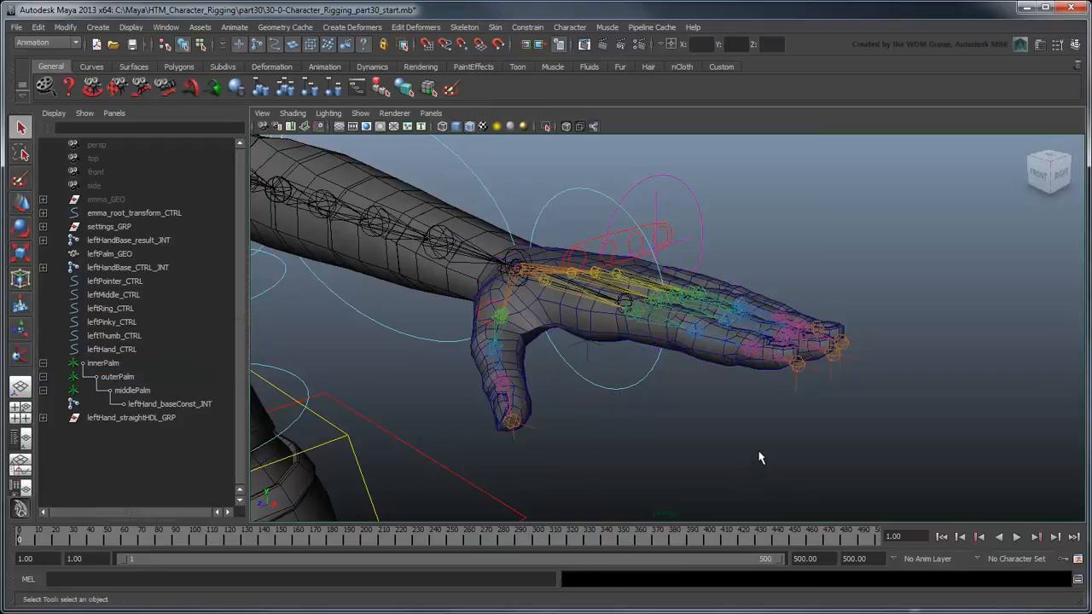
Examine the thumb's straight joint and orbit joint hierarchy under leftThumbBase_compoundCTRL_JNT
click(43, 268)
click(44, 336)
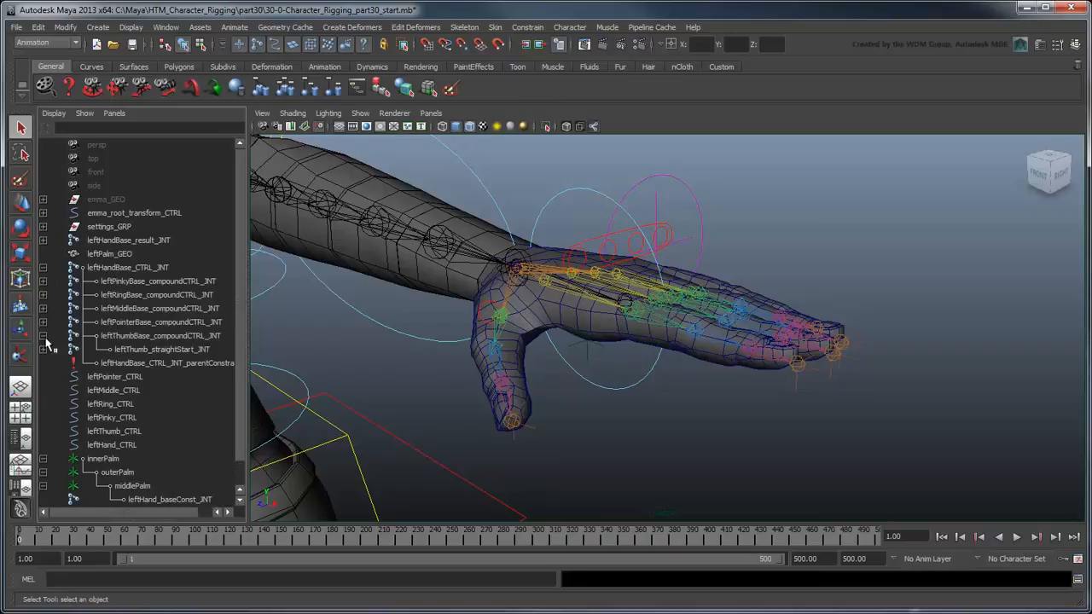
click(44, 350)
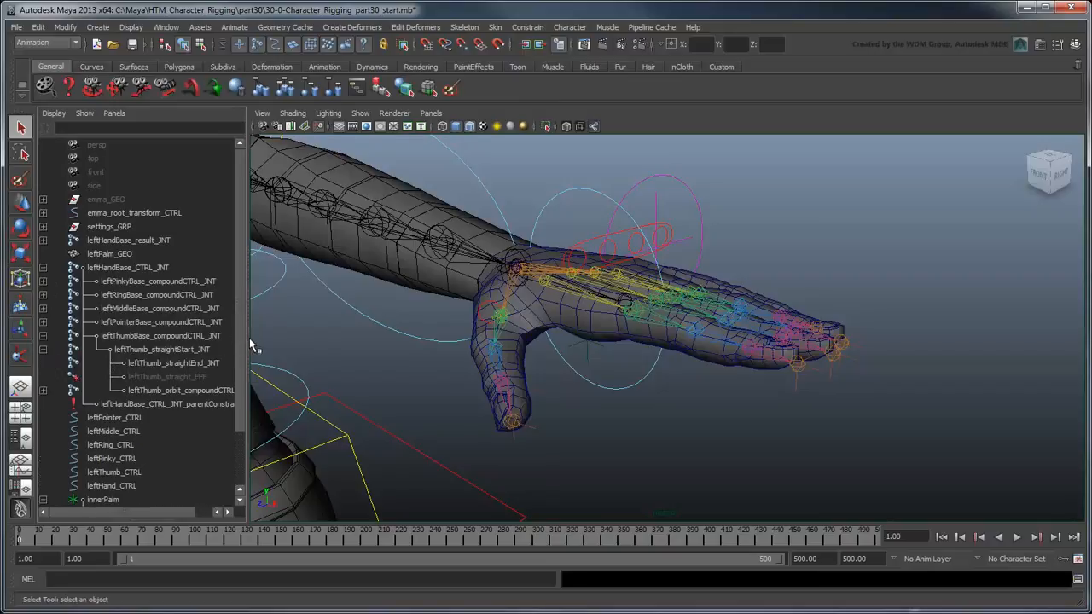
drag(249, 338, 275, 341)
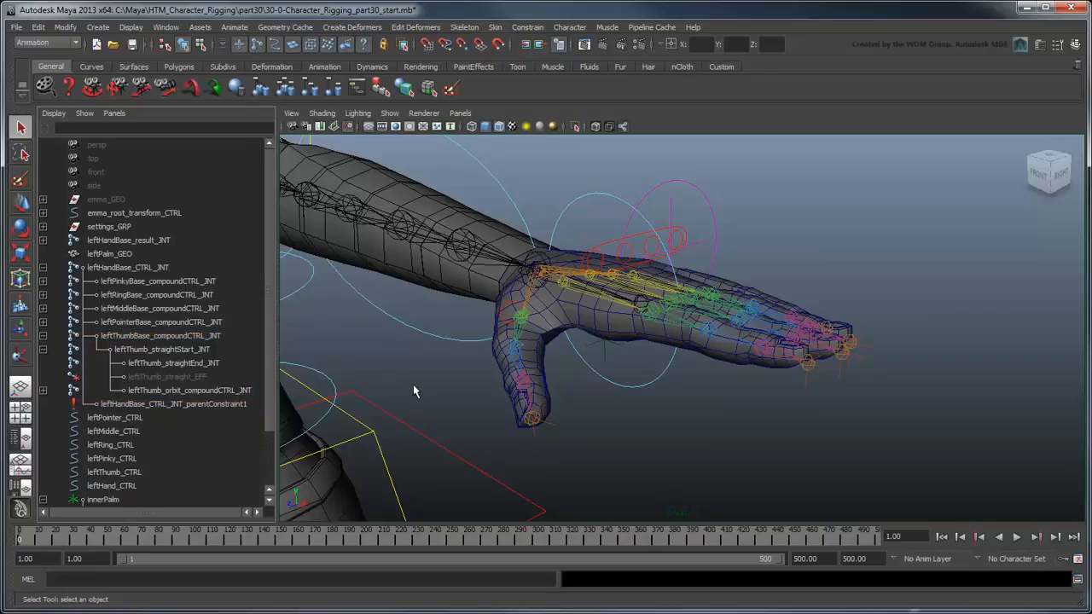
click(43, 336)
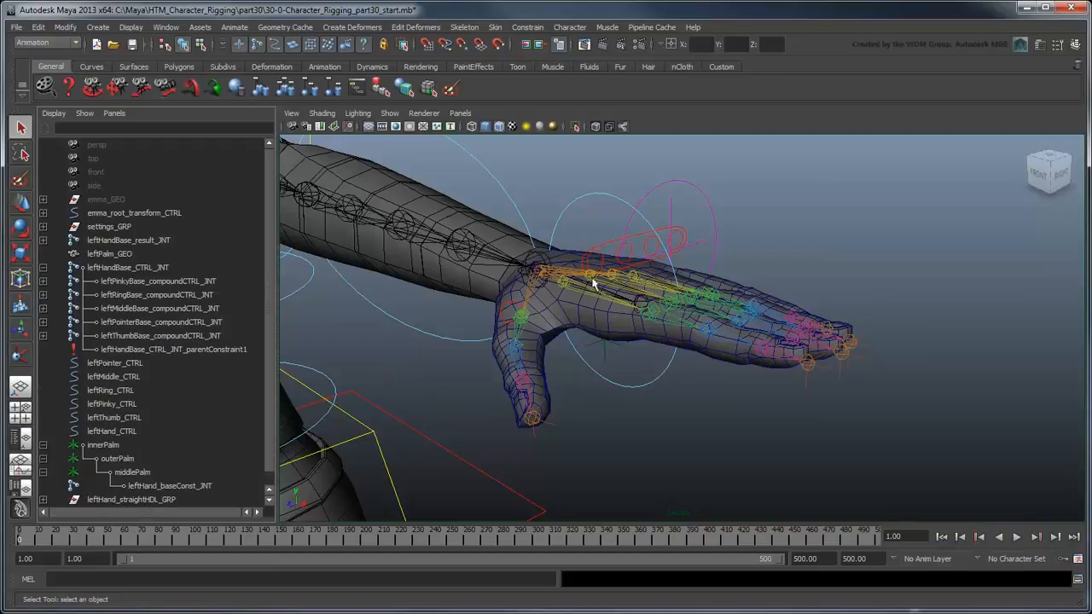
Add a keyable float attribute named palmRaise to leftHand_CTRL, with a minimum of -90 and a maximum limit
click(624, 250)
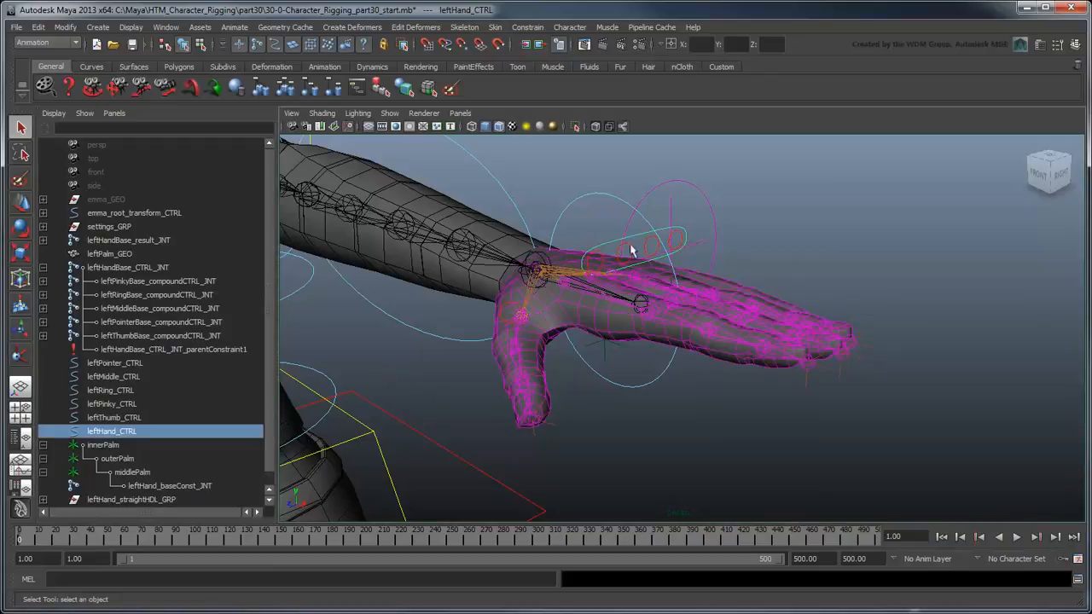
click(1074, 44)
click(982, 140)
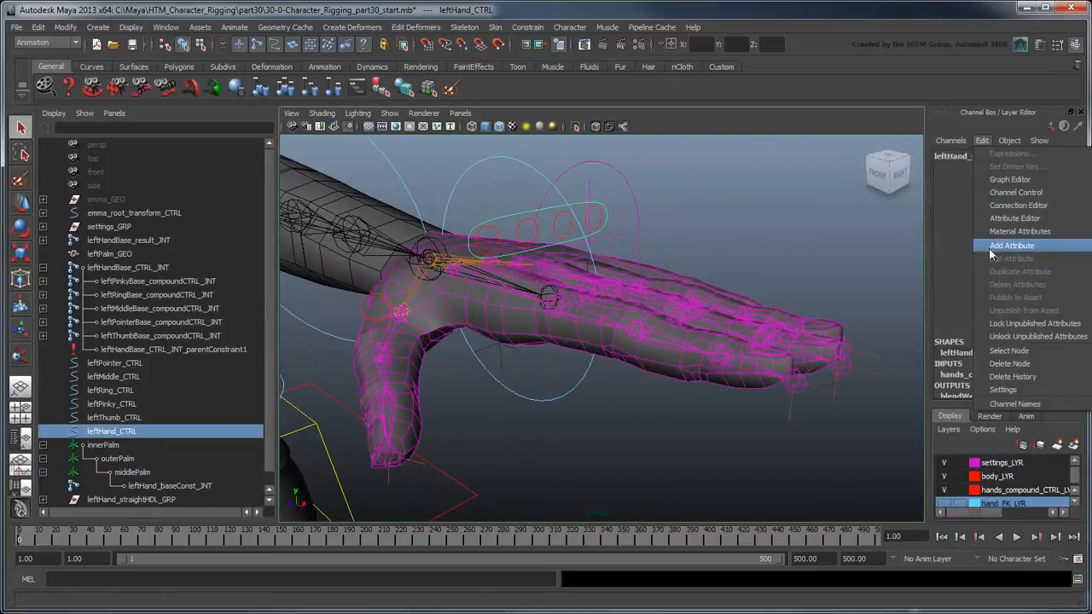
click(990, 246)
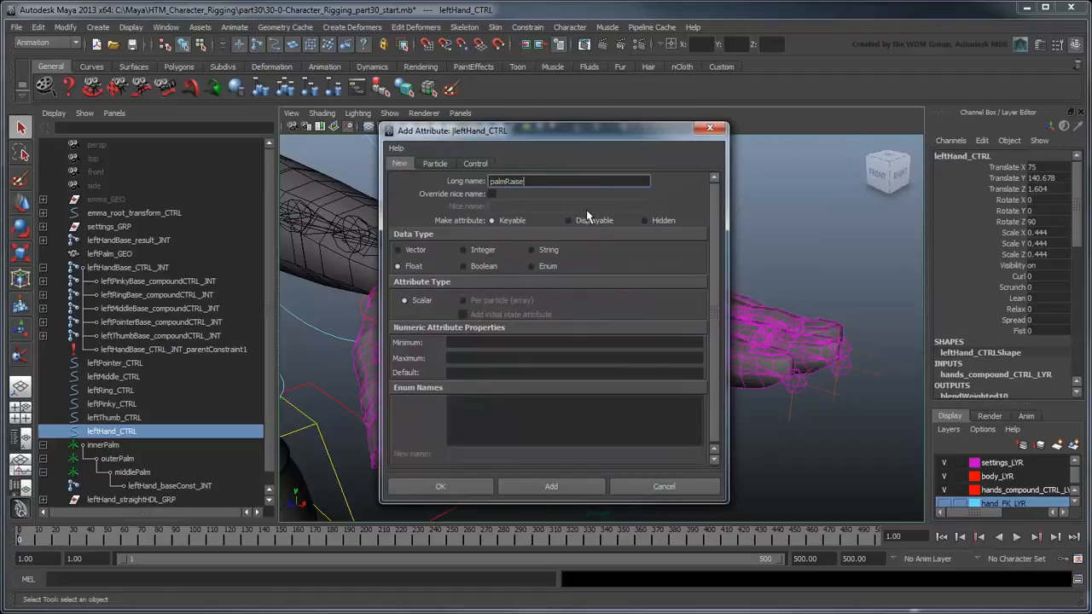
click(547, 343)
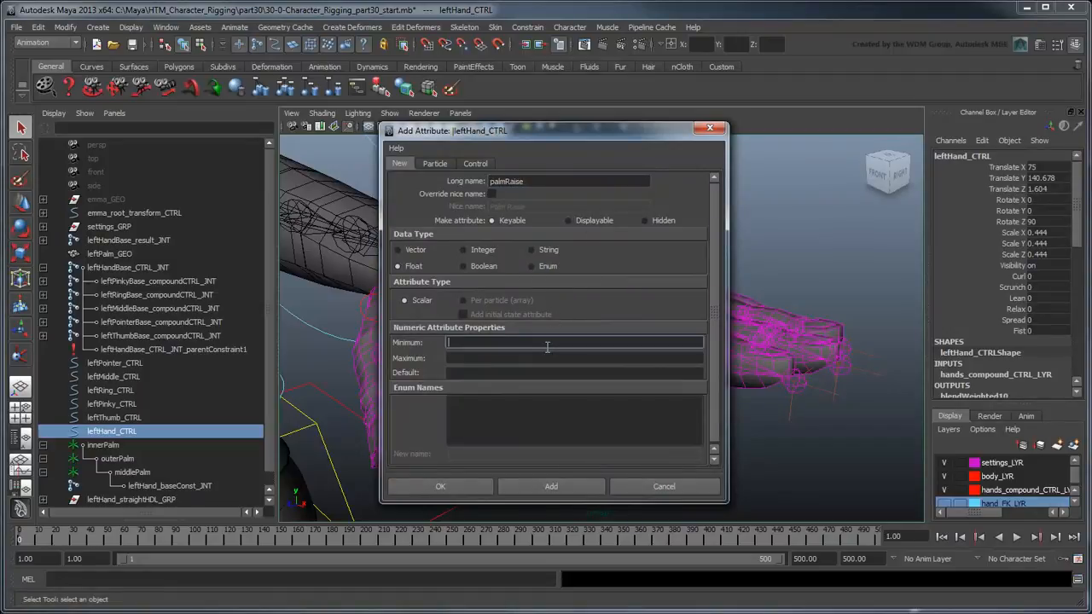
text(-90)
key(Tab)
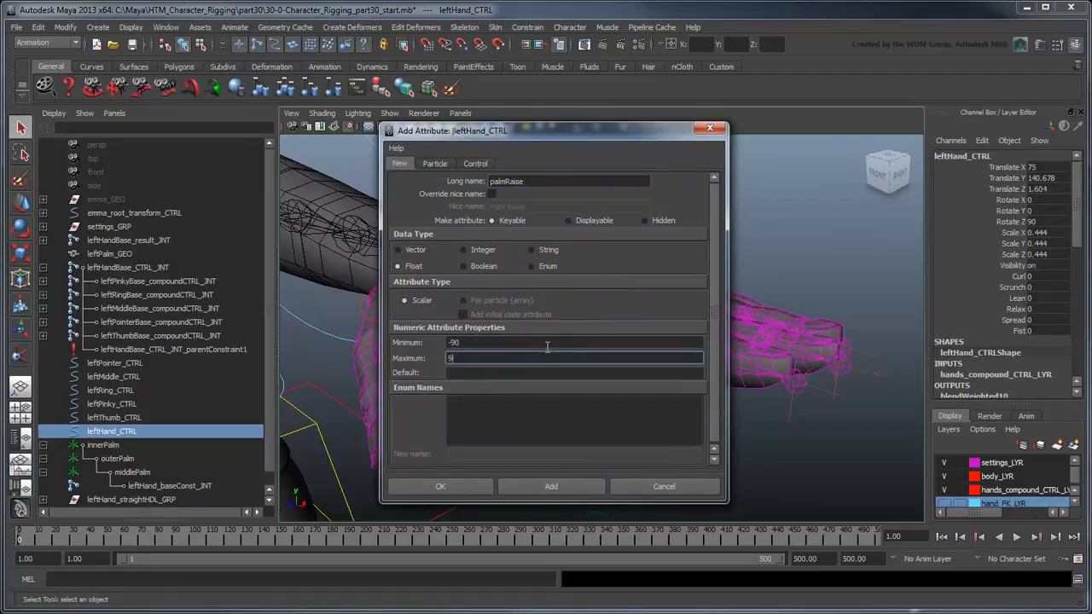
click(476, 491)
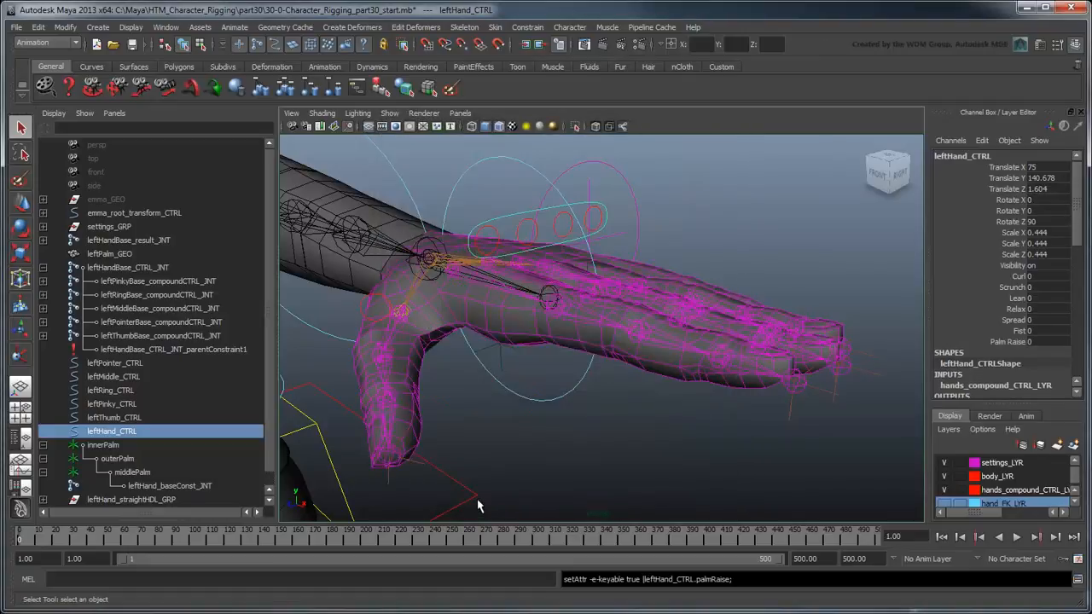
Open Set Driven Key and load leftHand_CTRL as the driver
click(235, 27)
mouse_move(269, 87)
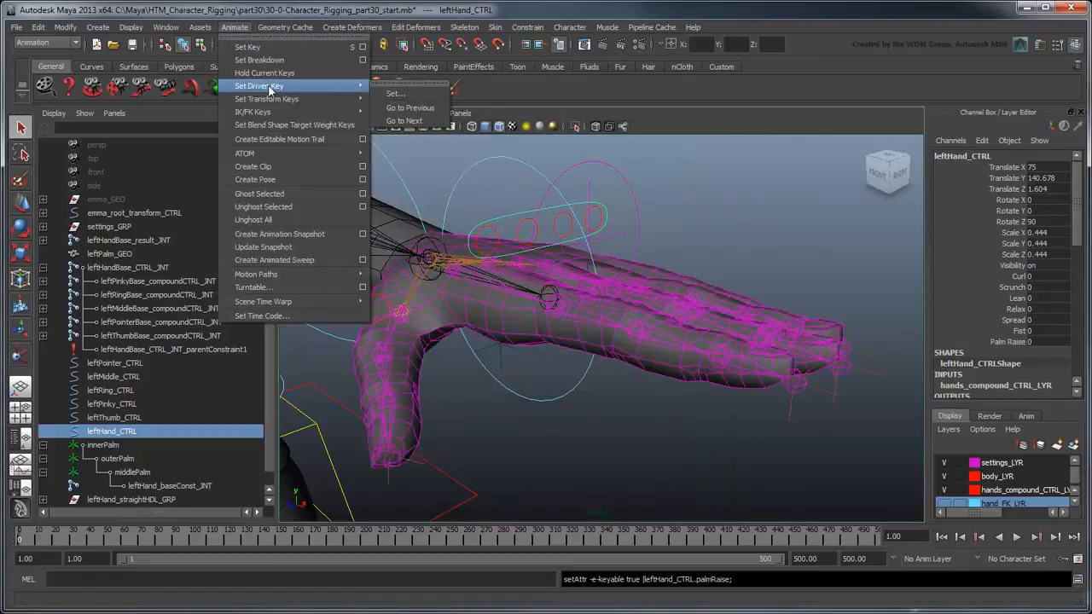
click(393, 94)
click(385, 494)
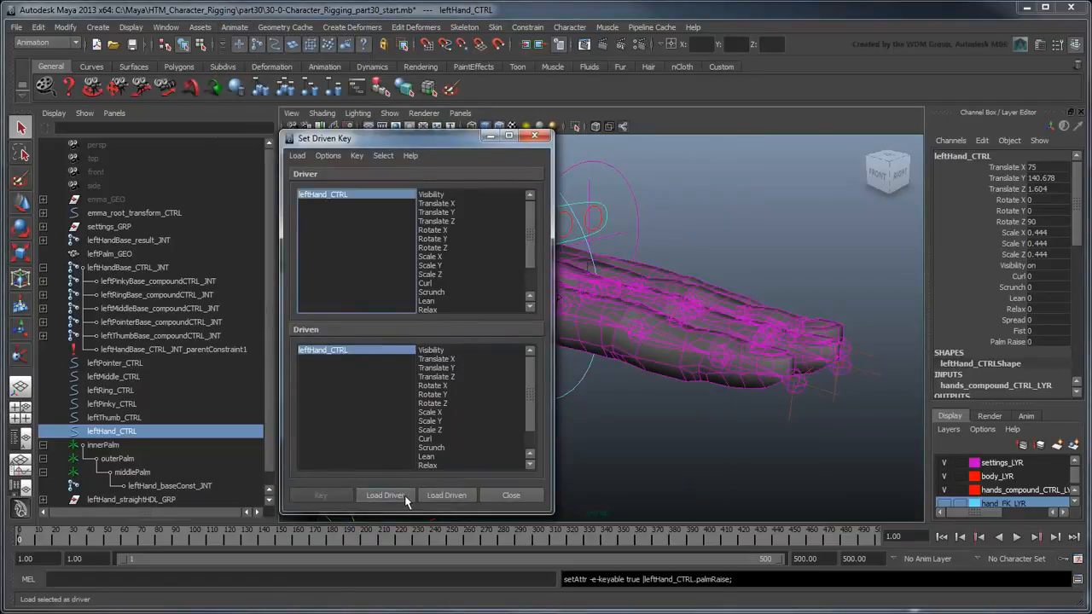
Load middlePalm as the driven object and key its Rotate Z to leftHand_CTRL's Palm Raise, both at 0
click(132, 471)
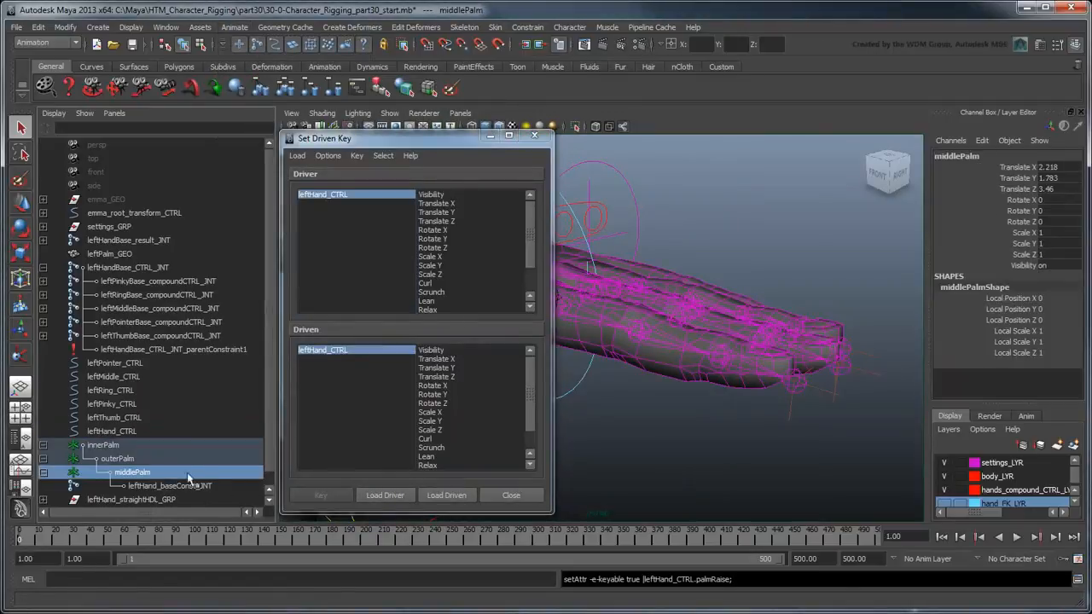
click(446, 495)
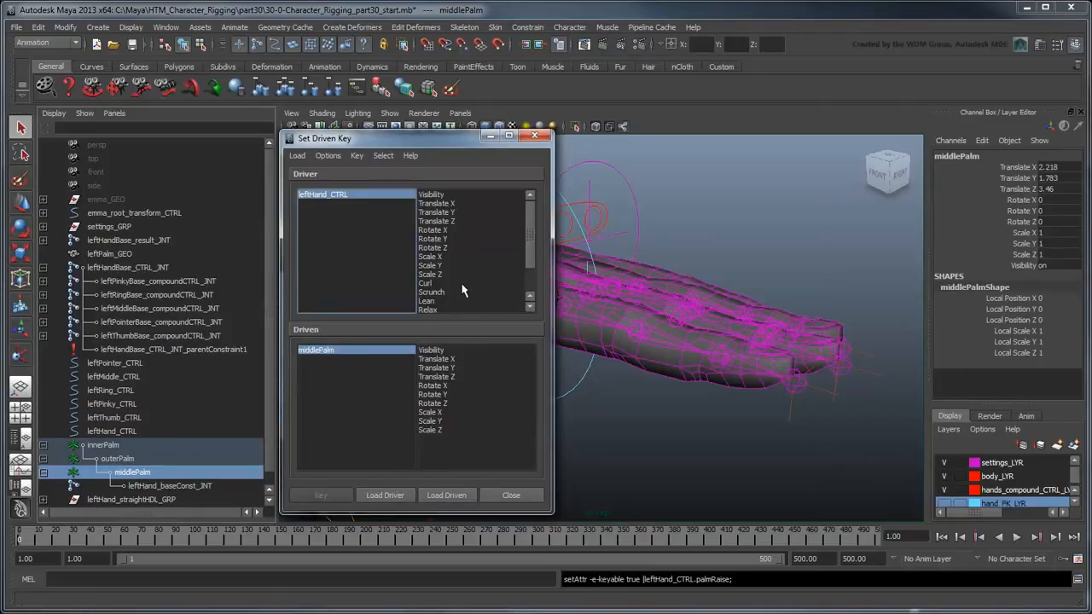
scroll(460, 290, down, 2)
click(443, 302)
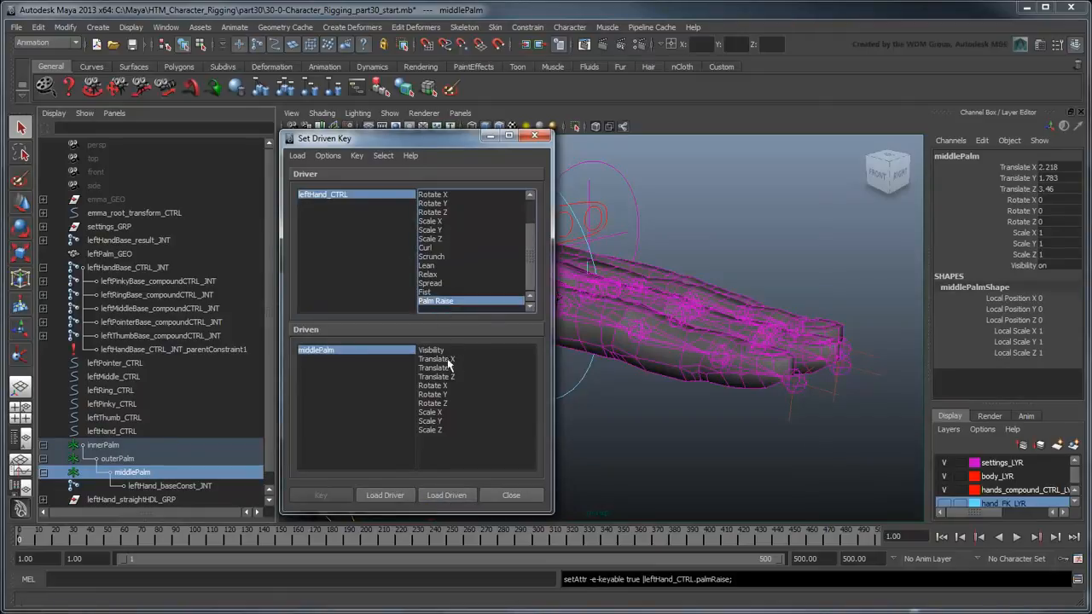
click(451, 403)
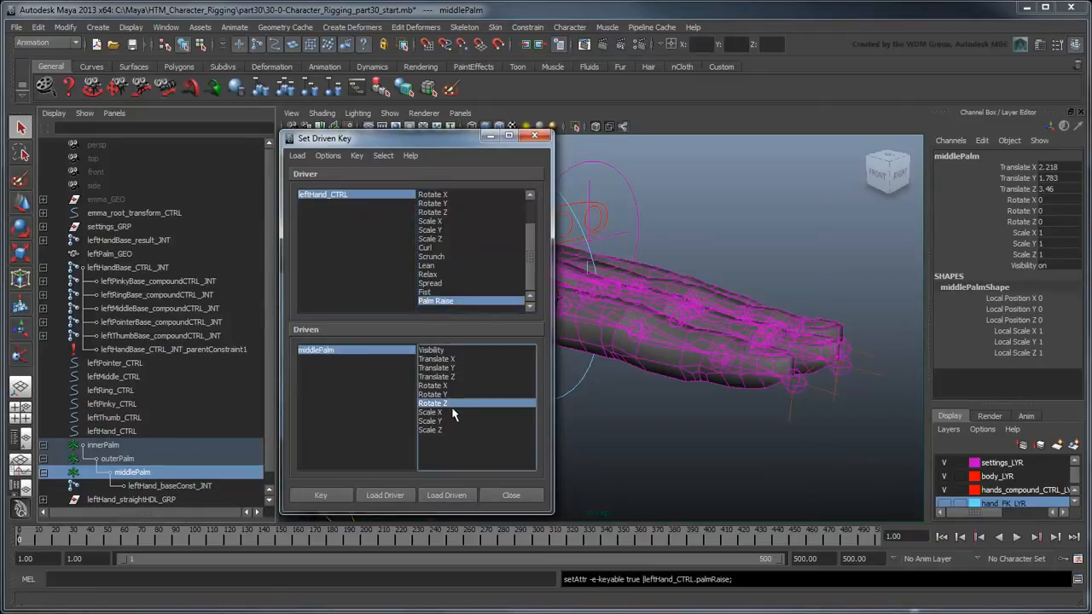
click(345, 497)
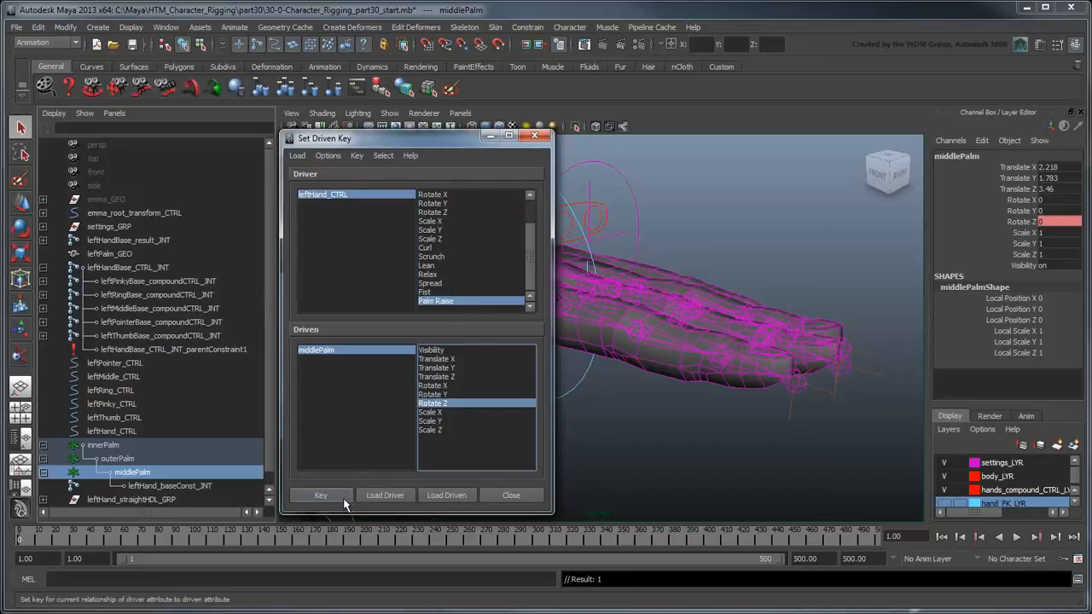
Set Palm Raise to 90 and middlePalm's Rotate Z to -90, and set a driven key for that pose
click(20, 388)
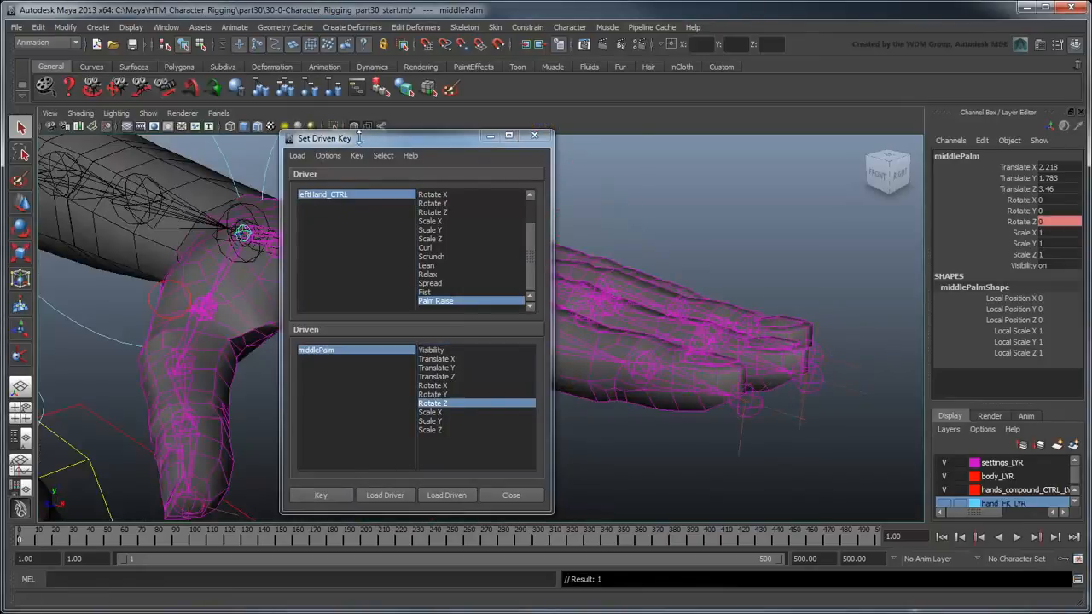
drag(362, 142, 122, 148)
alt+drag(367, 222, 635, 261)
click(127, 199)
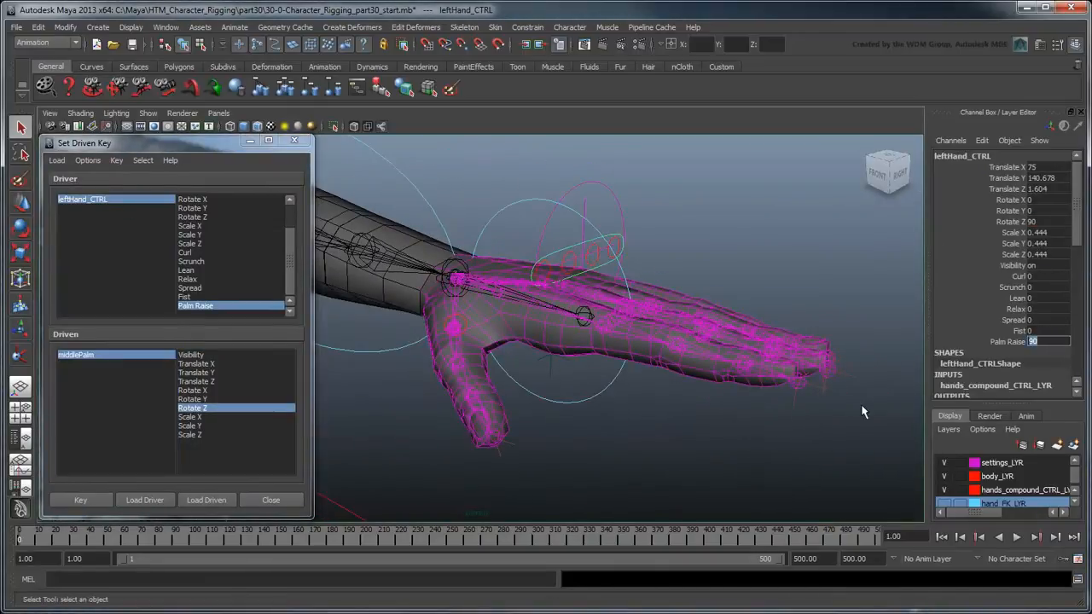
click(128, 354)
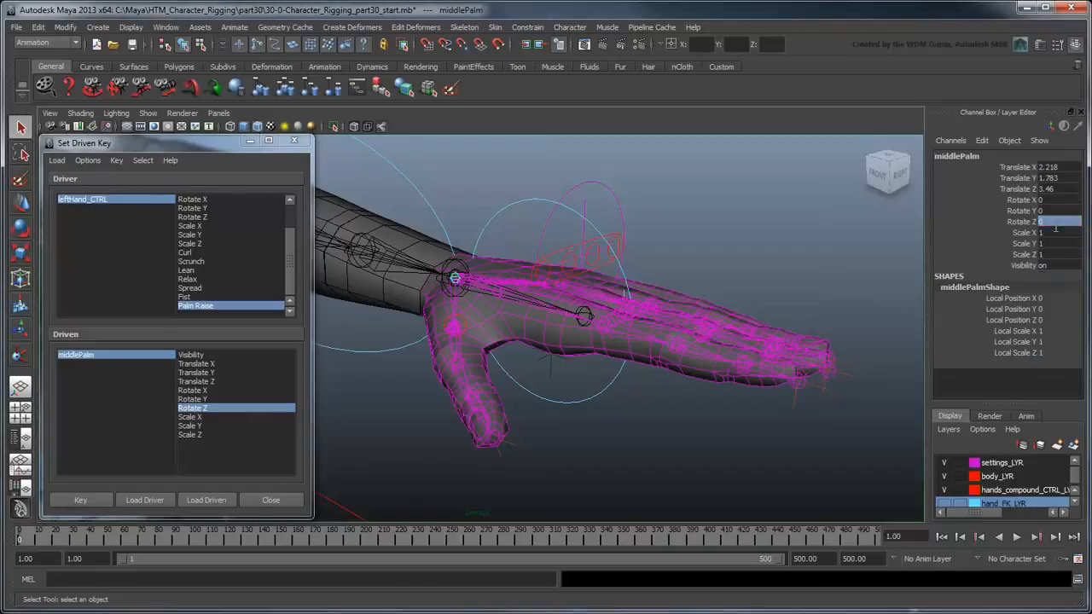
text(90)
key(Return)
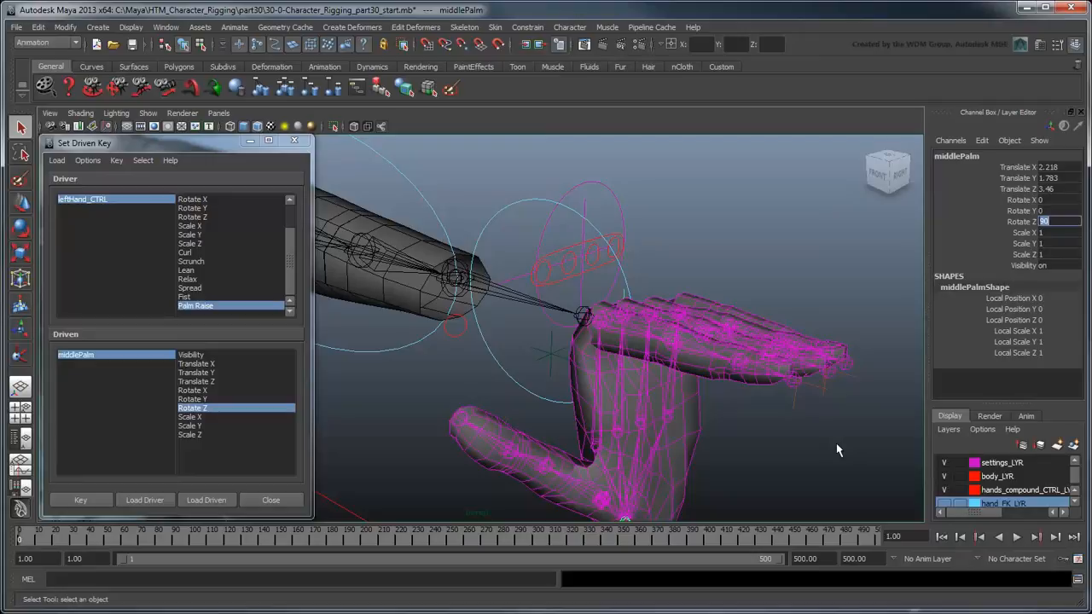
text(-90)
key(Return)
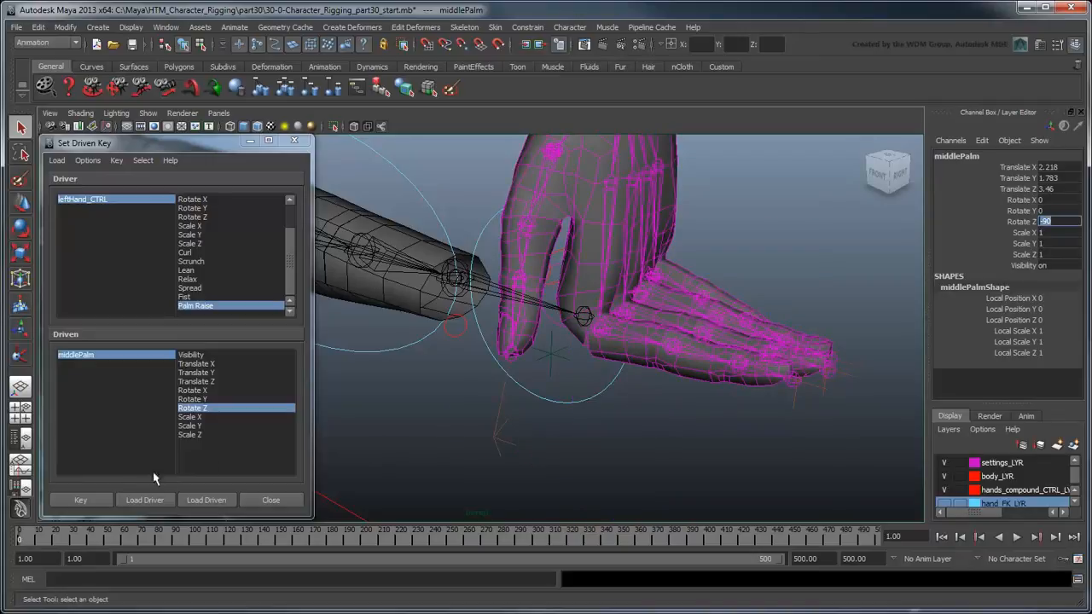
click(100, 505)
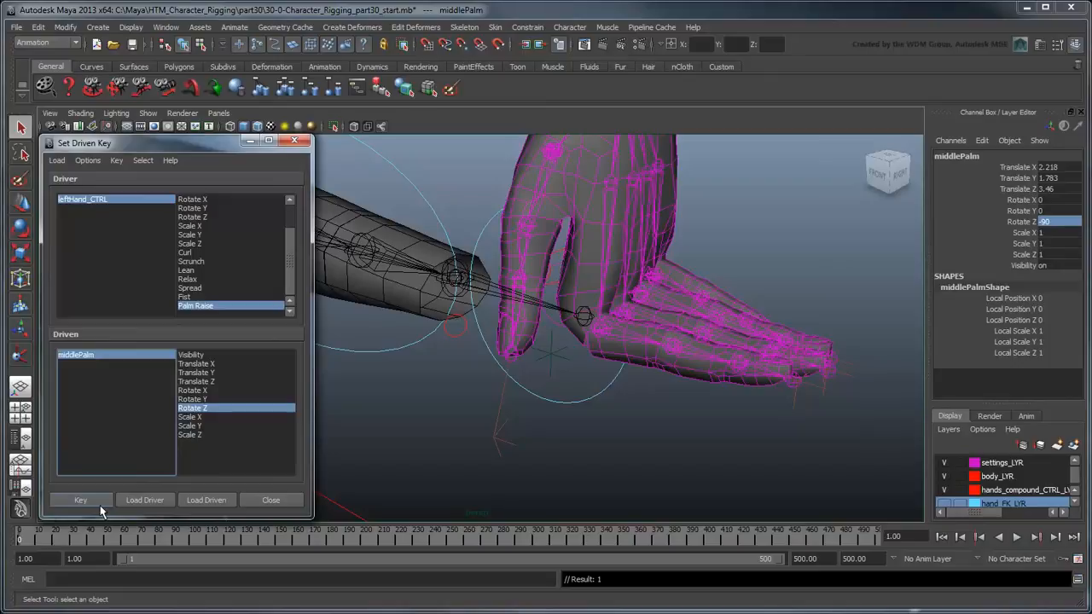
Set Palm Raise to -90 and middlePalm's Rotate Z to 90, and set a driven key for that pose
click(120, 199)
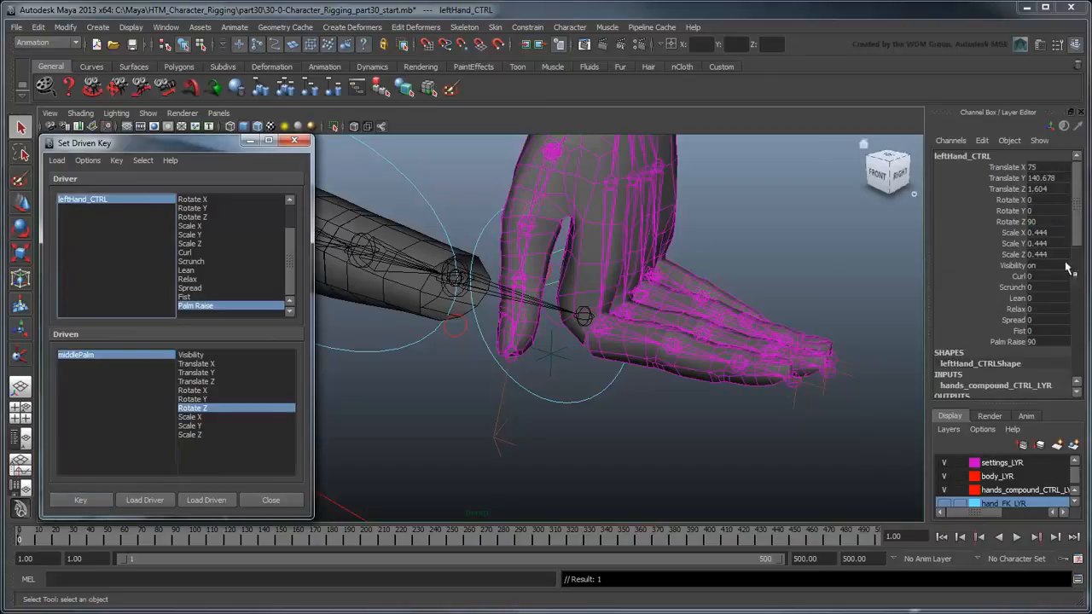
text(-90)
key(Return)
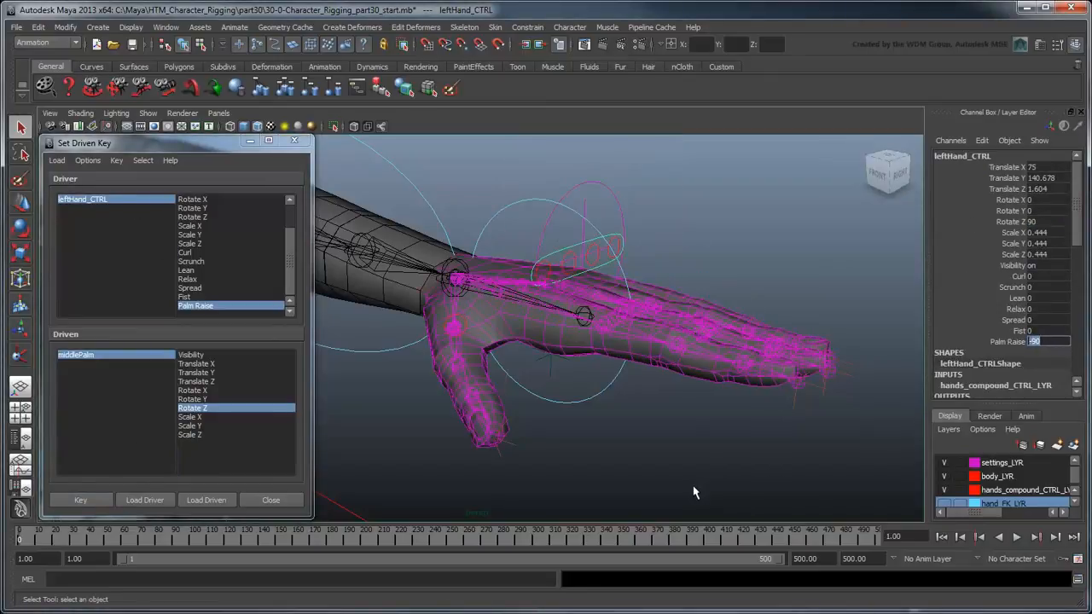
click(133, 363)
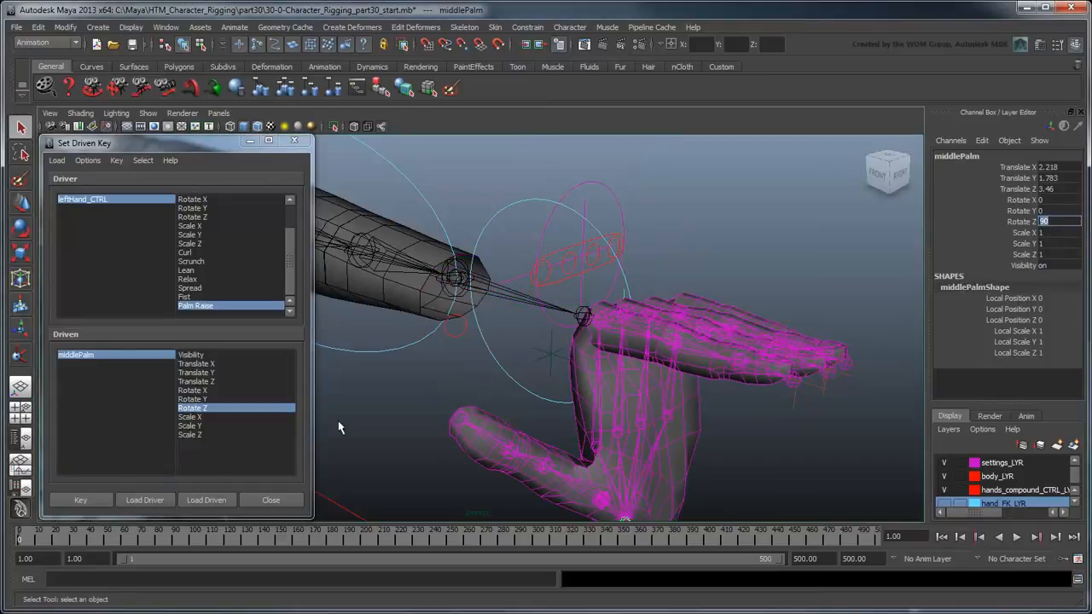
click(80, 499)
Test leftHand_CTRL's Palm Raise by scrubbing its value in the viewport, and reset it to 0
click(121, 200)
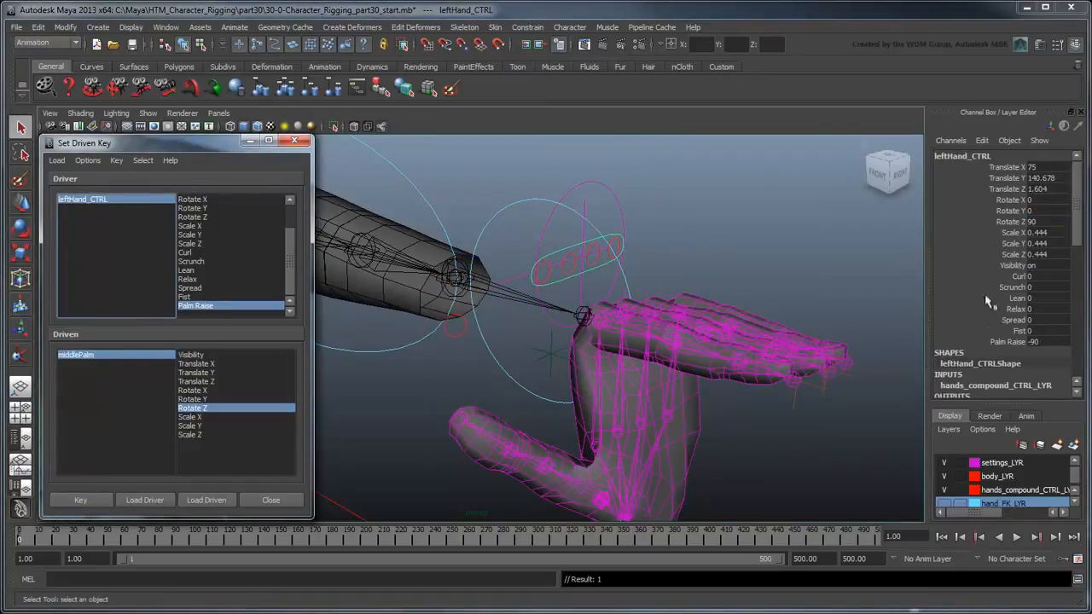
click(1007, 341)
middle_drag(507, 487, 719, 450)
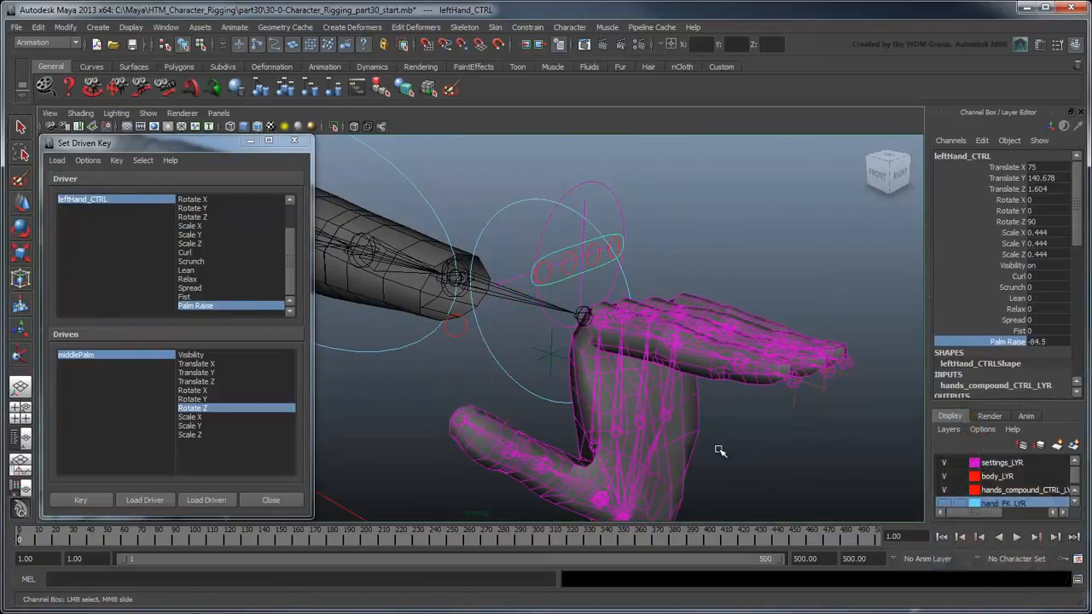
click(1037, 341)
text(0)
key(Return)
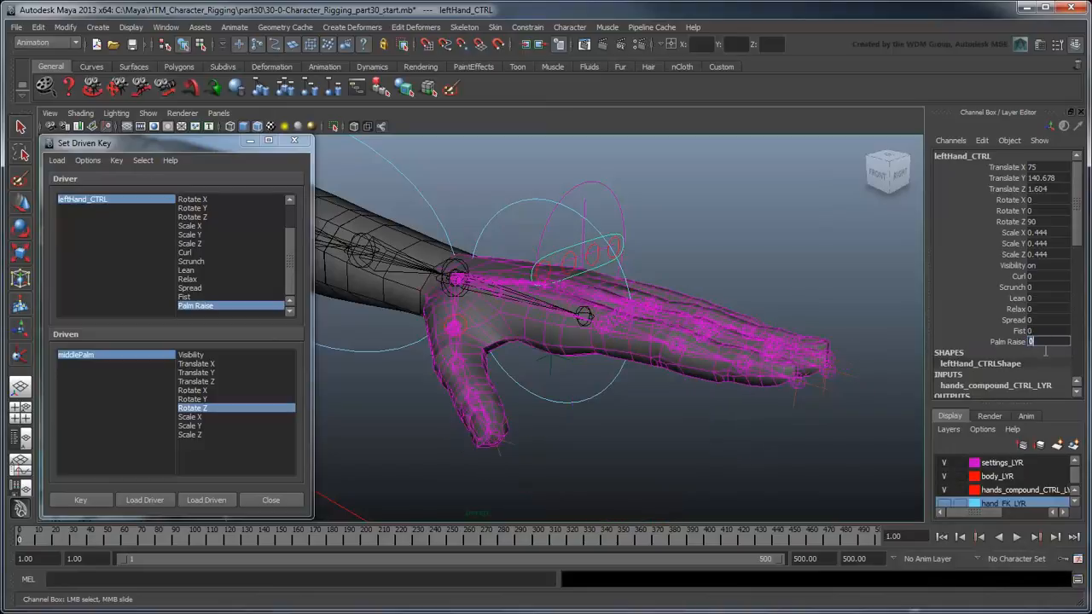
Add a keyable float attribute named sideRoll to leftHand_CTRL, with a minimum of -90 and a maximum of 90
right_click(989, 194)
click(998, 246)
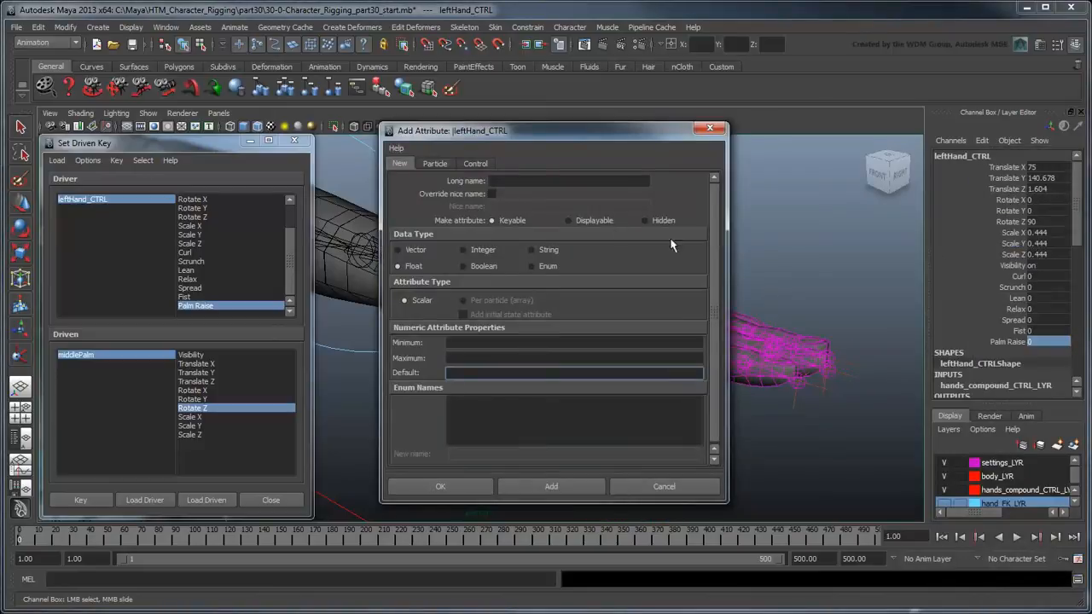
click(573, 181)
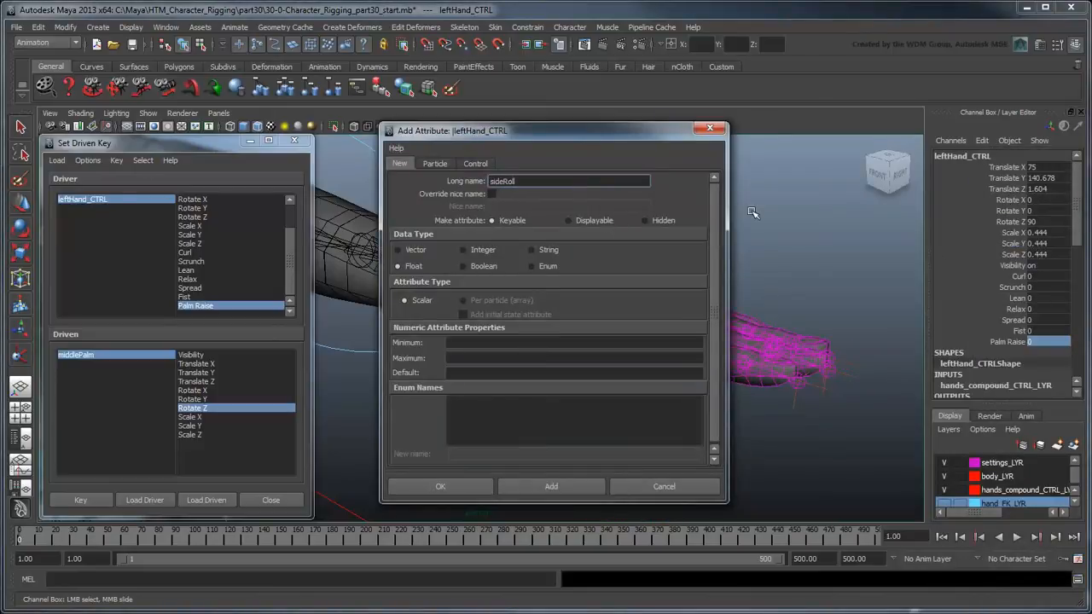
text(sideRoll)
click(593, 344)
text(-90)
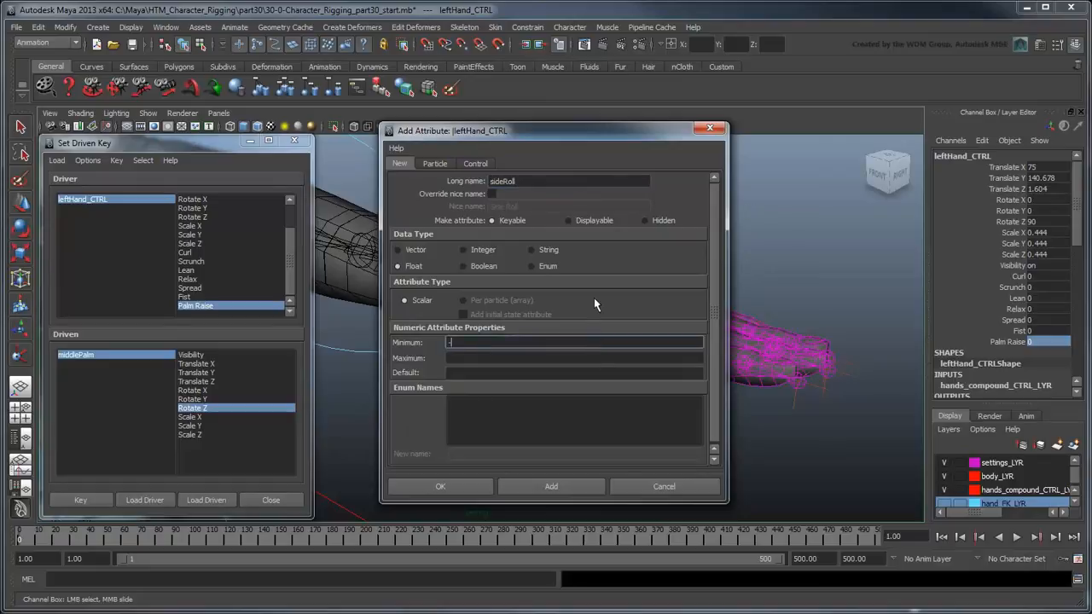
key(Tab)
text(90)
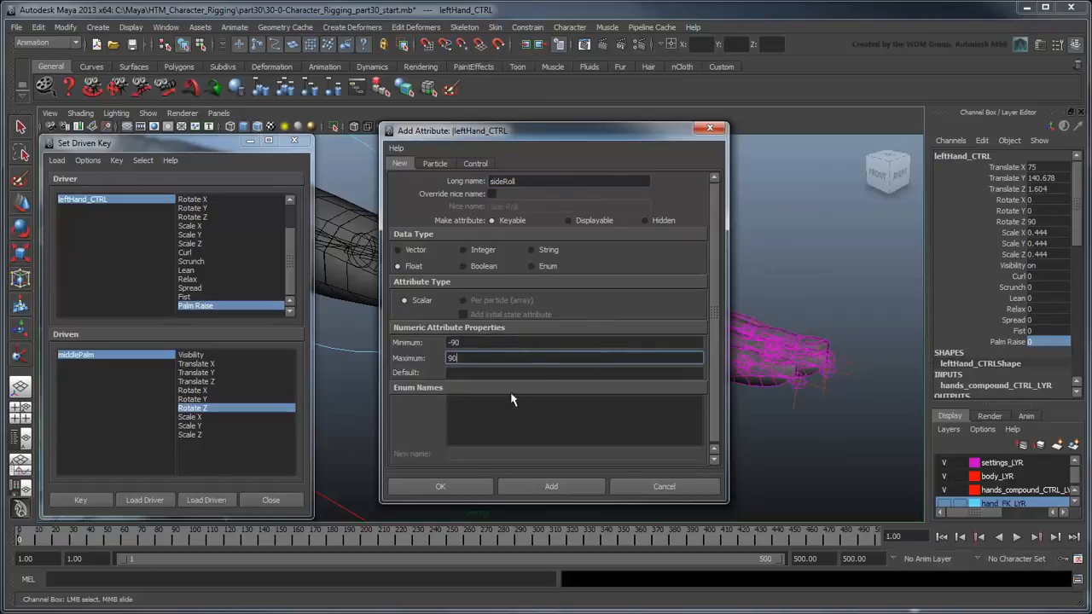
click(476, 486)
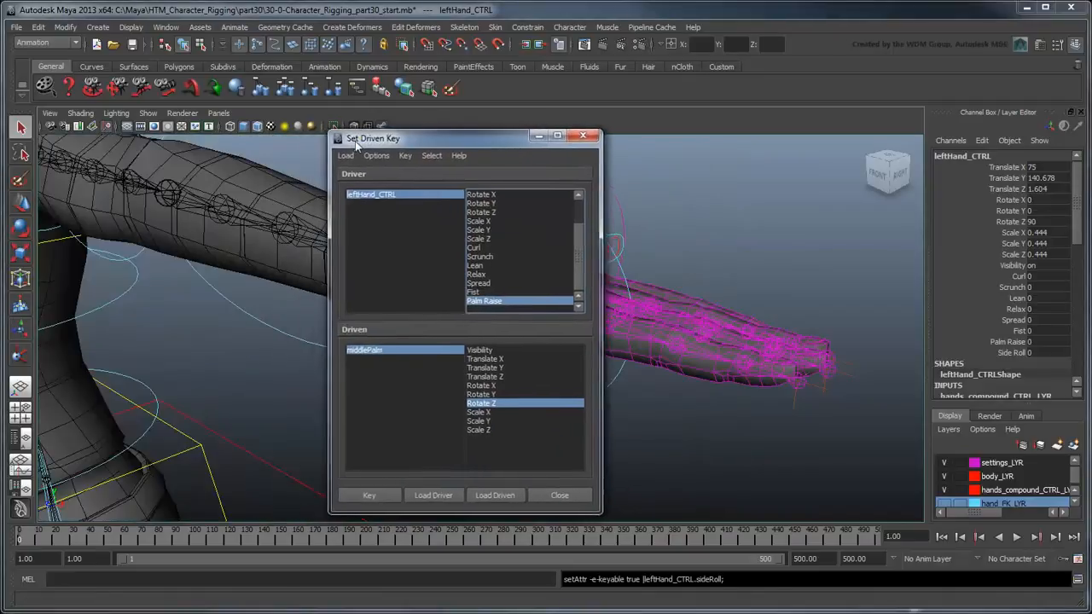
Load innerPalm and outerPalm as the driven objects in Set Driven Key
drag(355, 140, 369, 142)
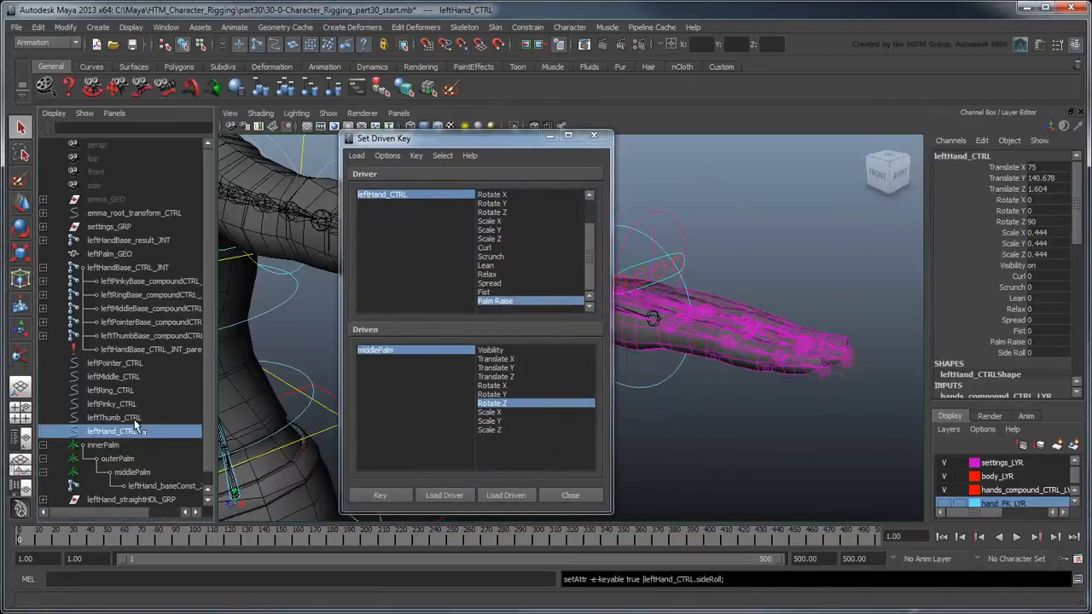
click(120, 445)
shift+click(123, 459)
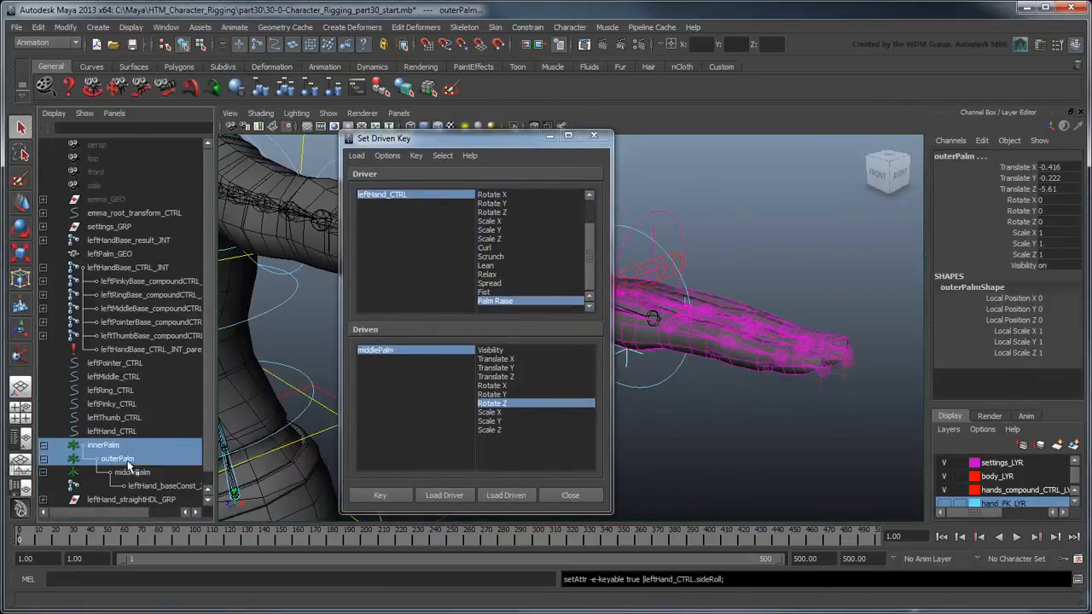
click(497, 503)
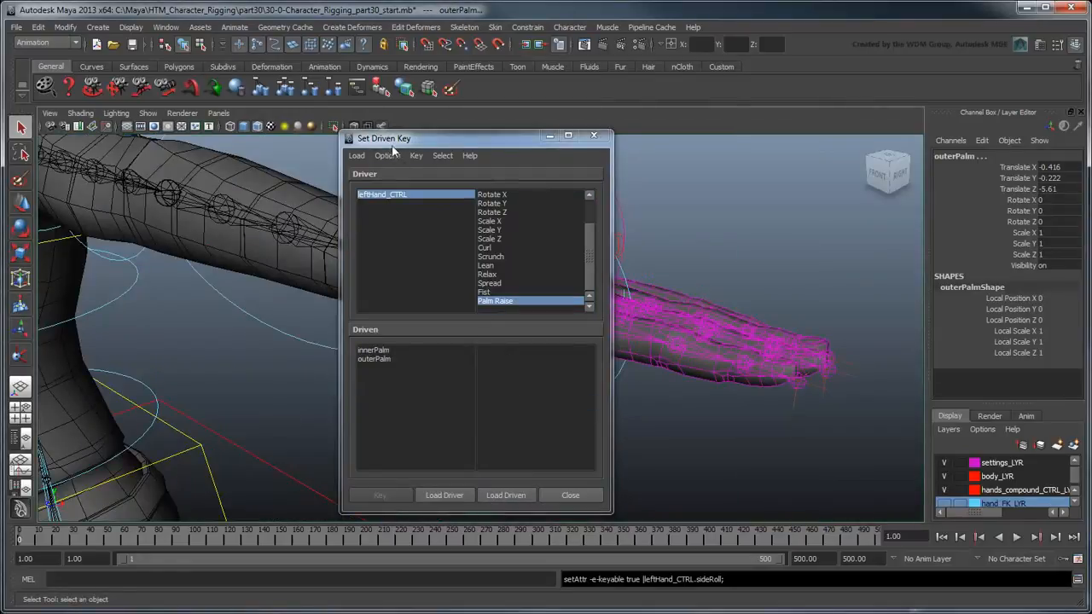
drag(394, 139, 95, 144)
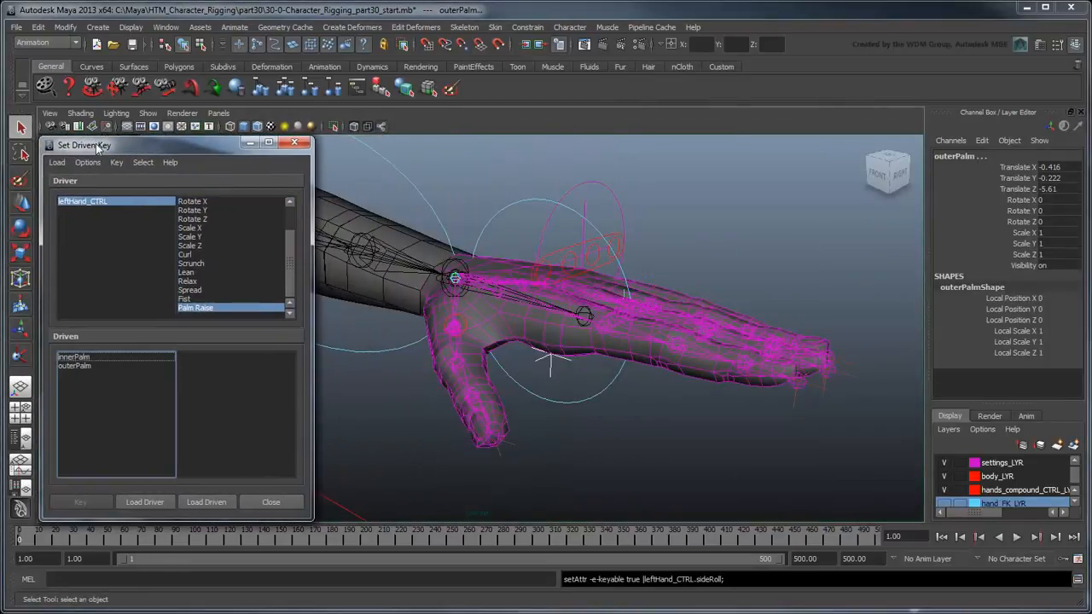
Key the Rotate X of both innerPalm and outerPalm to leftHand_CTRL's Side Roll, all at 0
click(109, 211)
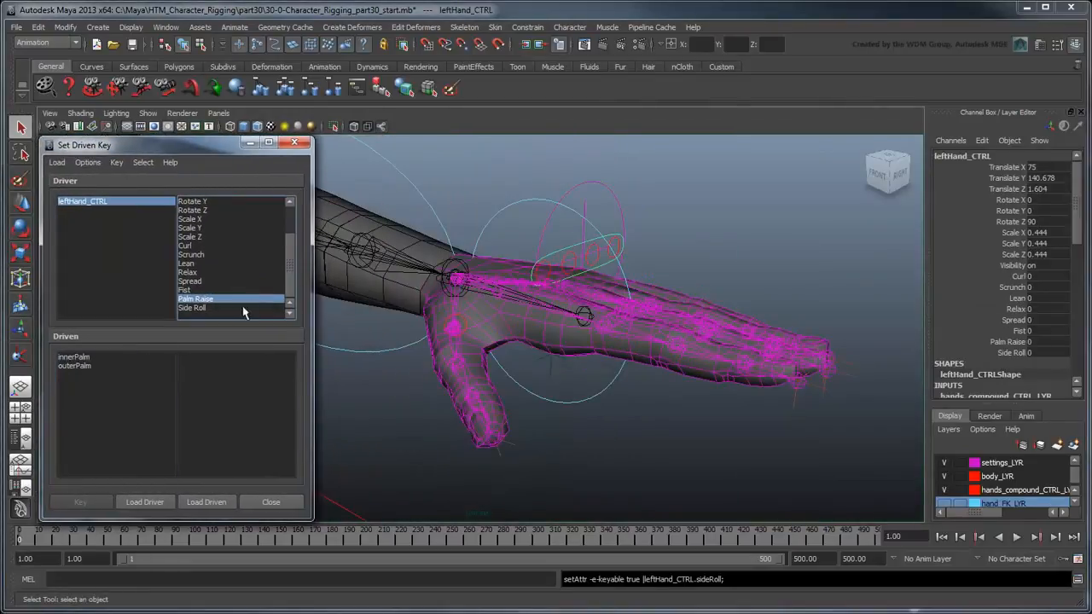
click(207, 310)
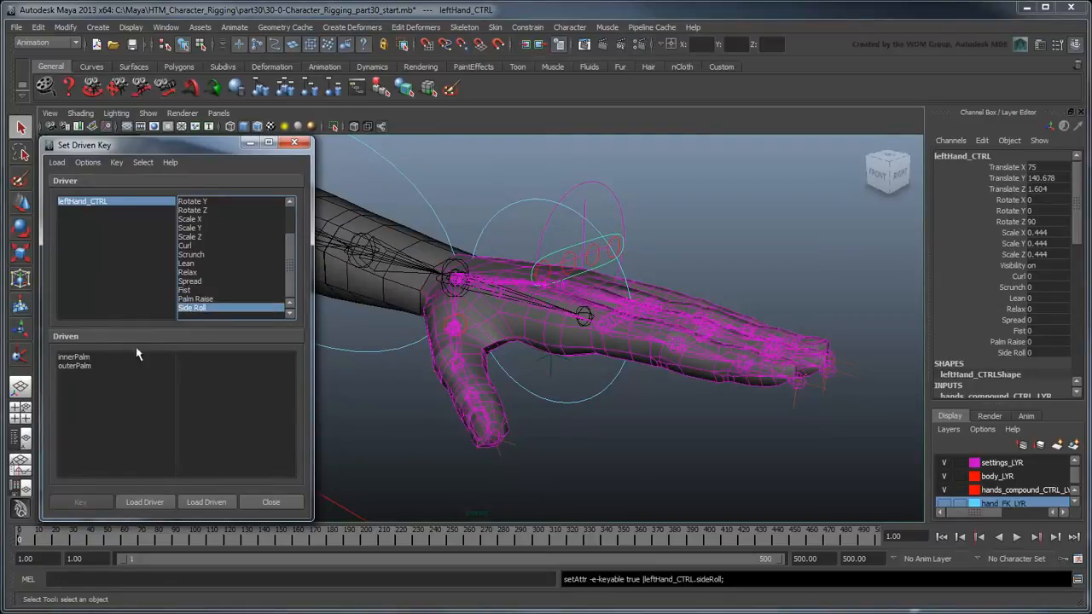
drag(112, 359, 90, 376)
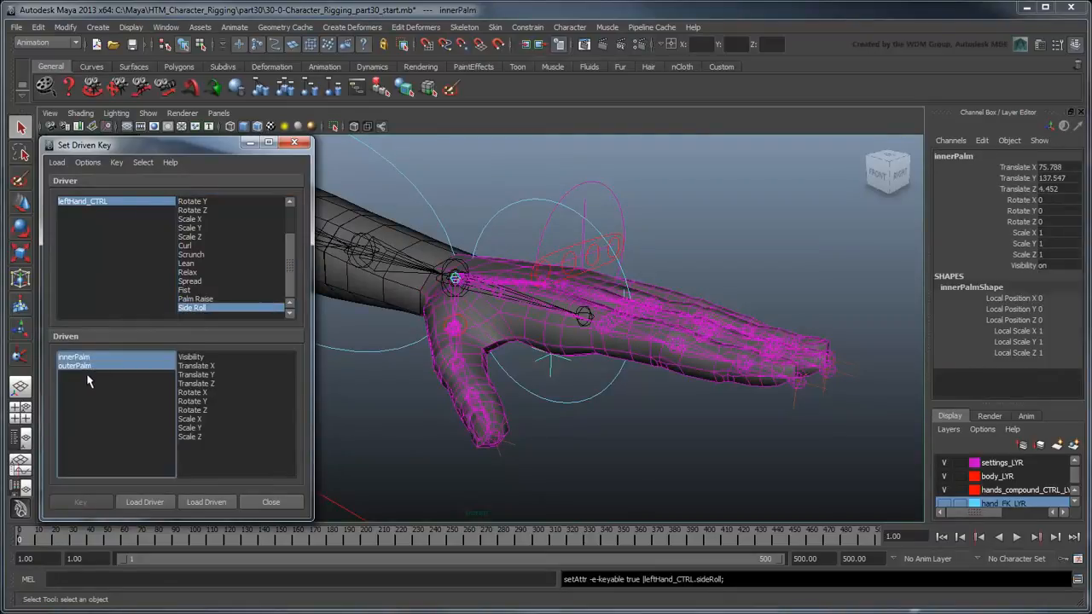
click(209, 391)
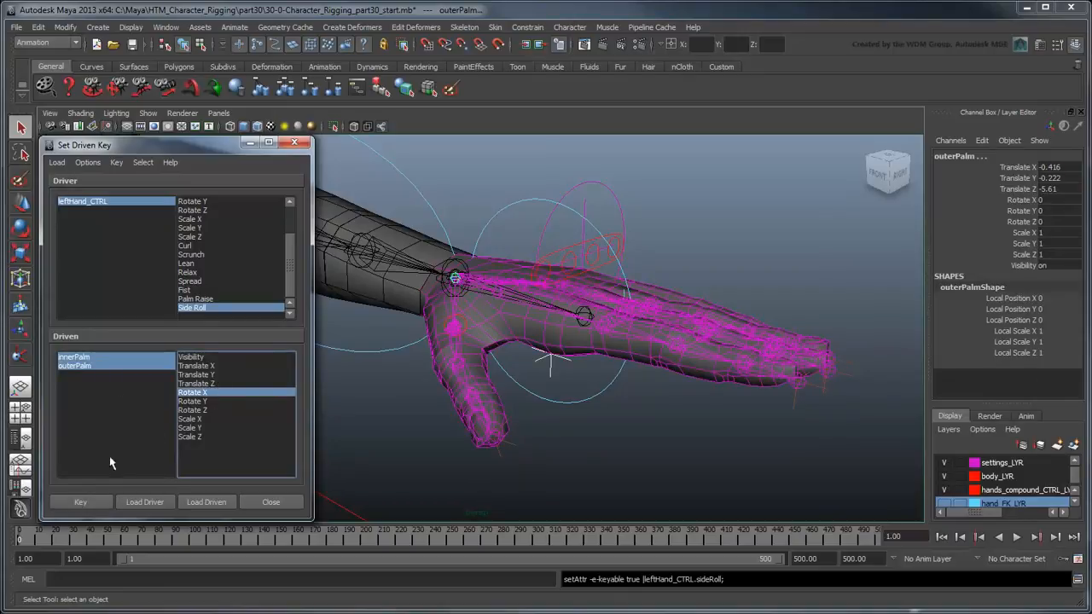
click(86, 504)
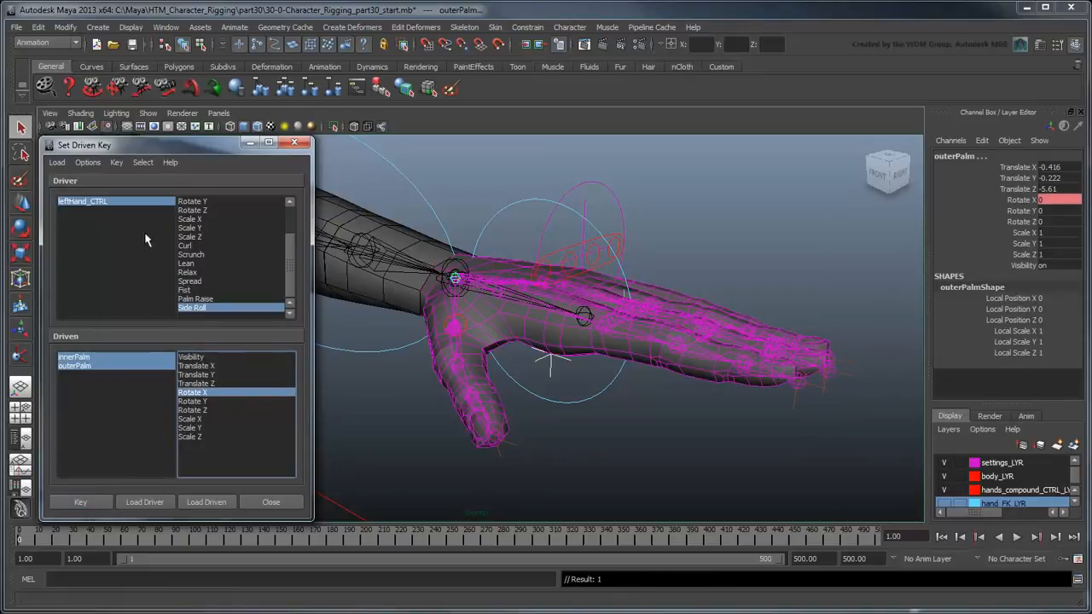
Set Side Roll to 90 and outerPalm's Rotate X to -90, and set a driven key for that pose
click(128, 202)
click(1056, 353)
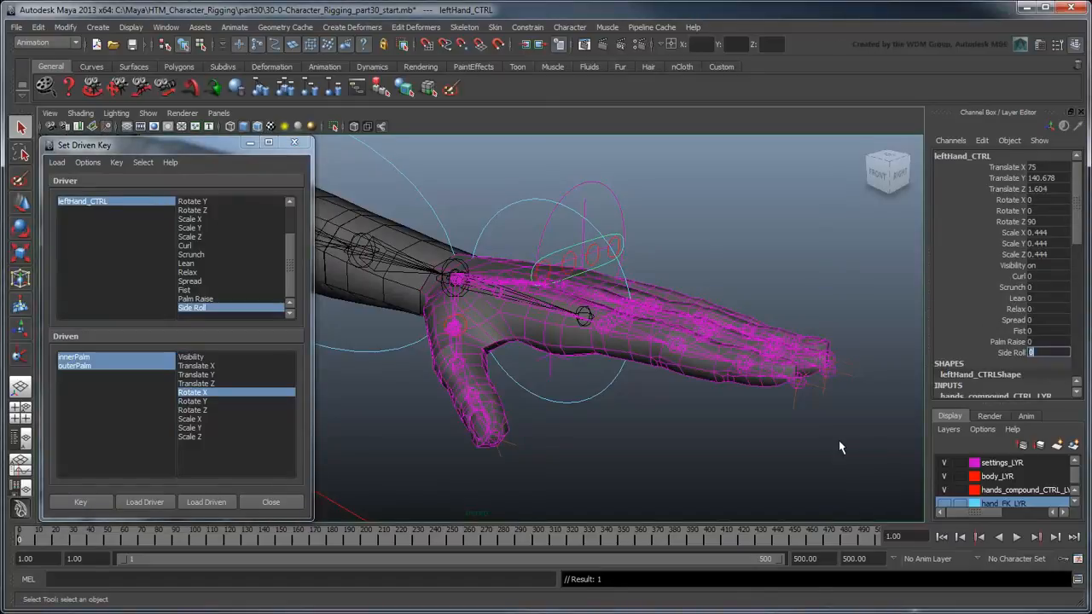
text(90)
key(Return)
click(92, 366)
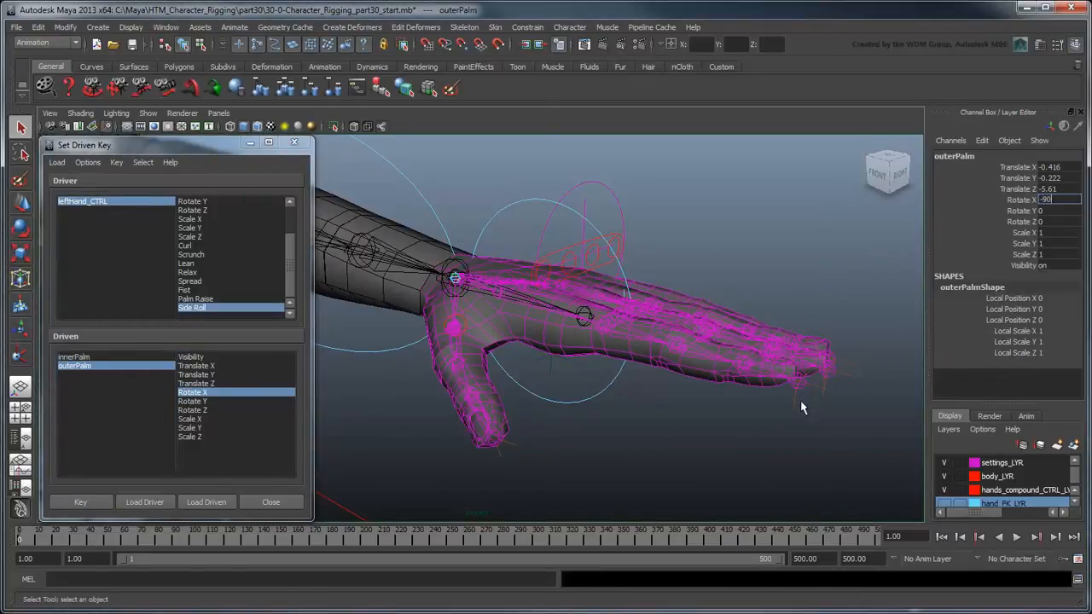
key(Return)
click(82, 502)
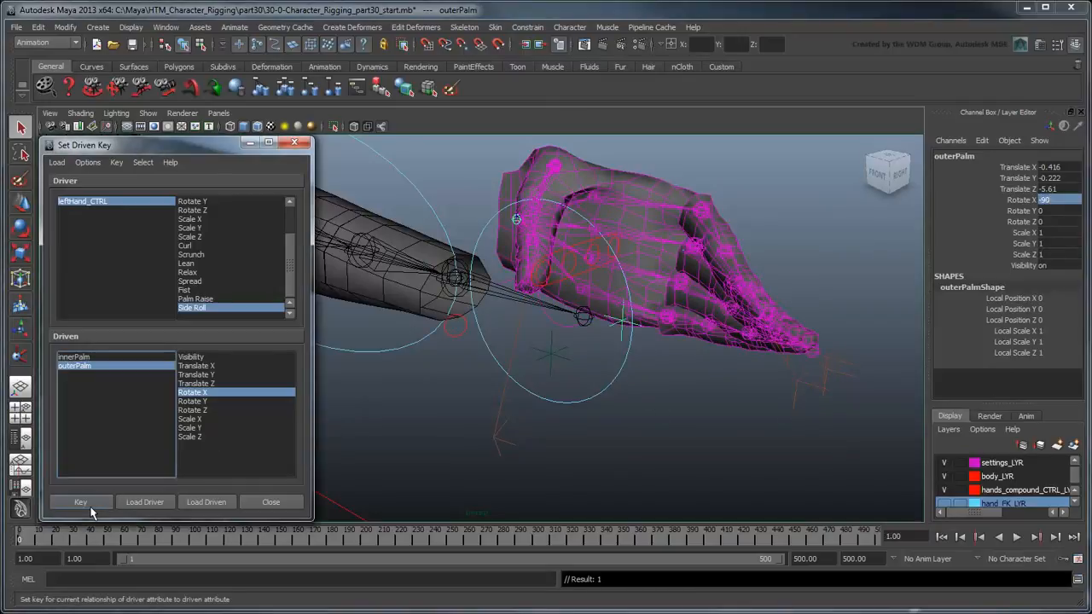
Set Side Roll to -90 and innerPalm's Rotate X to 90, set a driven key for that pose, and close Set Driven Key
click(116, 211)
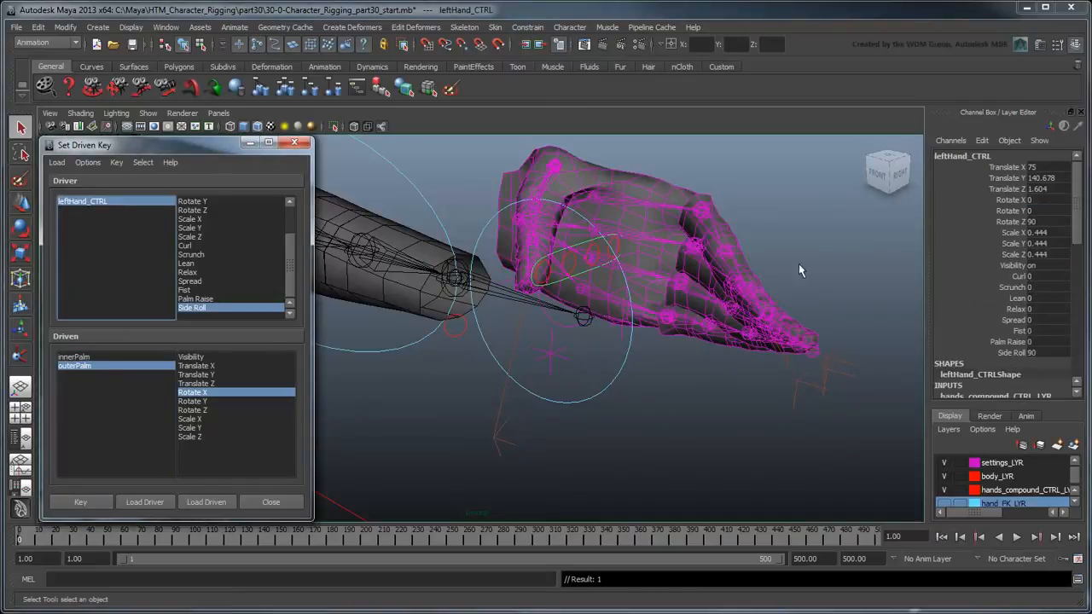
double_click(1056, 353)
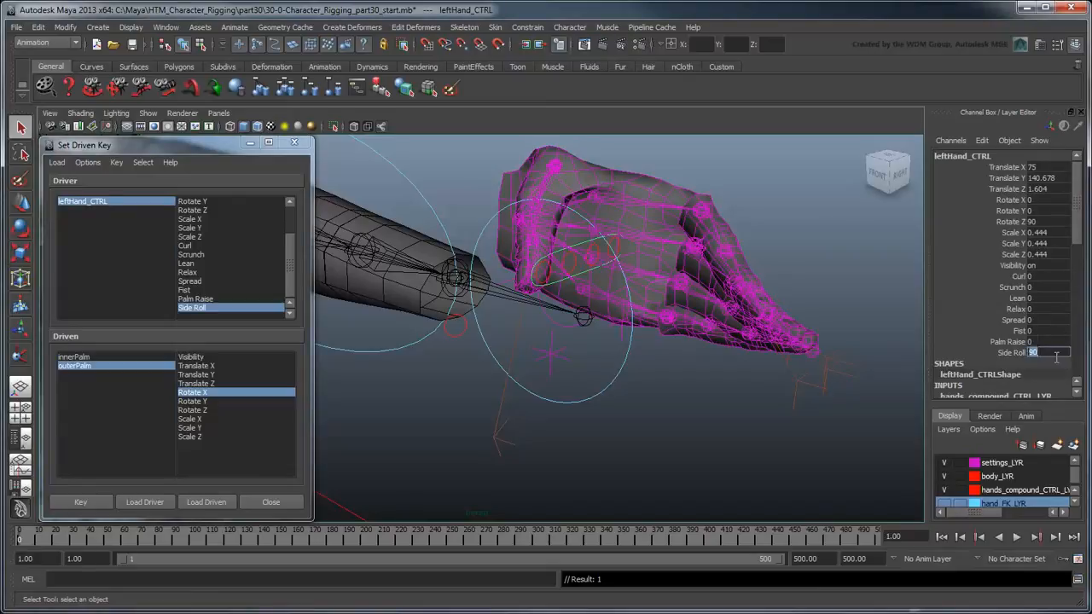
text(-90)
key(Return)
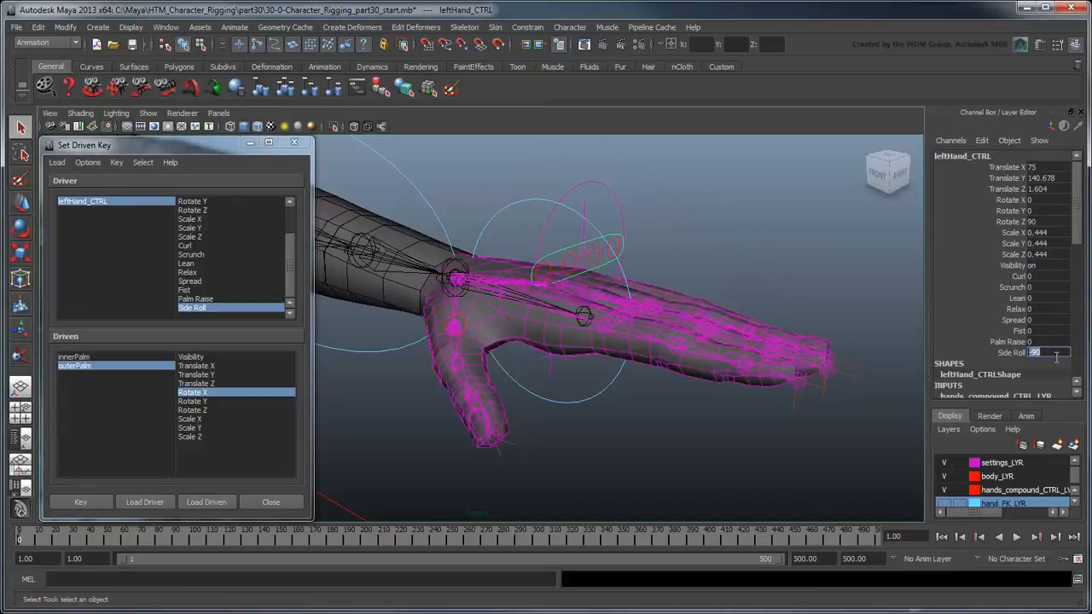
click(153, 357)
click(1047, 203)
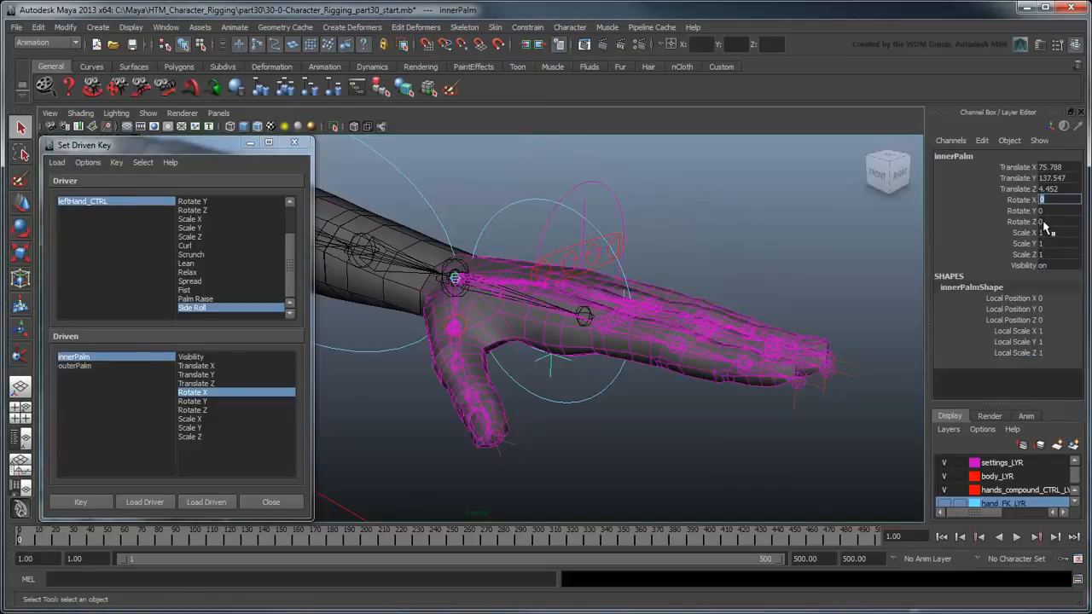
text(90)
key(Return)
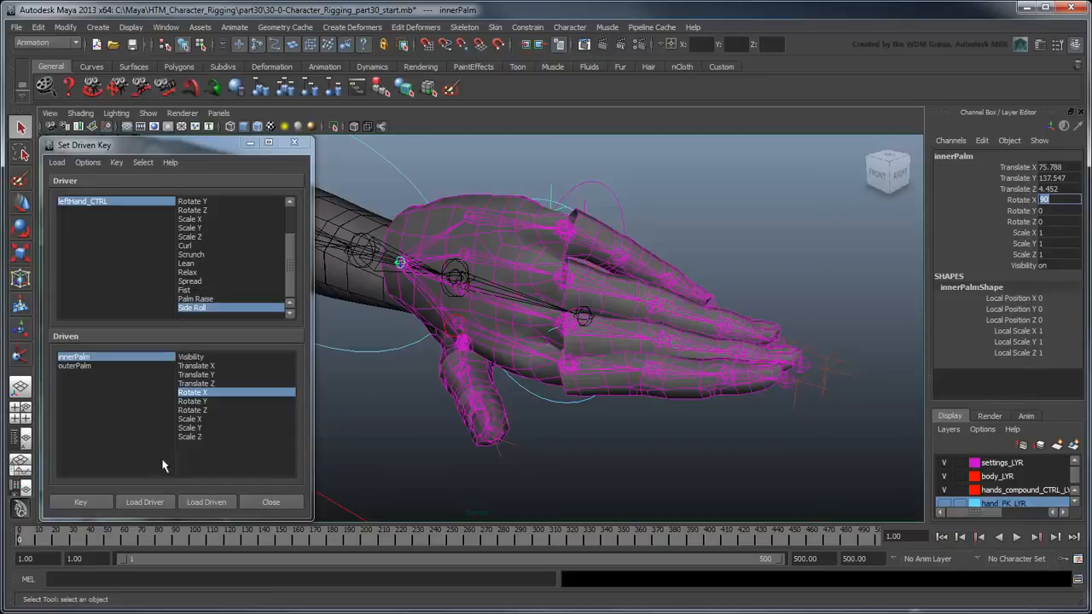
click(79, 503)
click(252, 505)
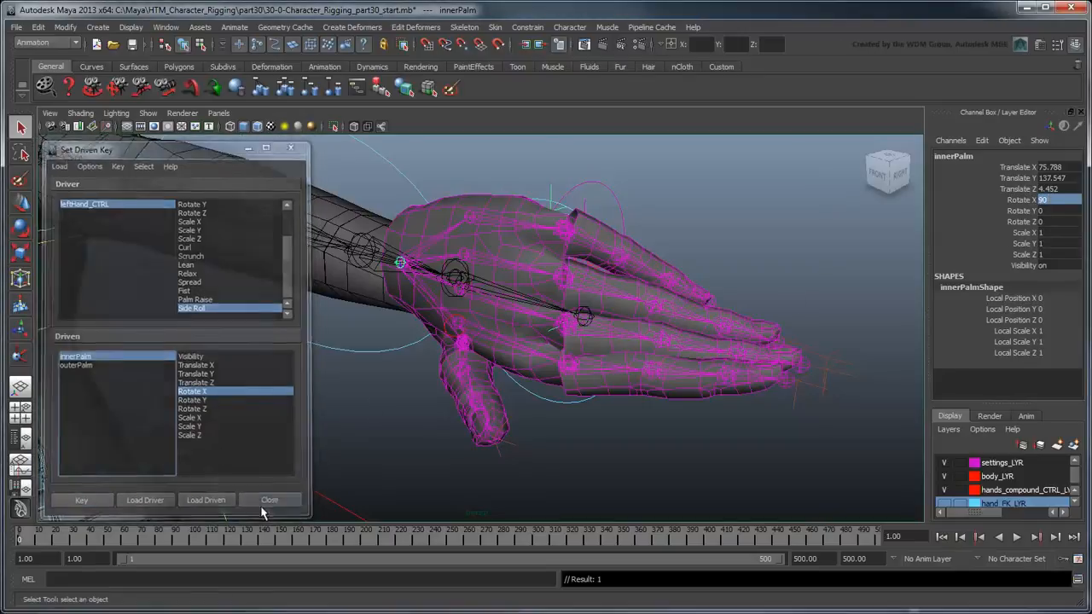
Test the palm roll by scrubbing leftHand_CTRL's Side Roll, and reset the attribute to 0
click(1015, 352)
middle_drag(583, 438, 627, 477)
click(1044, 352)
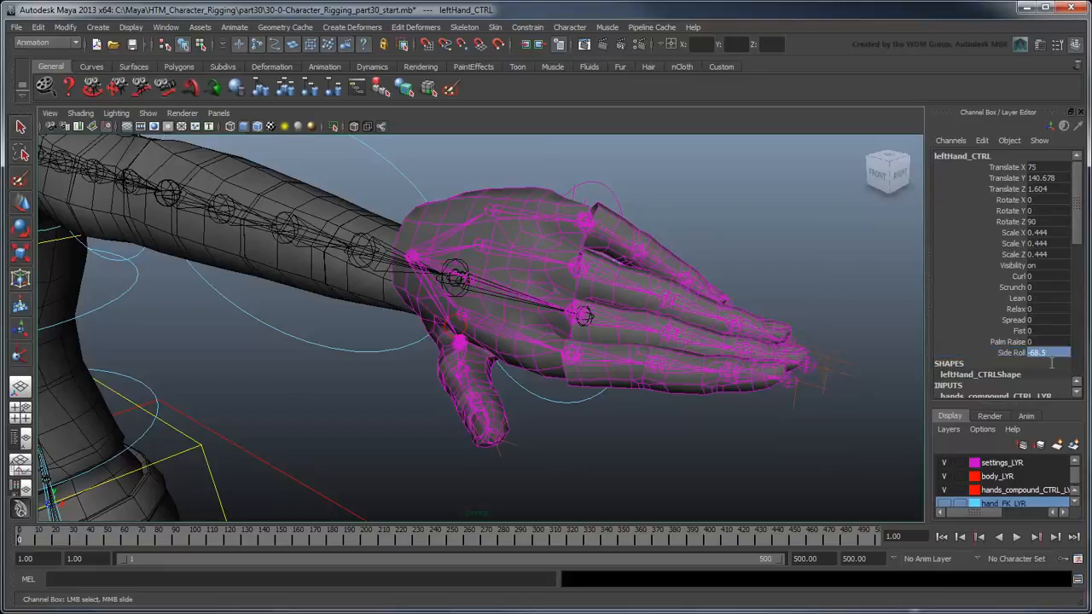
text(0)
key(Return)
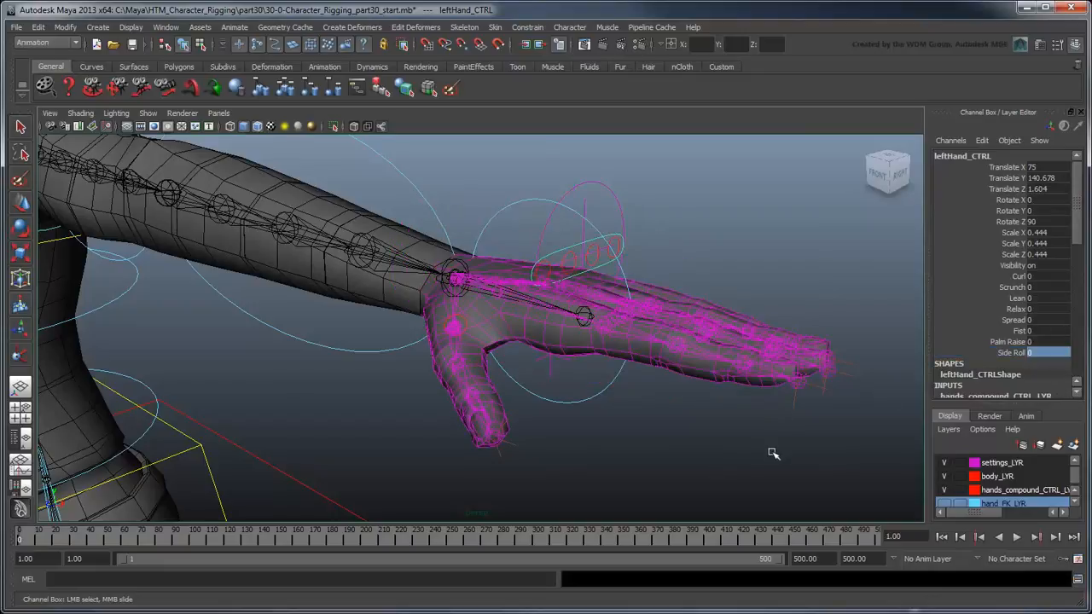
Hide the innerPalm locator hierarchy and leftHand_straightHDL_GRP
click(20, 439)
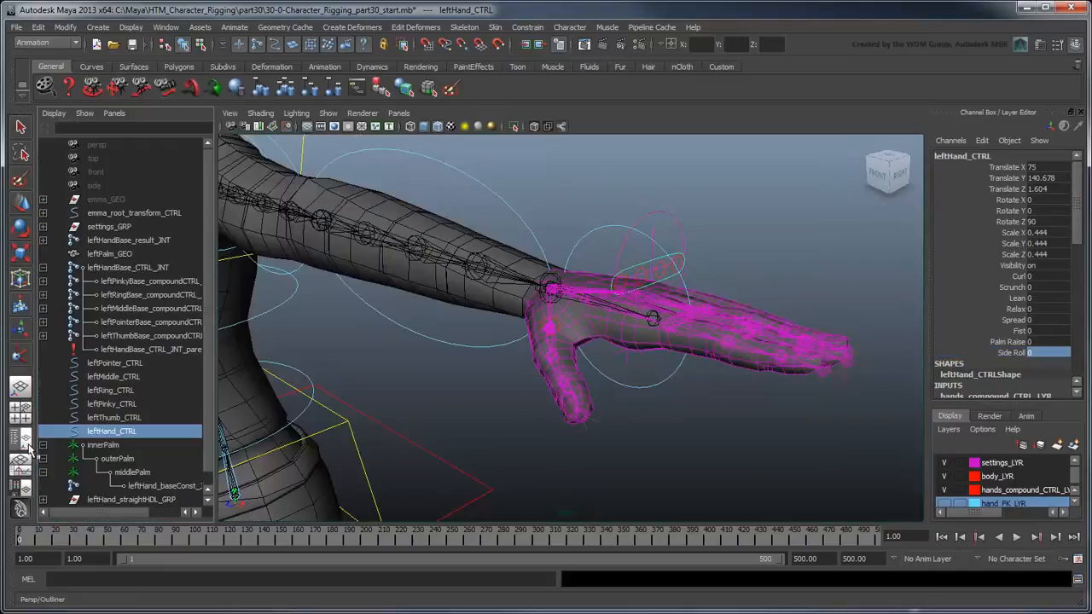
scroll(128, 435, down, 1)
click(104, 432)
key(ctrl+h)
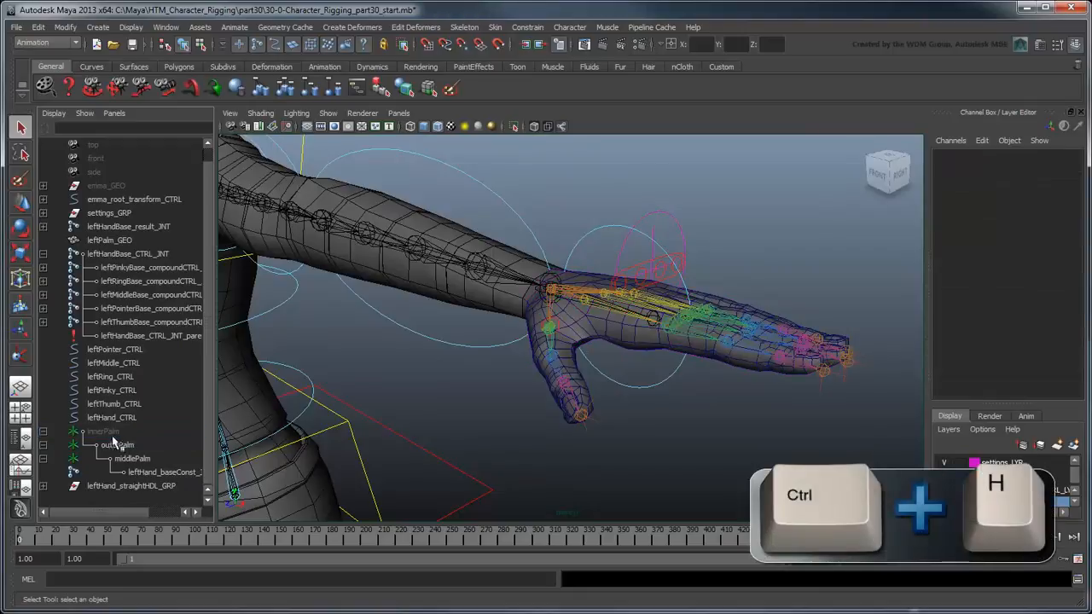
click(44, 432)
click(101, 462)
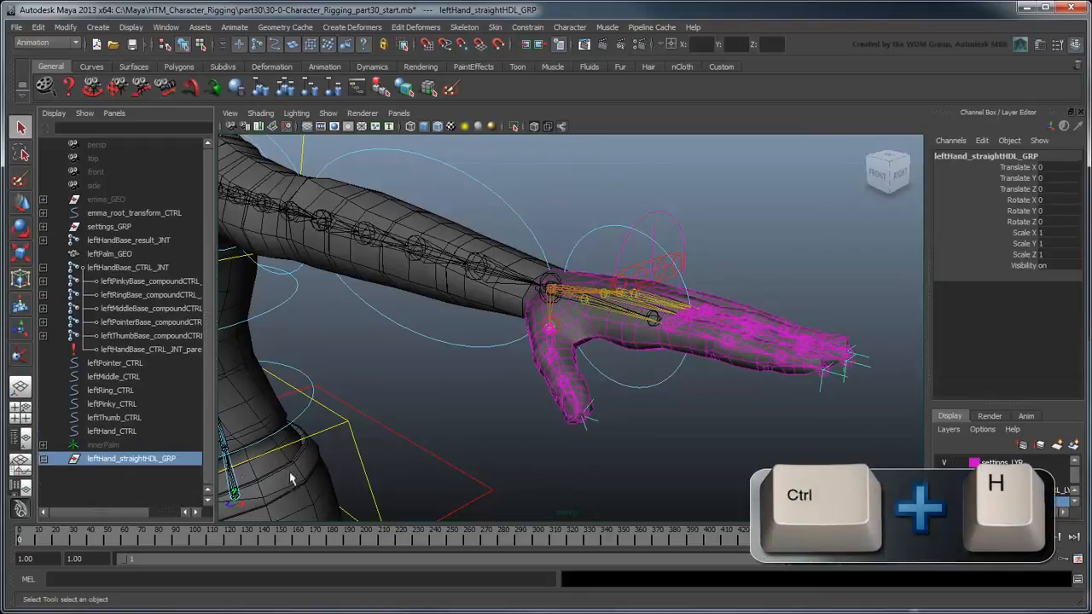
key(ctrl+h)
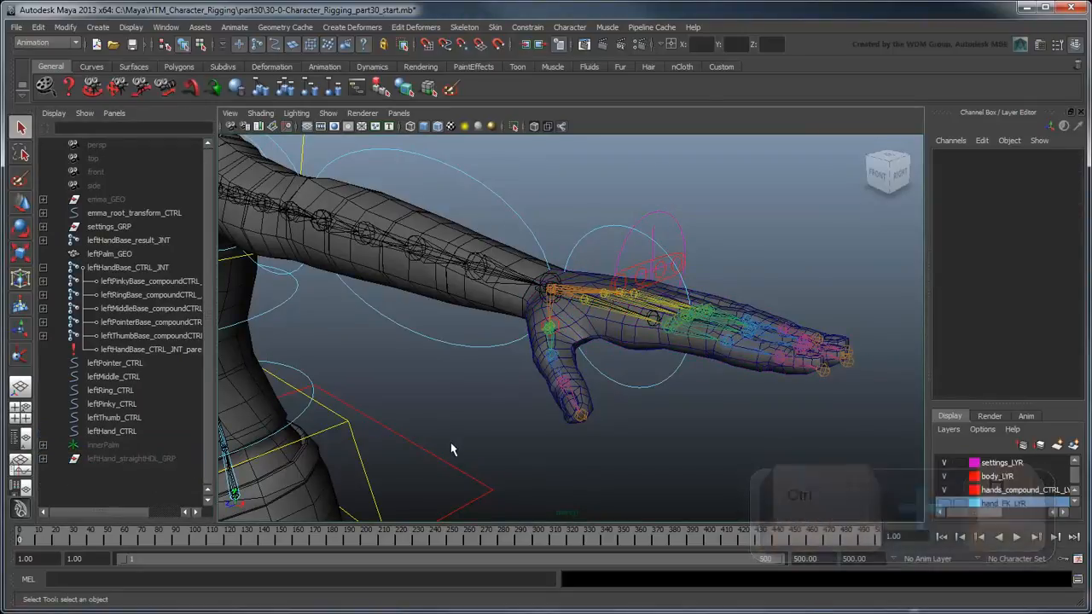
Group the finger controls from leftPointer_CTRL through leftHand_CTRL and name the group leftHand_CTRL_GRP
click(113, 365)
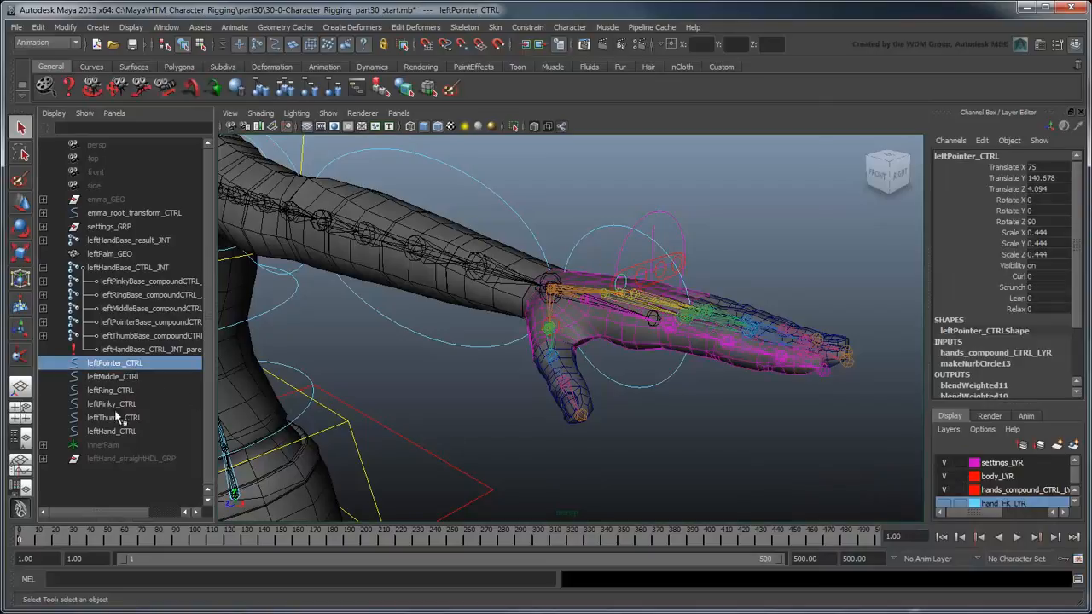
shift+click(120, 433)
key(ctrl+g)
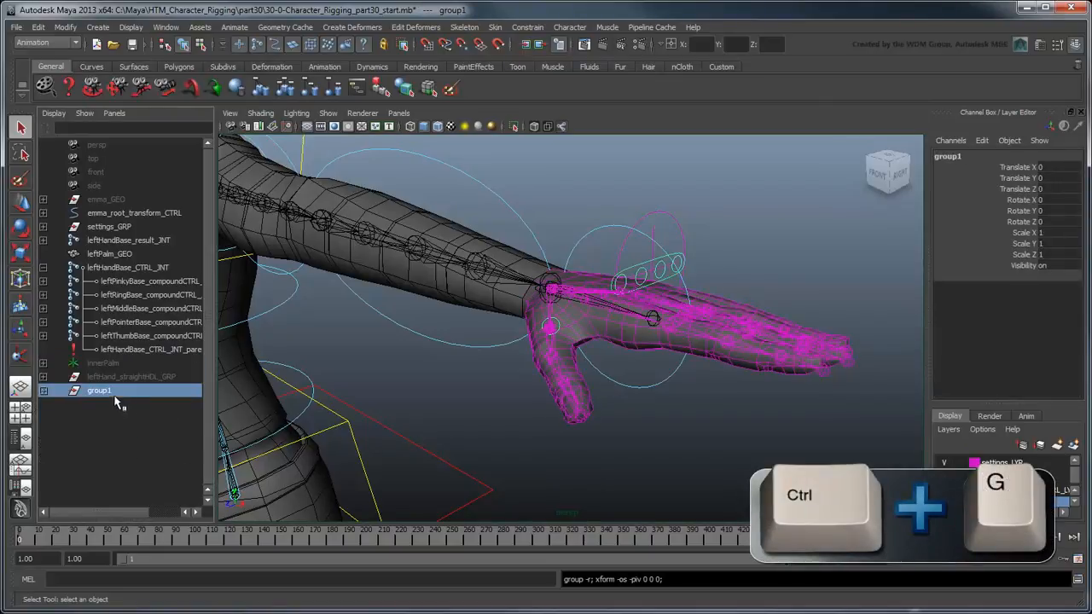
double_click(113, 392)
text(leftHand)
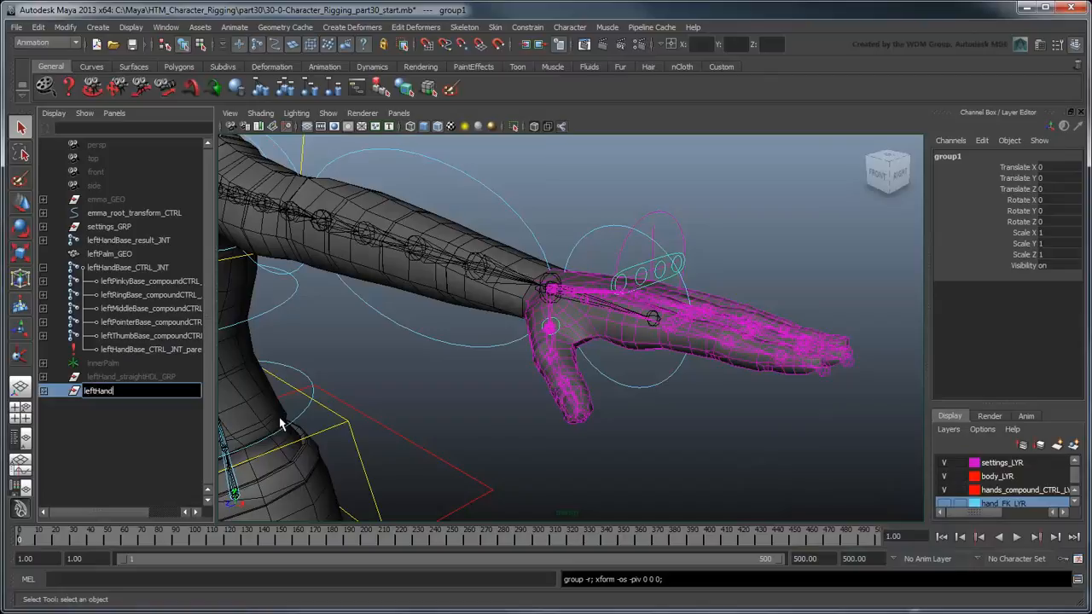
text(_CTRL_GRP)
key(Return)
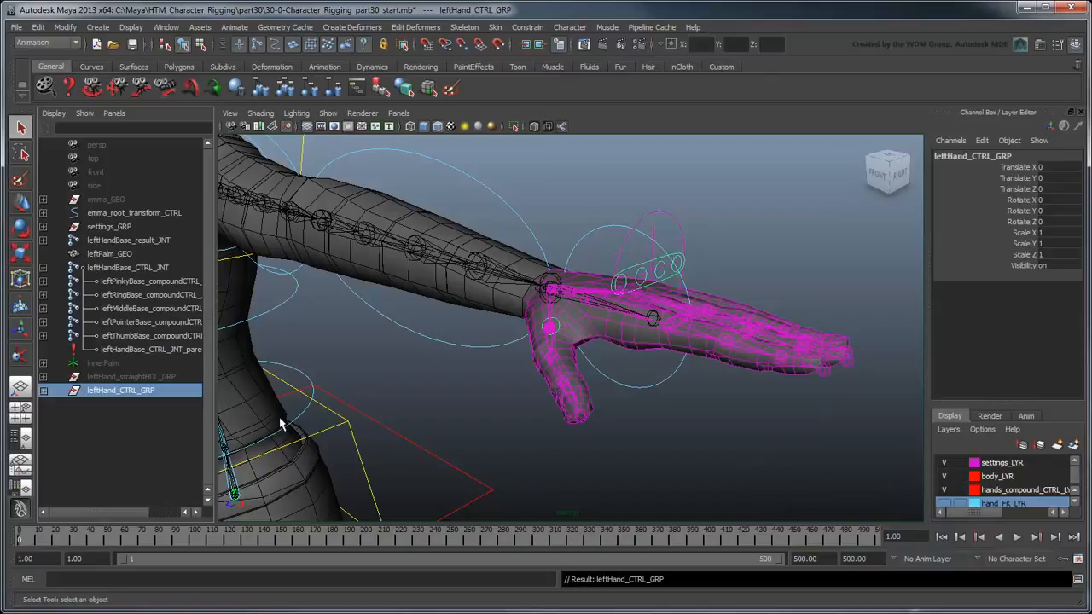
Parent-constrain leftHand_CTRL_GRP to the leftHand_baseConst_JNT joint under middlePalm
click(44, 364)
click(133, 404)
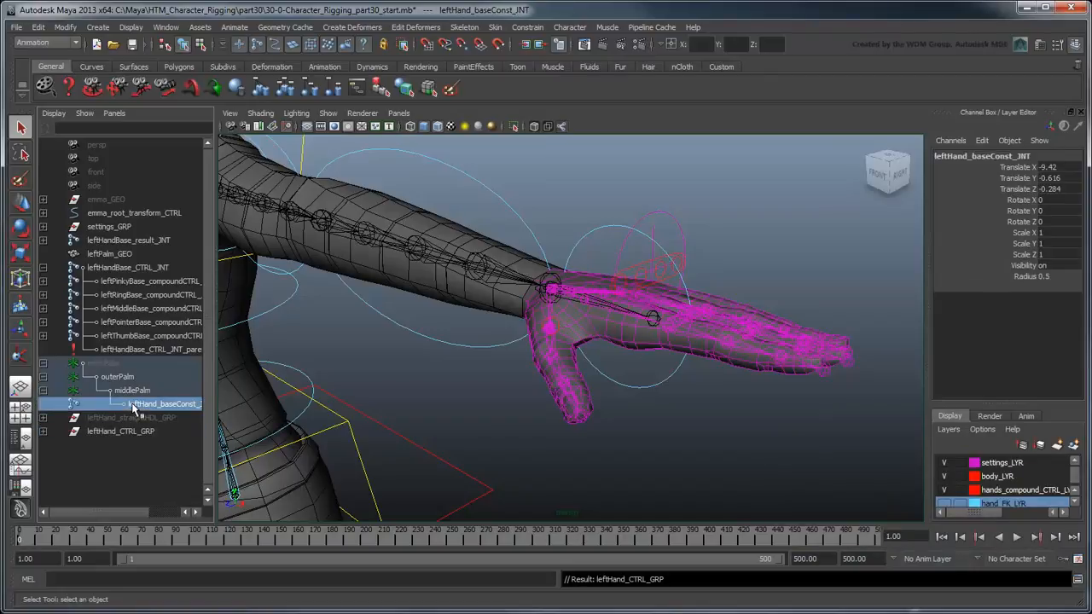
ctrl+click(128, 433)
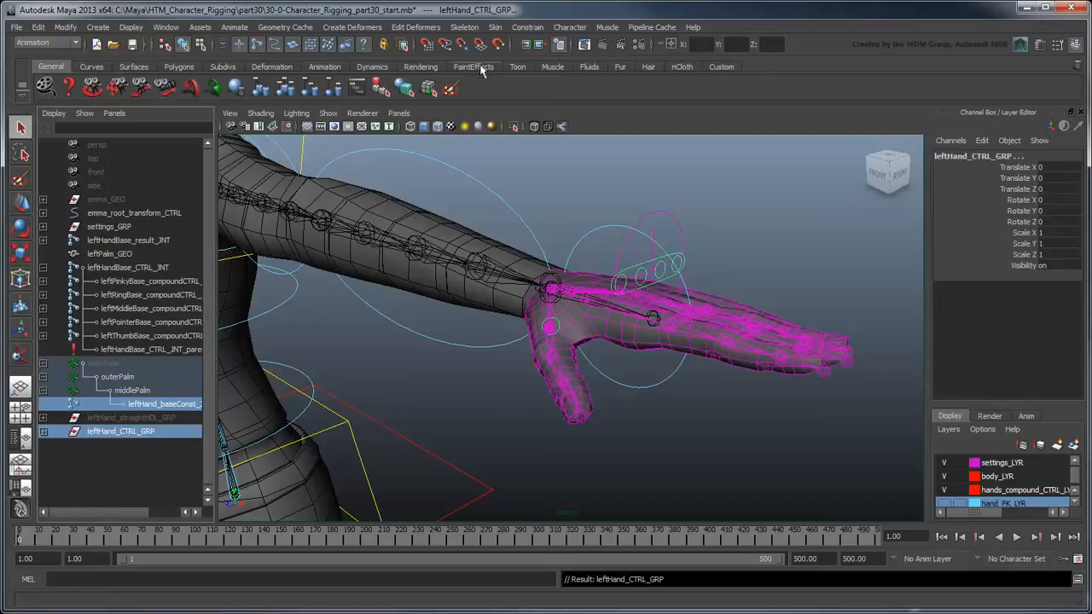
click(527, 27)
click(550, 99)
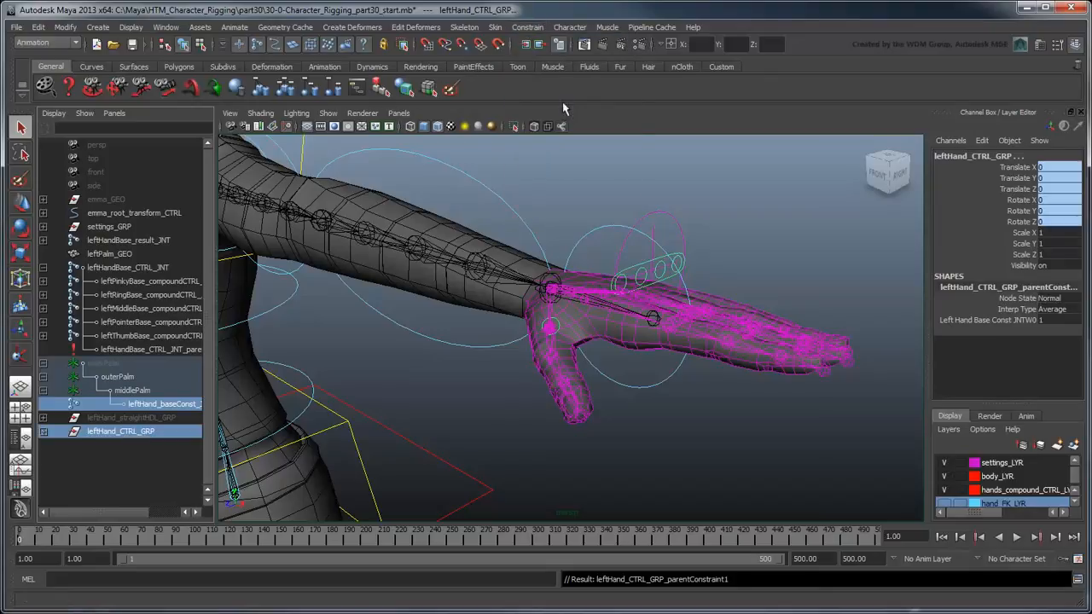
Test whether the hand controls follow the palm by scrubbing leftHand_CTRL's Palm Raise and Side Roll, undoing each change
click(676, 285)
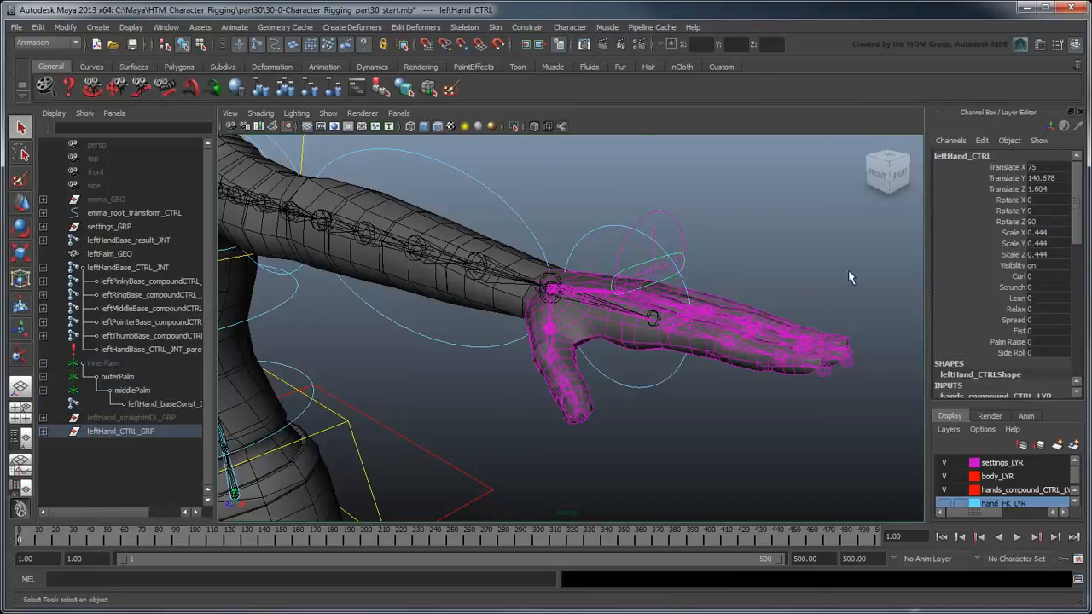
click(996, 341)
middle_drag(682, 434, 403, 408)
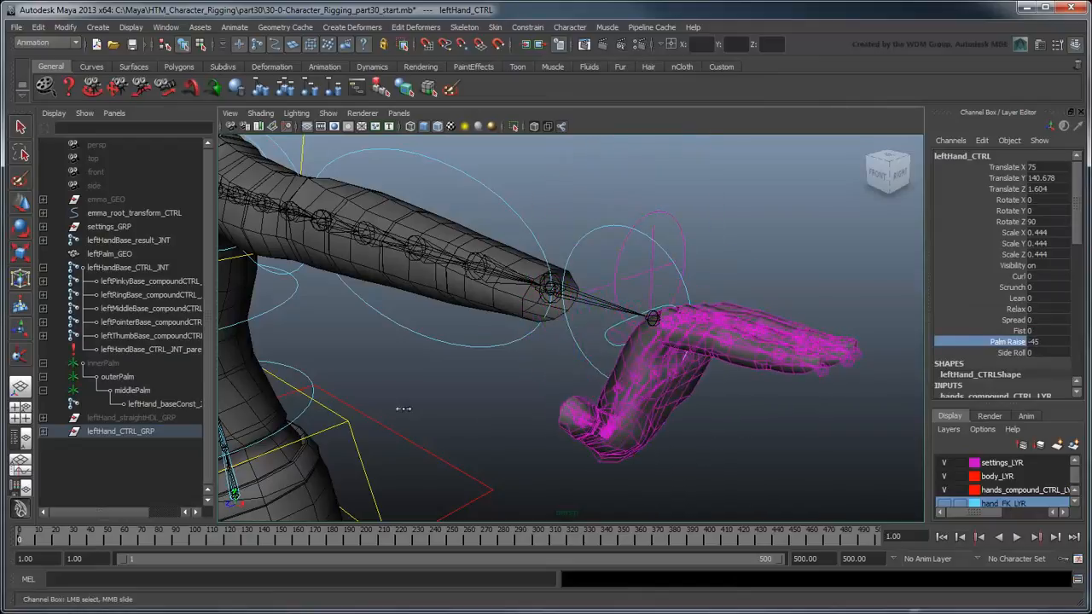
key(ctrl+z)
click(1011, 353)
middle_drag(745, 450, 303, 408)
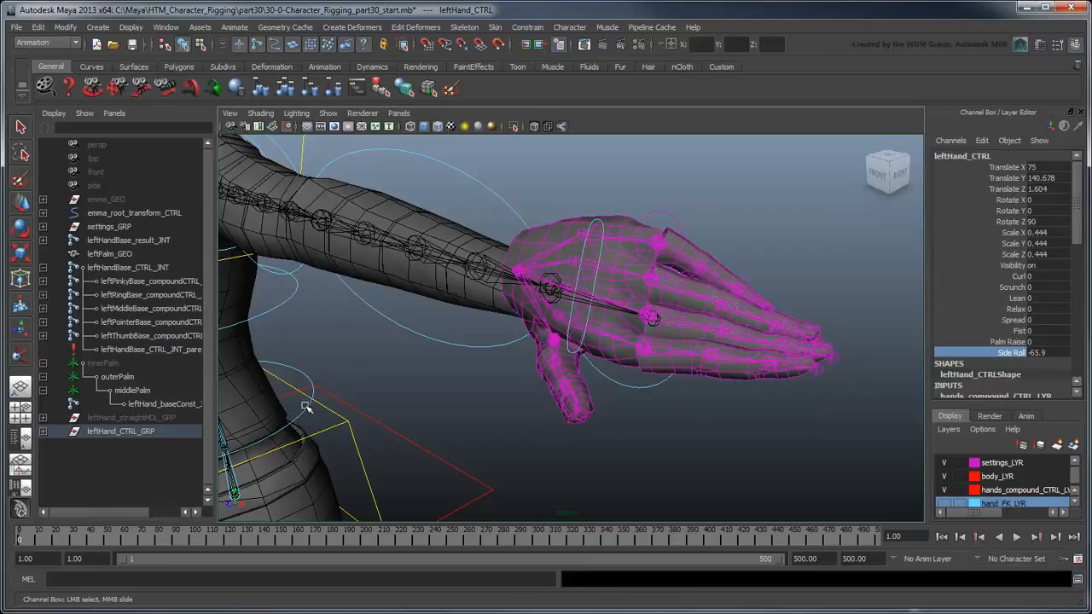
key(ctrl+z)
Set leftHand_CTRL's Spread to -10 and deselect the control
click(695, 446)
alt+drag(695, 446, 533, 398)
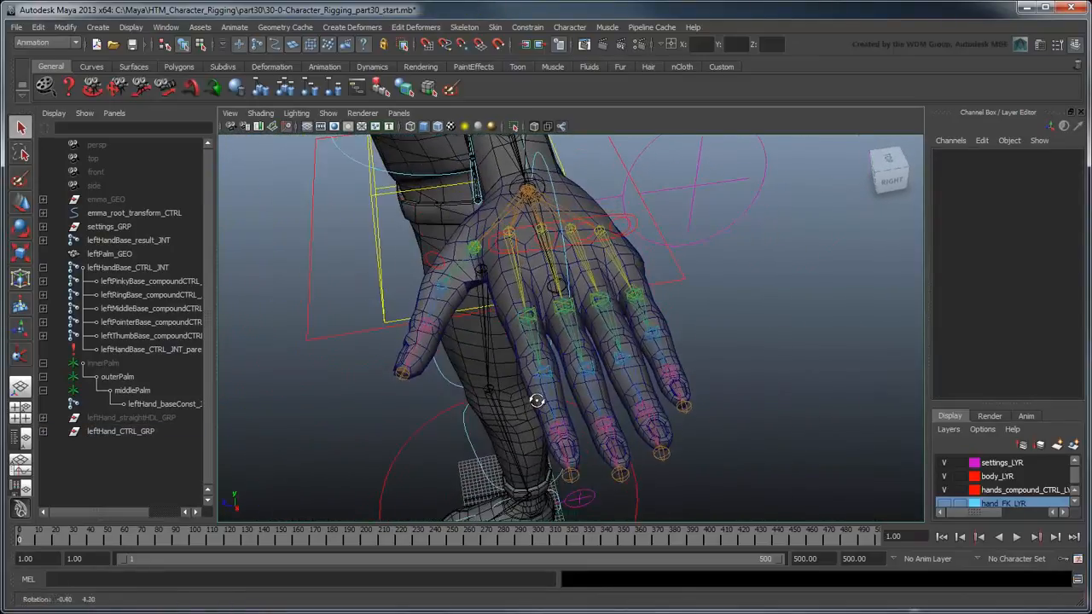
click(610, 227)
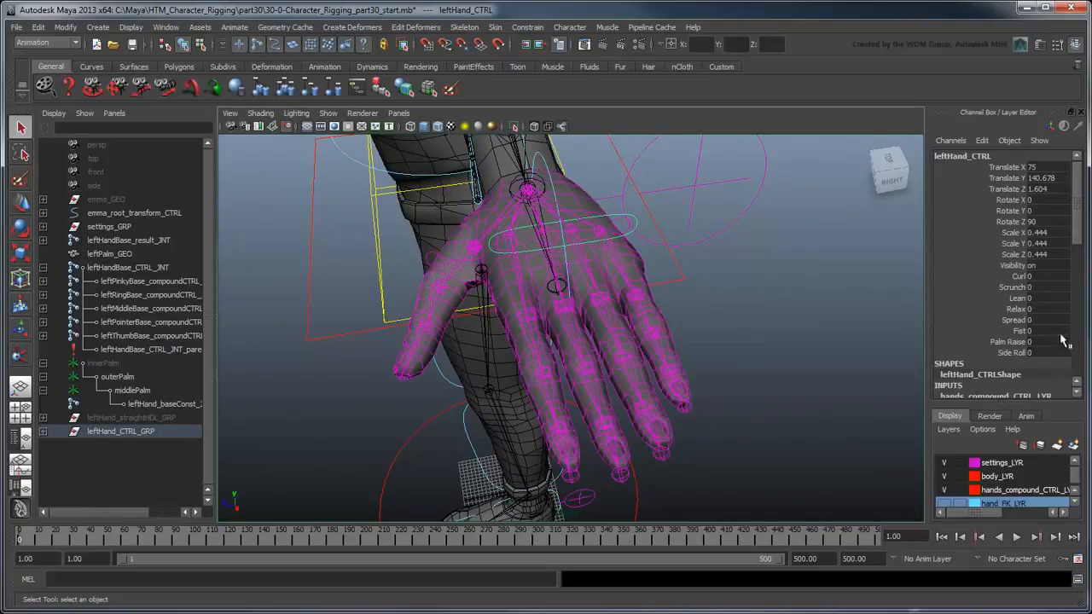
click(1015, 320)
middle_drag(786, 365, 691, 369)
click(816, 407)
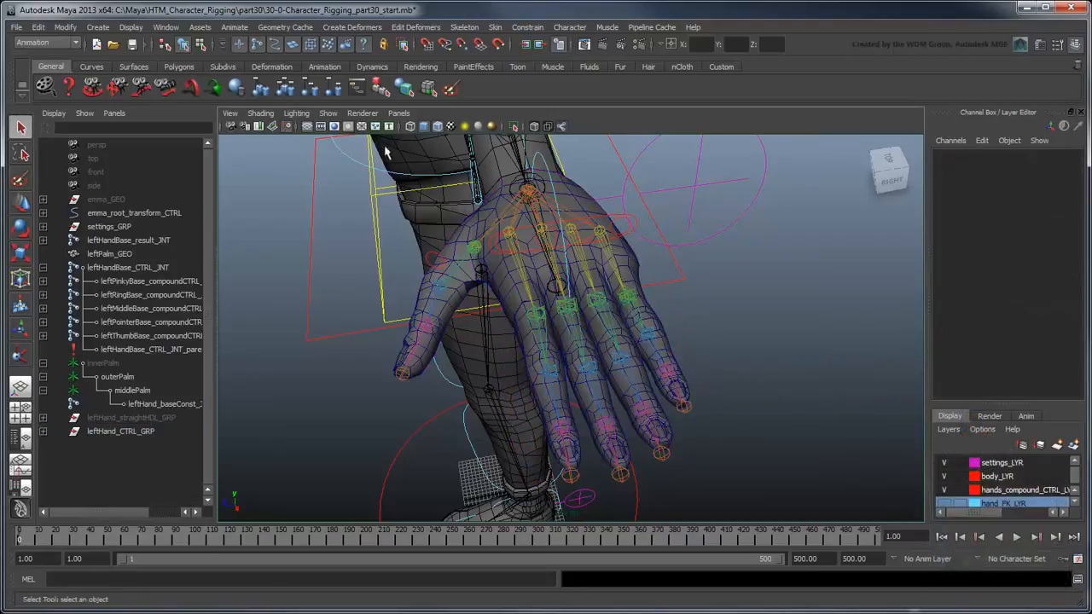
Open Set Driven Key and load leftHand_CTRL as the driver
click(236, 27)
mouse_move(264, 88)
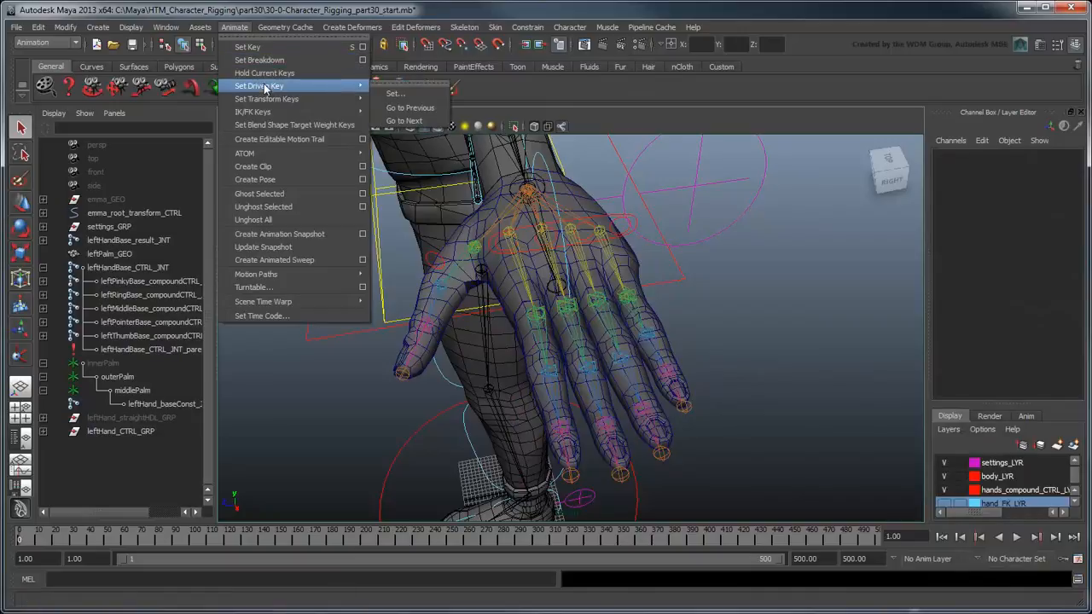
click(393, 94)
click(619, 226)
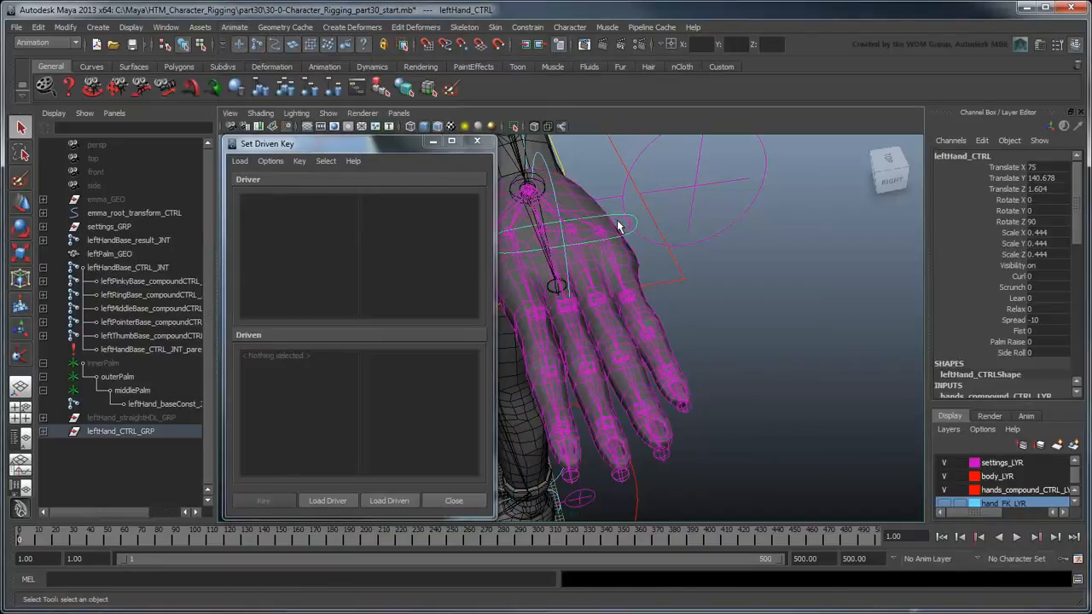
click(328, 501)
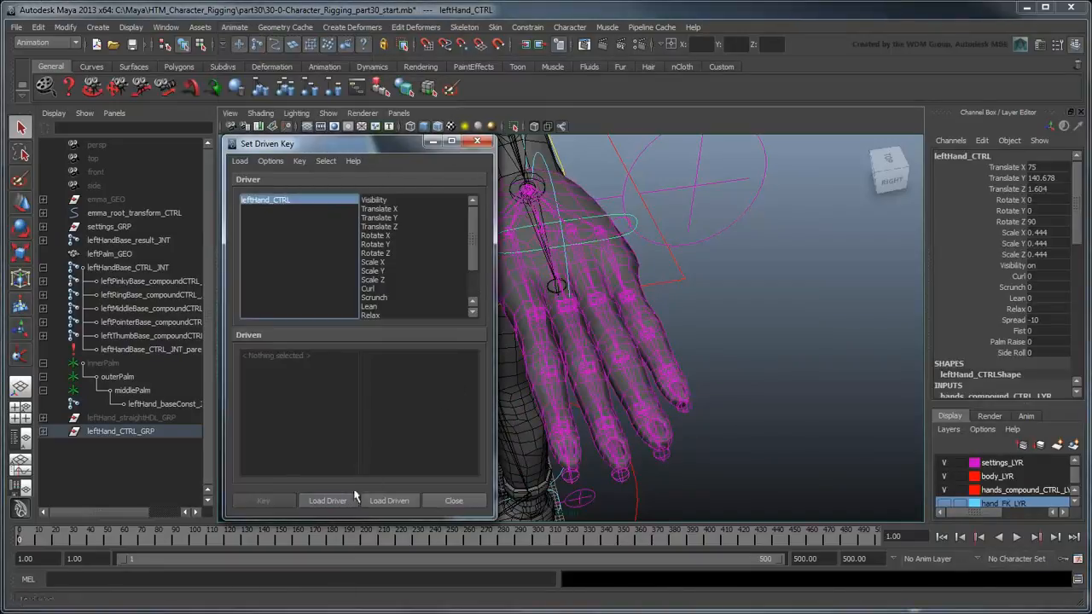
Load leftPointer1, leftMiddle1, leftRing1 and leftPinky1_compoundCTRL_JNT as the driven objects
click(42, 280)
click(43, 348)
click(42, 417)
scroll(53, 392, down, 4)
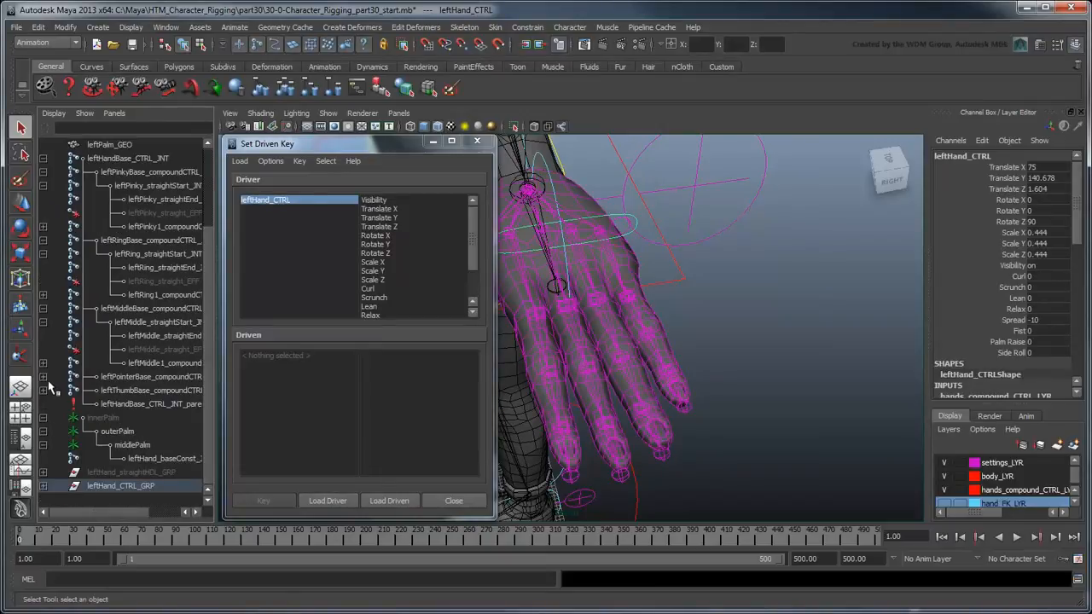
click(43, 376)
drag(341, 144, 429, 145)
drag(216, 358, 276, 358)
click(193, 432)
ctrl+click(180, 362)
ctrl+click(177, 295)
ctrl+click(191, 228)
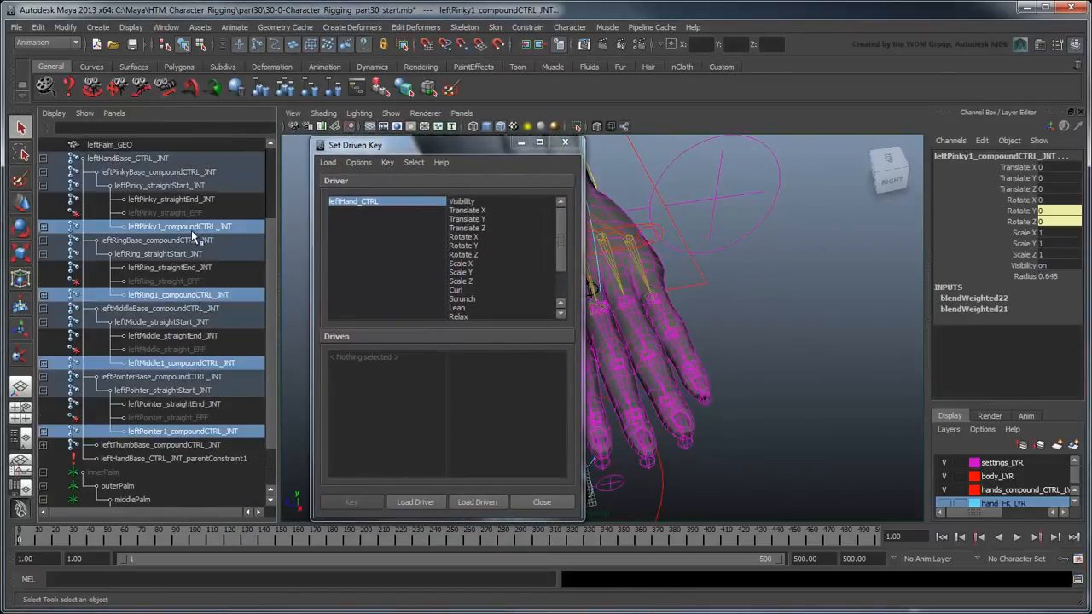
click(474, 502)
key(space)
drag(359, 145, 88, 145)
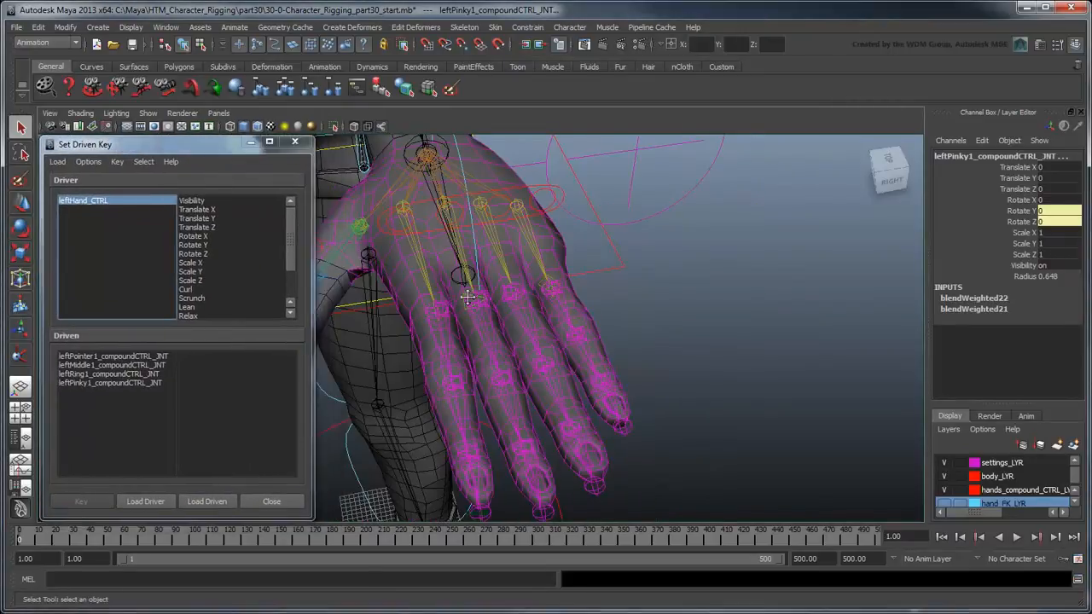
alt+drag(529, 281, 619, 316)
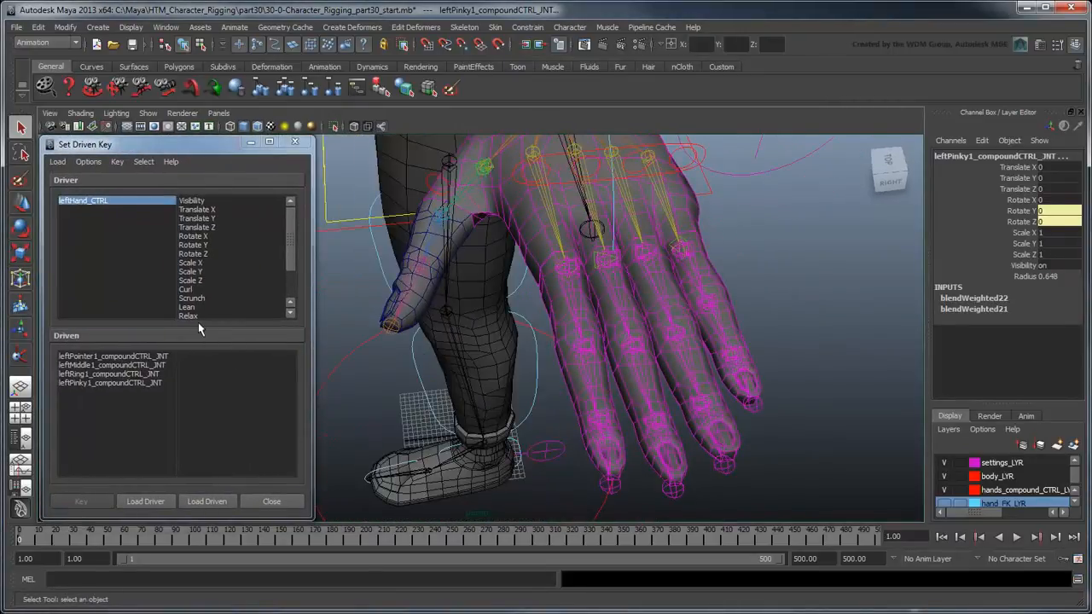
Choose Spread as the driver attribute and rotate the four finger joints together about Y, middle about -3° and pointer about -8°
scroll(198, 307, down, 1)
click(190, 297)
click(111, 364)
key(e)
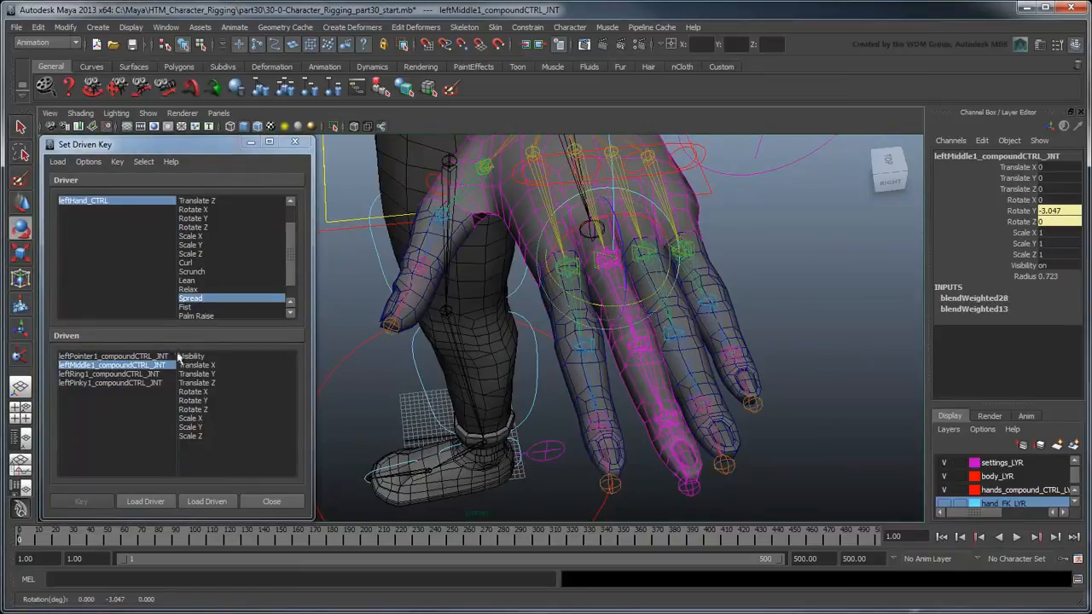
click(137, 383)
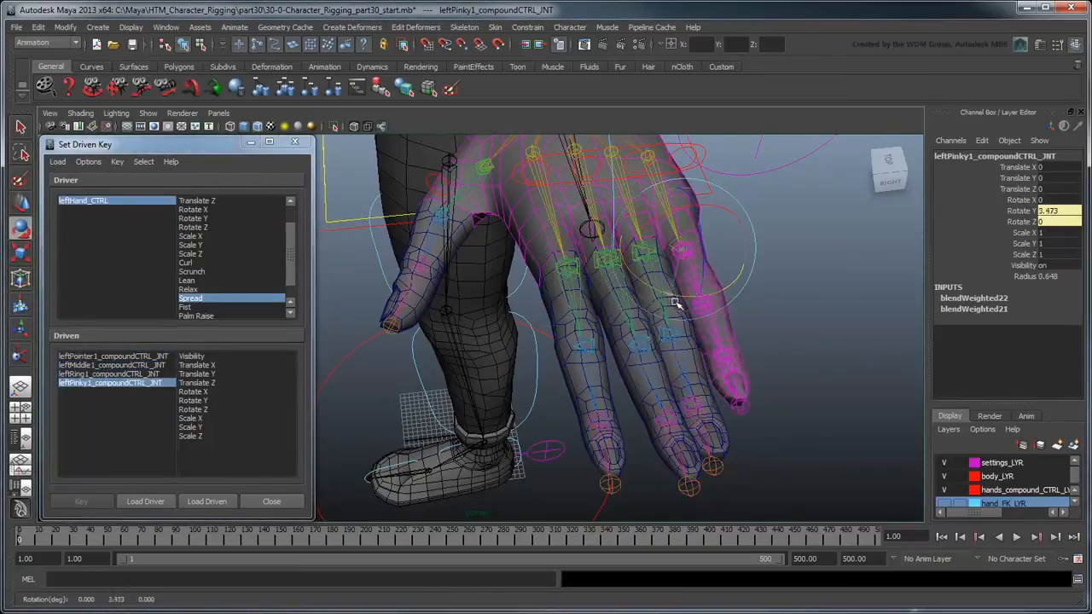
drag(676, 303, 670, 302)
click(140, 356)
drag(568, 316, 576, 317)
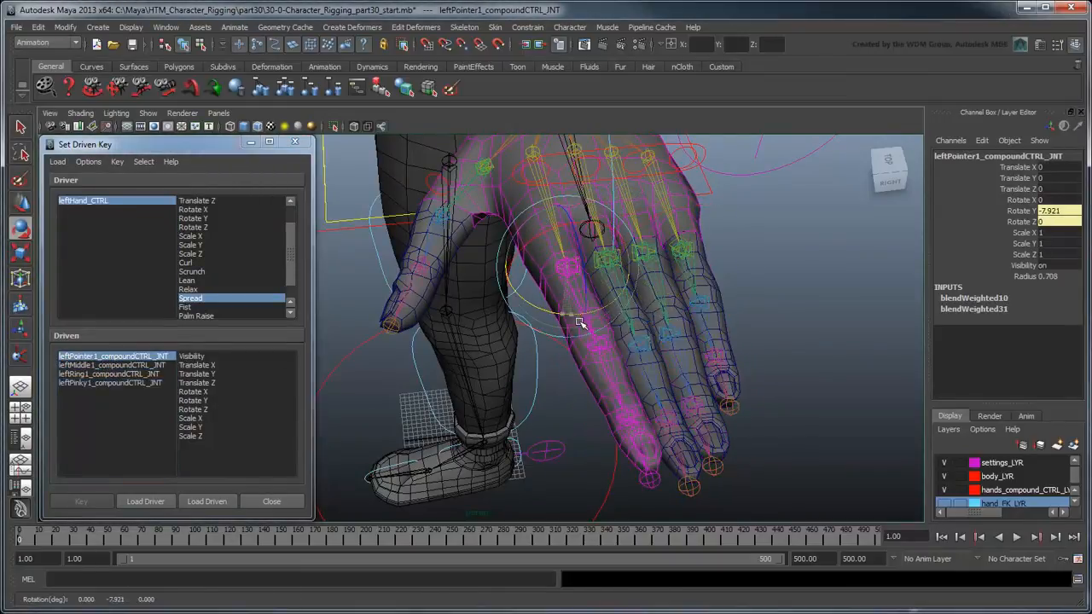
Key Rotate Y of the four driven finger joints against leftHand_CTRL's Spread of -10
shift+click(128, 383)
click(192, 400)
click(81, 502)
Set leftHand_CTRL's Spread to 10 for the opposite end of the finger pose
click(82, 200)
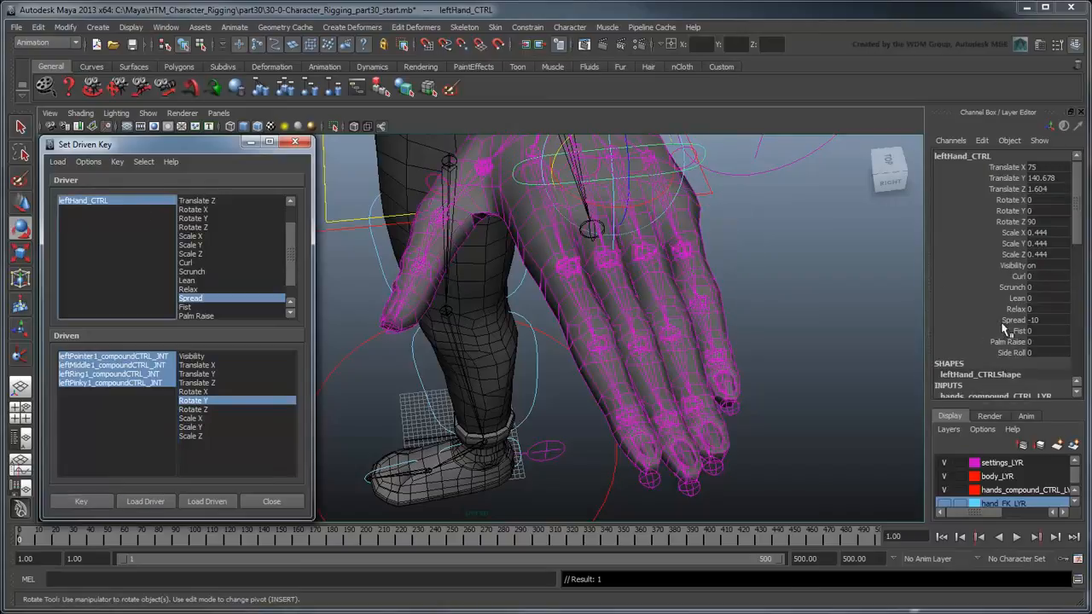
click(1007, 320)
middle_drag(870, 365, 654, 377)
Fan the four finger joints wide apart about Y, pinky about -25°, and set the driven key on their Rotate Y
click(535, 324)
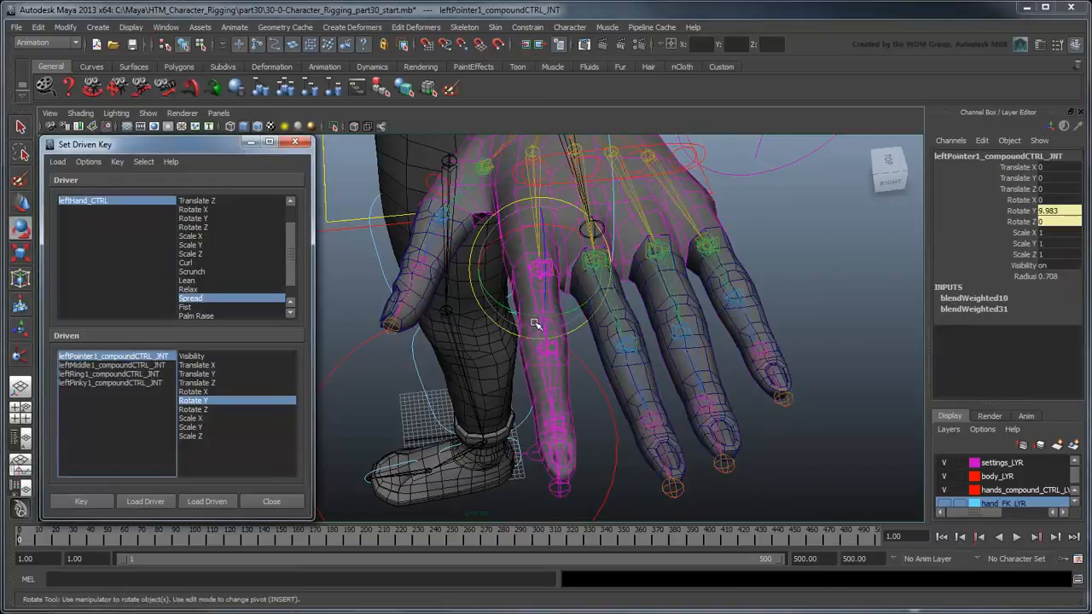
drag(535, 324, 528, 322)
click(614, 317)
drag(614, 316, 648, 340)
click(109, 374)
click(704, 309)
click(113, 355)
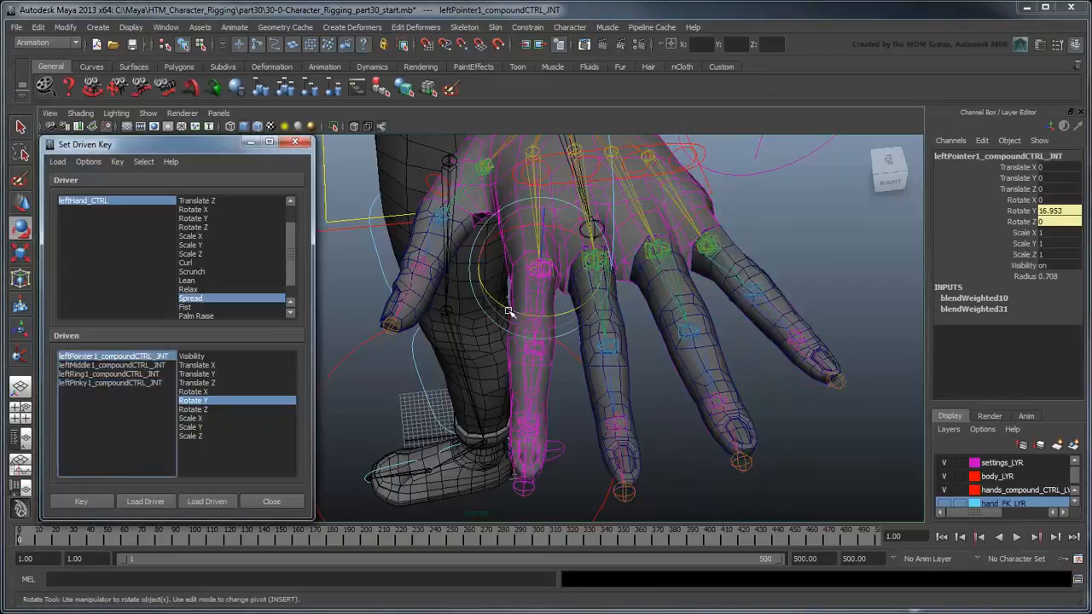
shift+click(151, 383)
click(100, 507)
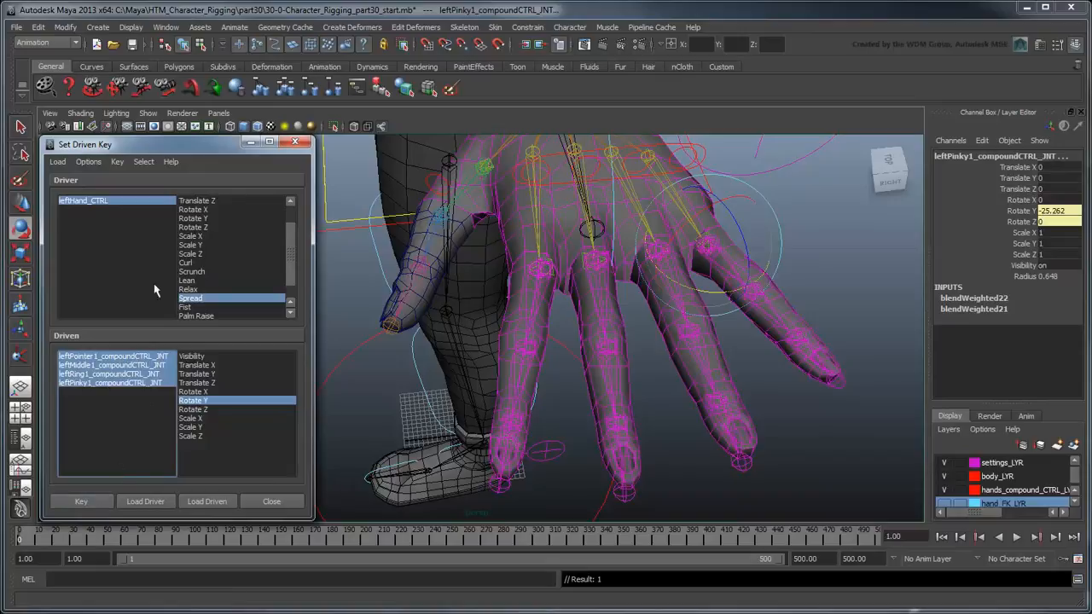
Test leftHand_CTRL's Spread between 10 and -10, and reset it to 0
click(128, 200)
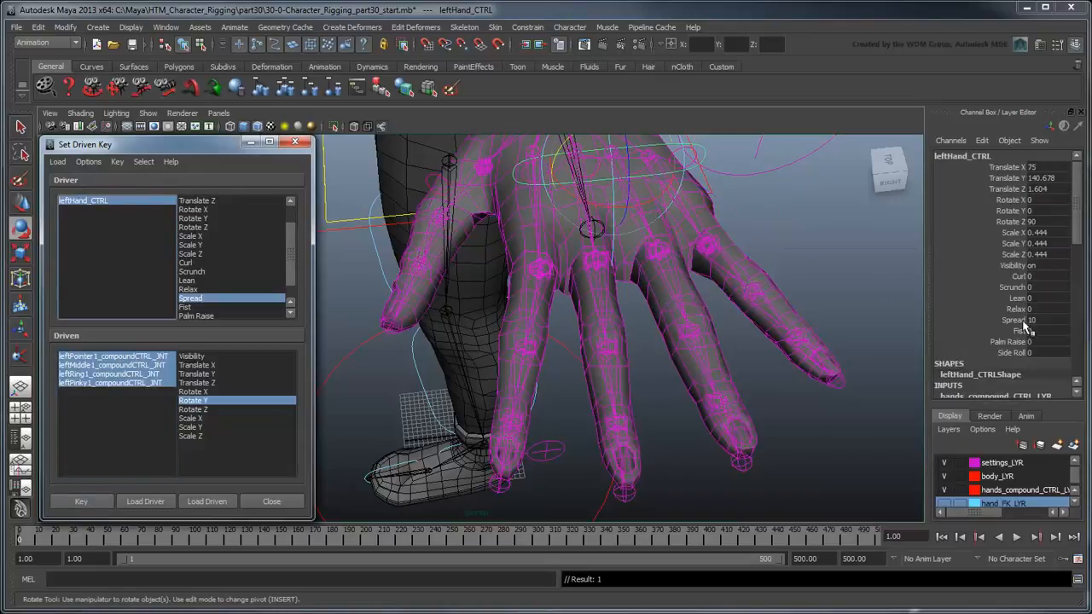
middle_drag(767, 429, 693, 446)
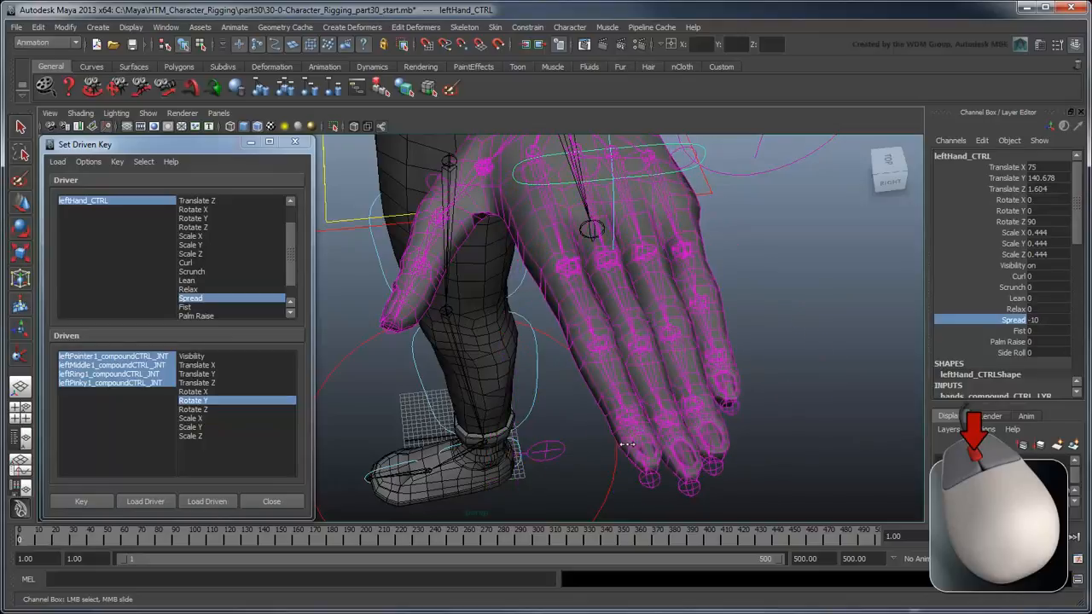
middle_drag(627, 444, 887, 439)
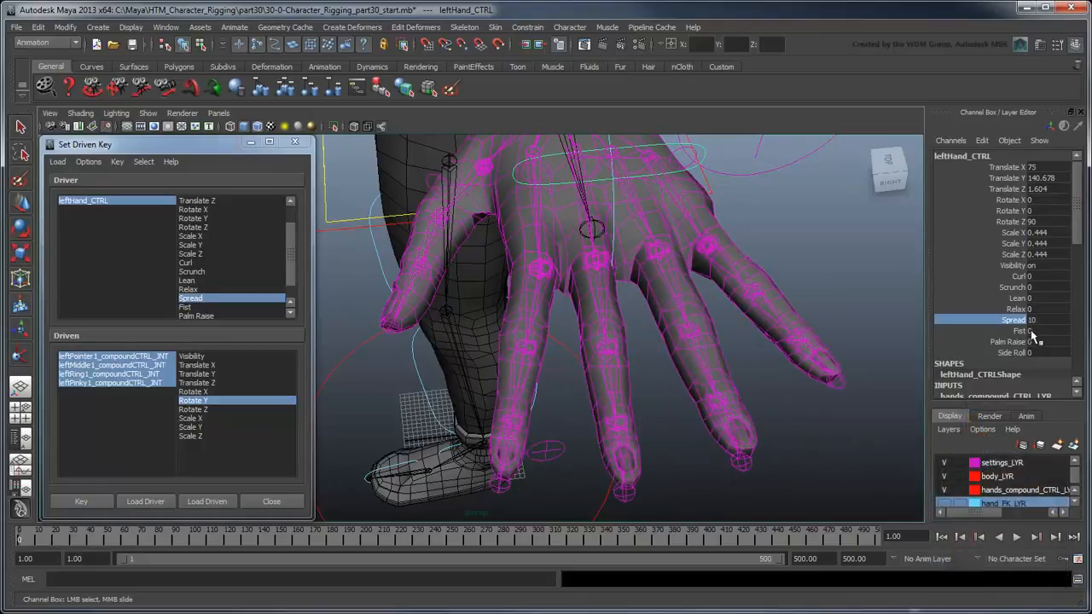
double_click(1049, 321)
text(0)
key(Return)
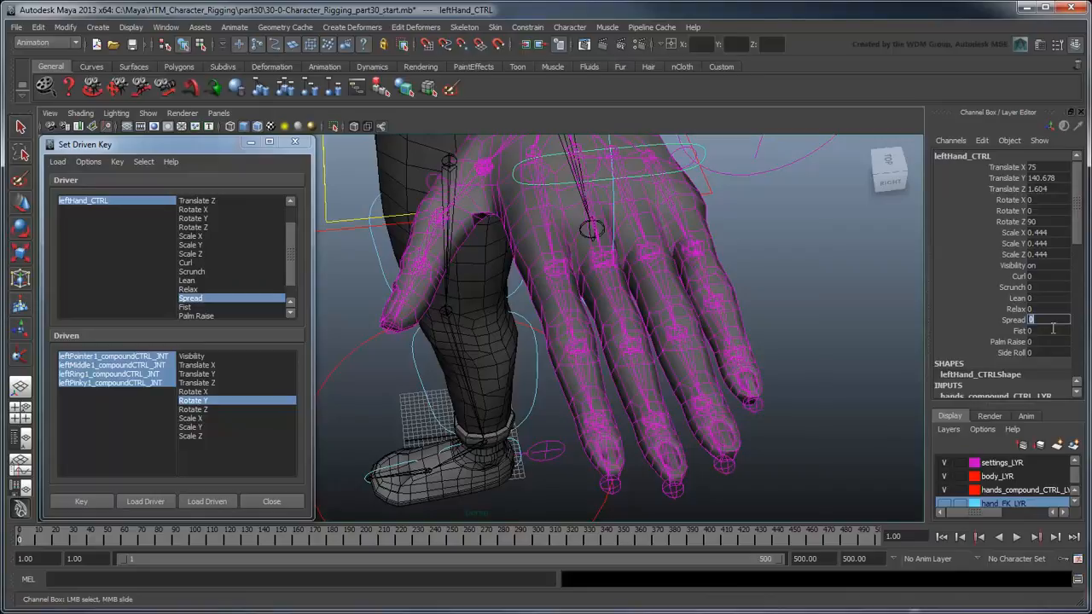
Close Set Driven Key and the Channel Box, and deselect the hand control
click(294, 141)
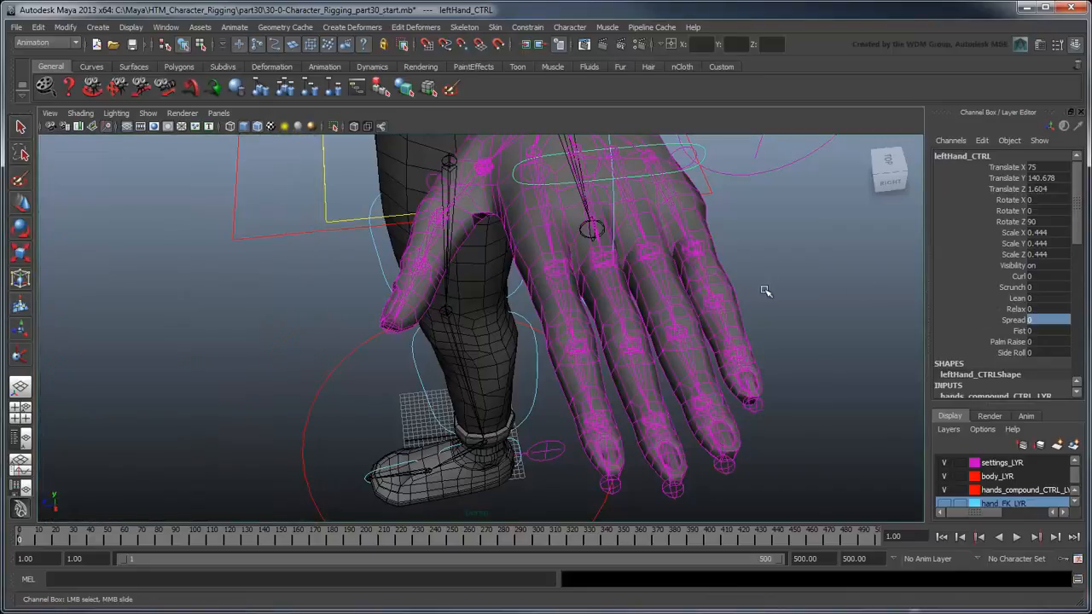
click(1081, 112)
alt+drag(680, 304, 635, 319)
alt+right_drag(700, 323, 771, 322)
alt+drag(771, 322, 628, 429)
click(635, 429)
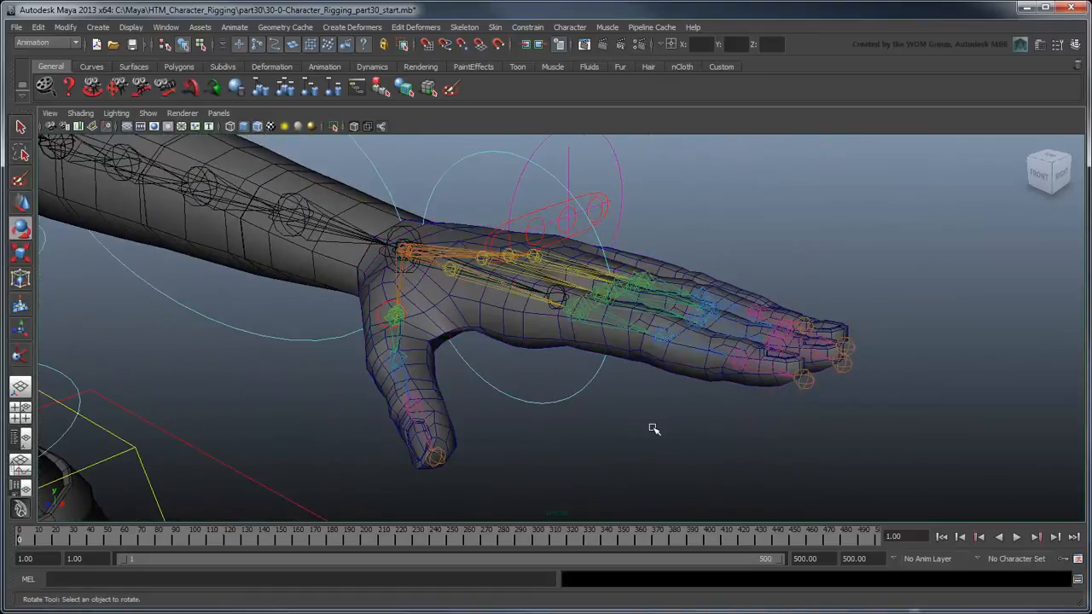